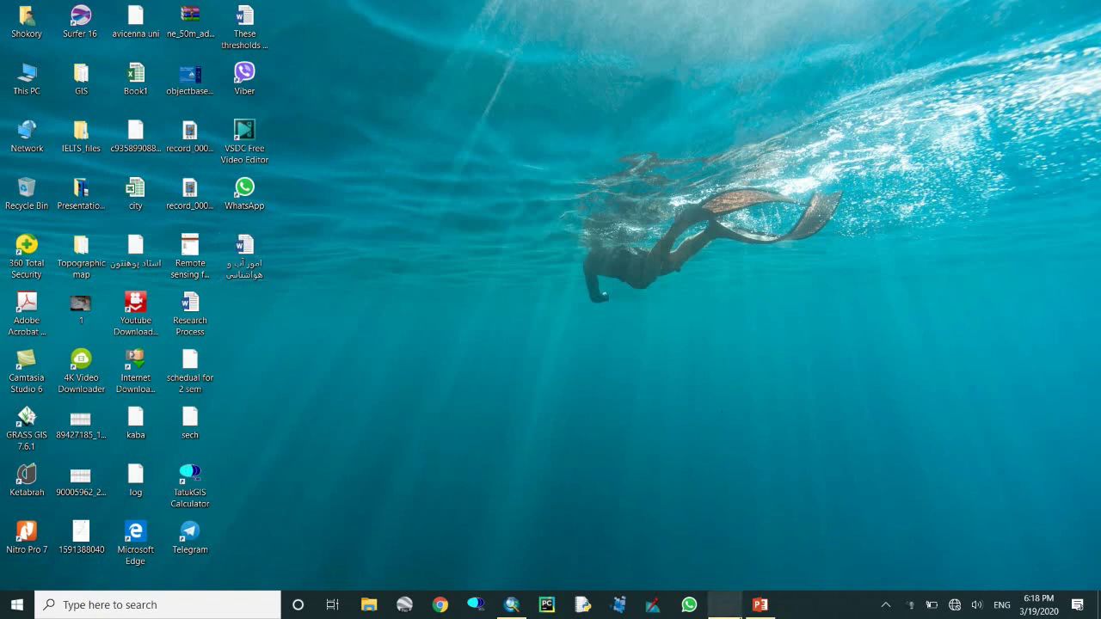
- View the Extraction Arc Toolbox title slide in PowerPoint, and switch to the Extraction map in ArcMap
click(761, 605)
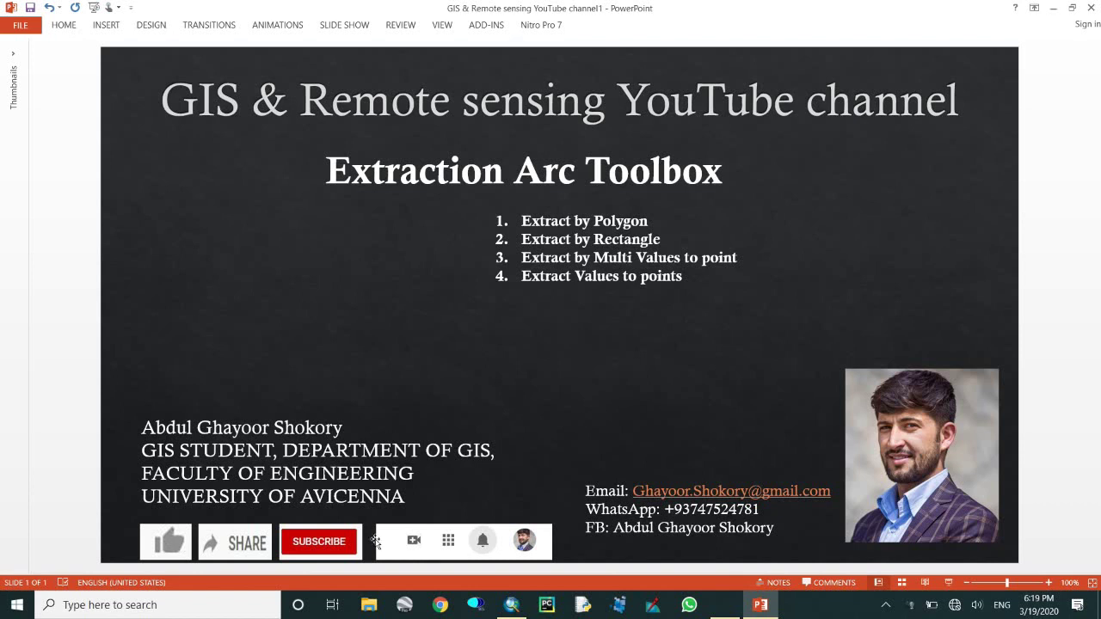
click(1053, 8)
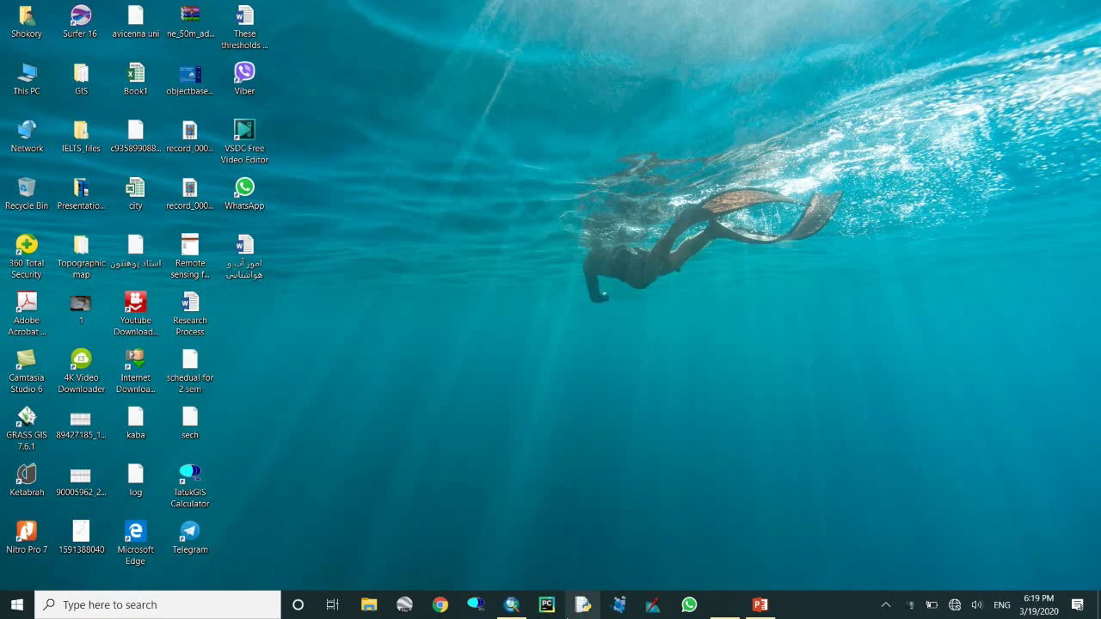
click(512, 605)
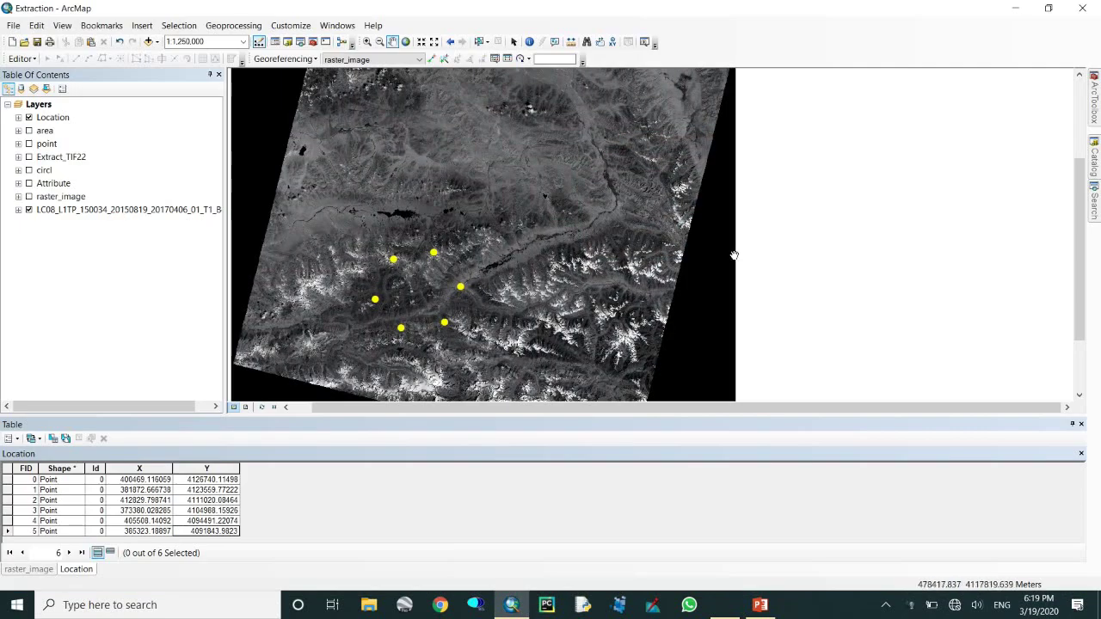
- Open the Extract by Polygon tool from the Spatial Analyst Extraction toolset
click(1095, 100)
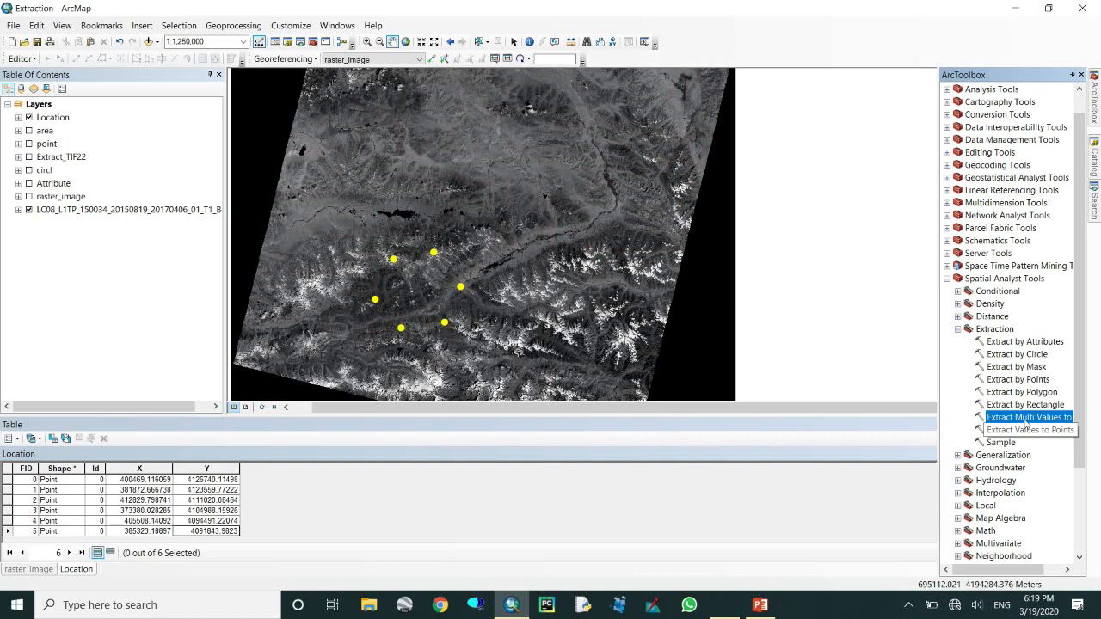
click(1036, 393)
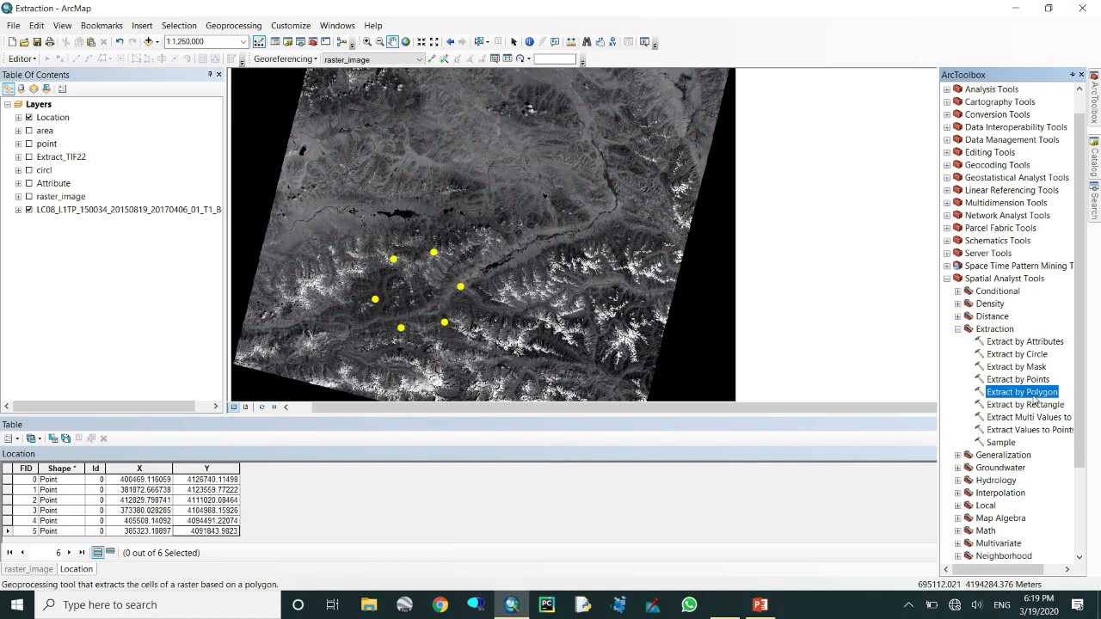
click(1037, 343)
click(1038, 354)
click(1042, 367)
click(1043, 379)
click(1046, 392)
double_click(1045, 392)
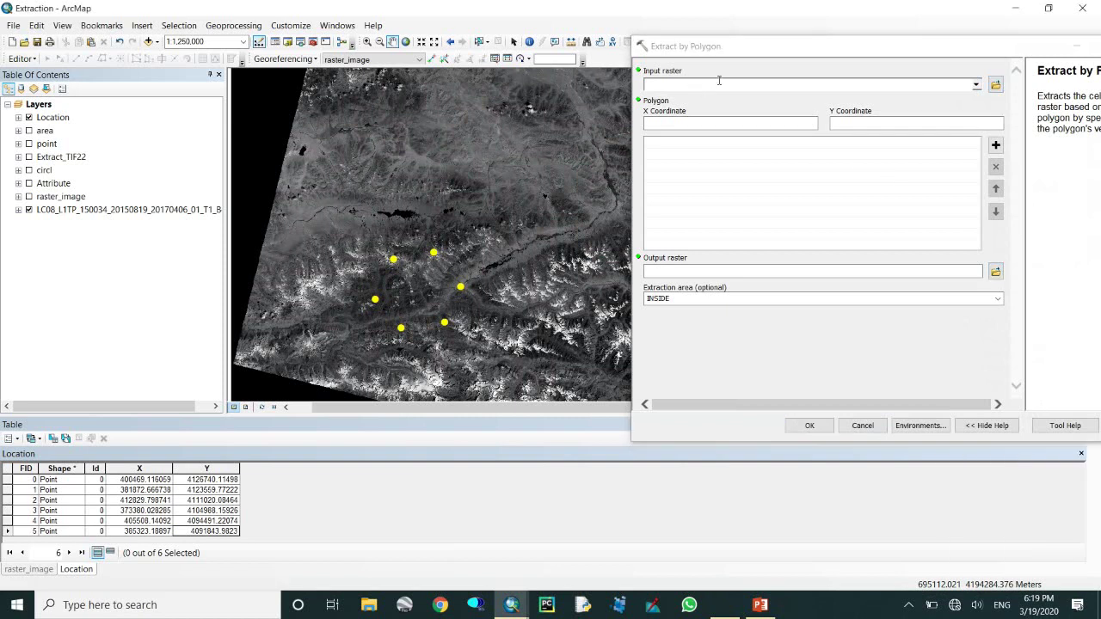
- Set the input raster of Extract by Polygon to LC08_L1TP_150034_20150819_20170406_01_T1_B4.TIF
click(981, 91)
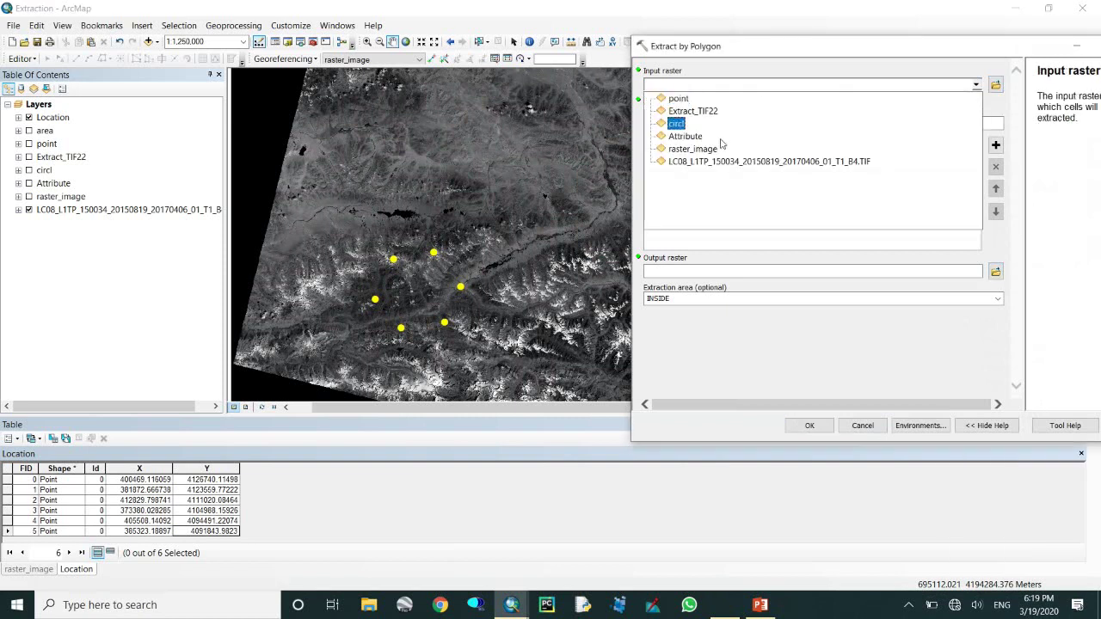
click(708, 162)
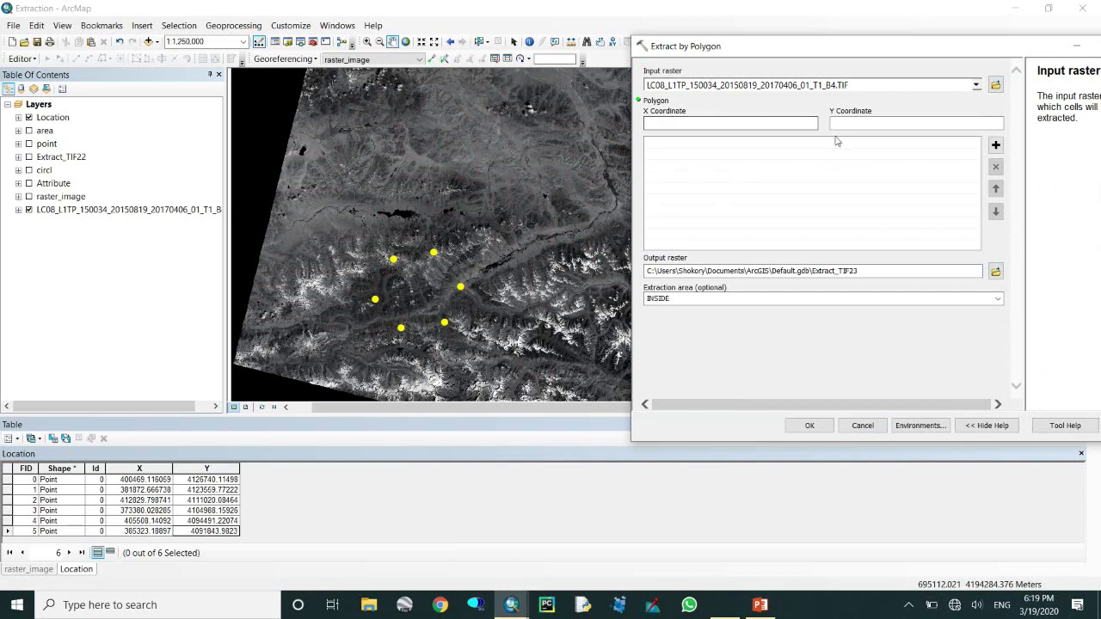
click(765, 124)
click(926, 272)
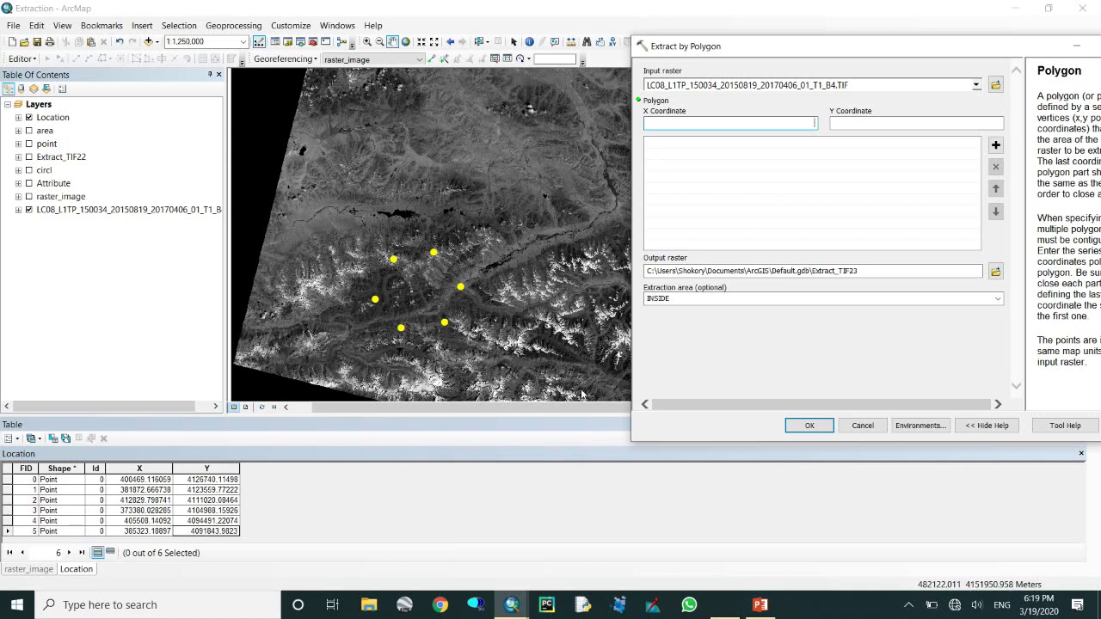
- Check the current coordinate system of the Layers data frame in its properties
click(39, 106)
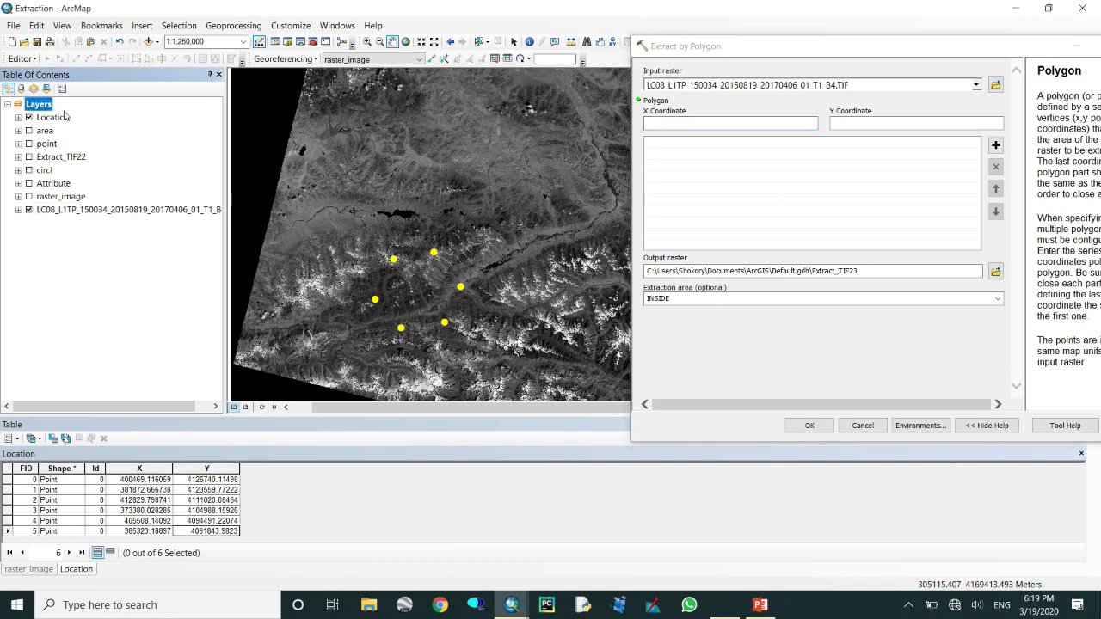
double_click(38, 105)
drag(488, 317, 403, 317)
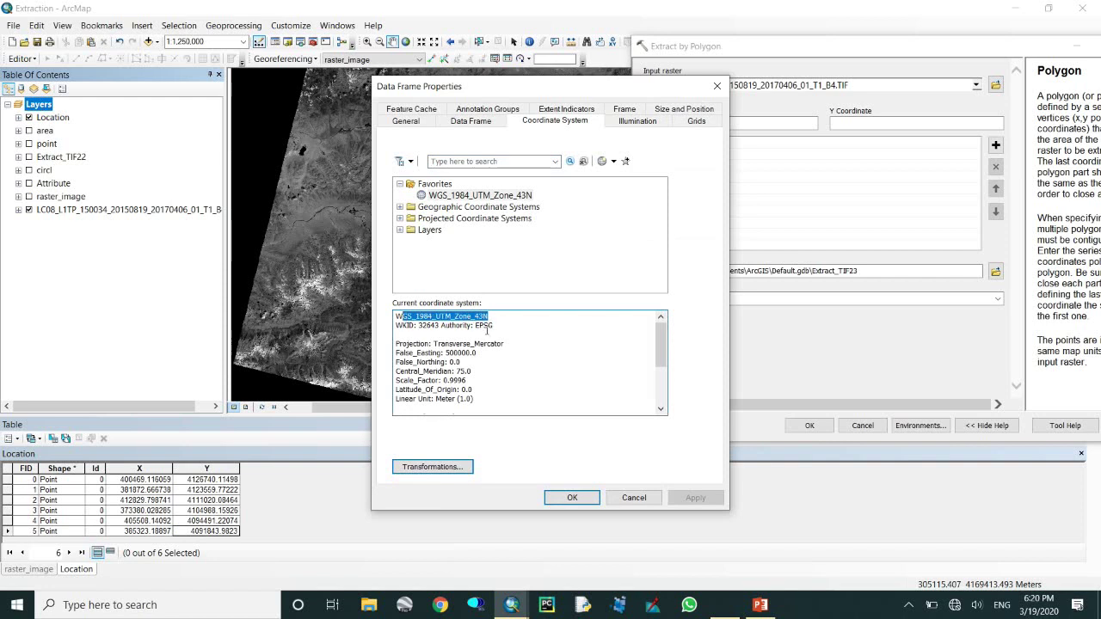
click(572, 497)
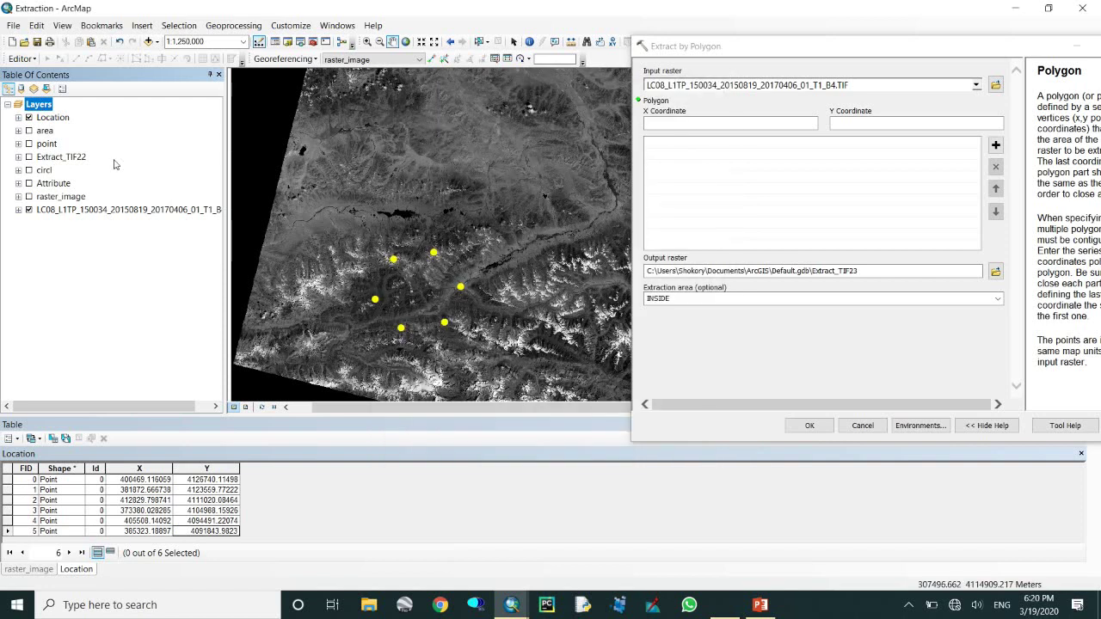
- Check the extent and spatial reference in the source properties of the LC08 band 4 raster layer
double_click(99, 210)
scroll(501, 266, down, 8)
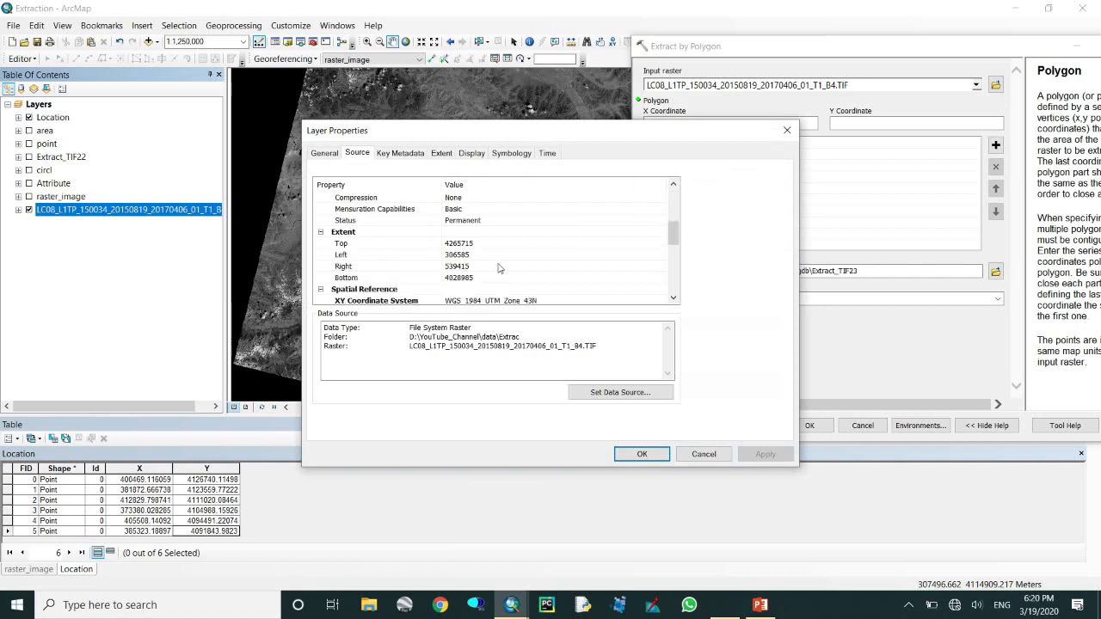
click(786, 130)
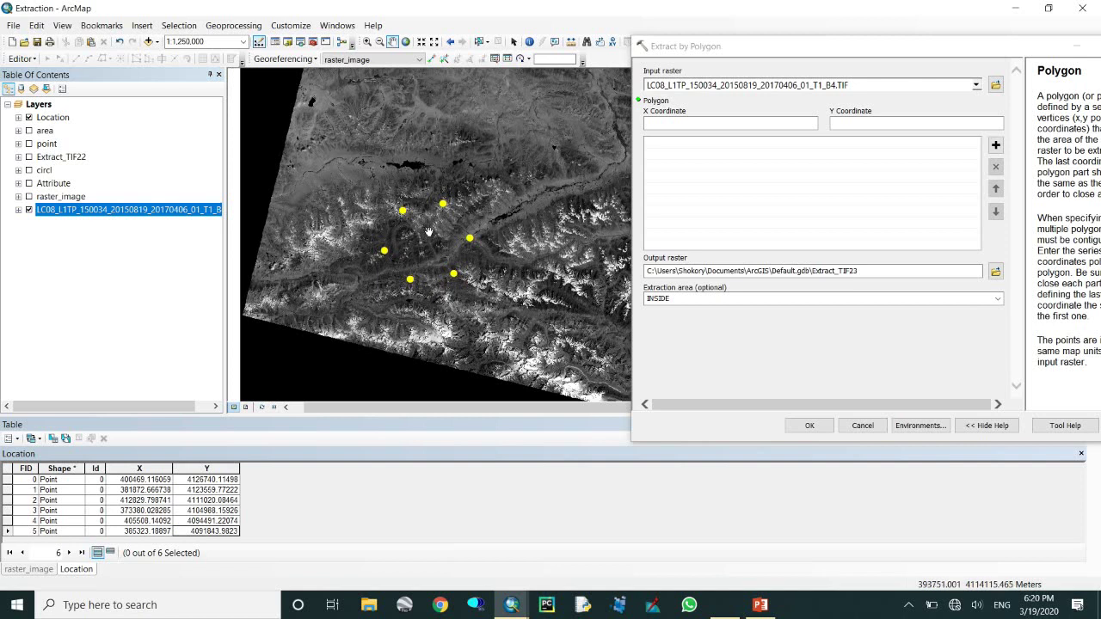
- Add the Location table's FID 0 point as the first polygon vertex, with X 400469.116059 and Y 4126740.11498
click(720, 123)
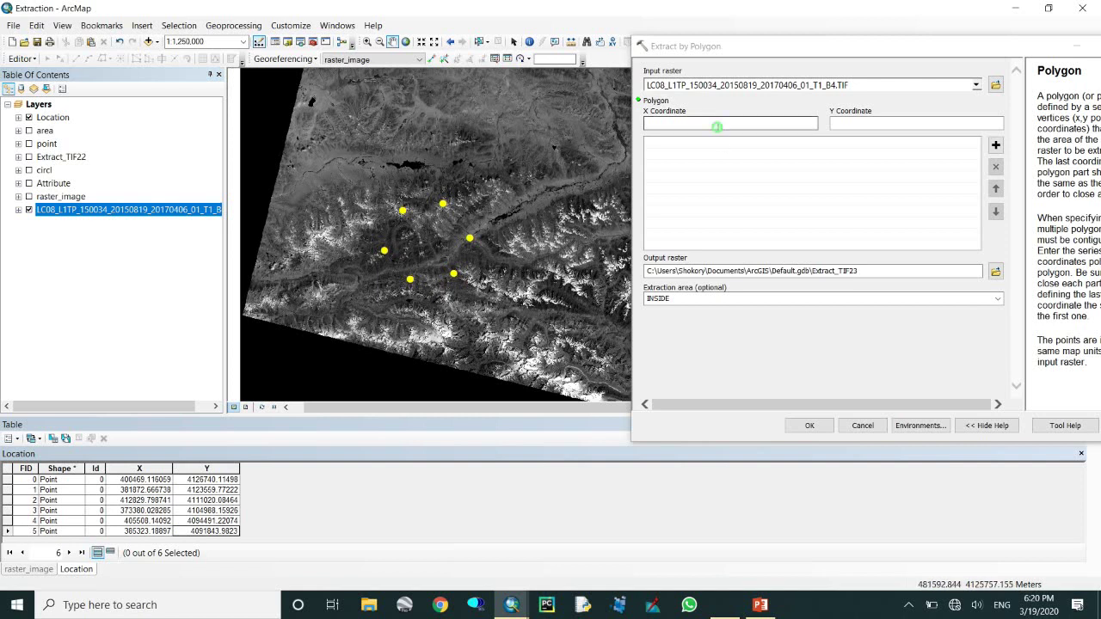
click(850, 121)
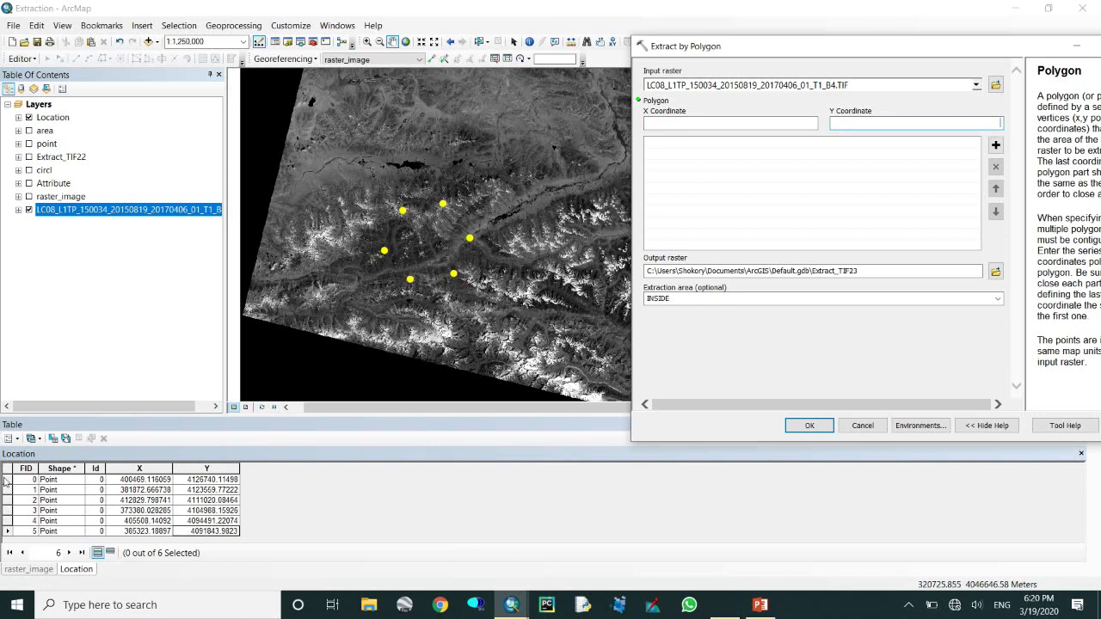
click(6, 480)
click(143, 482)
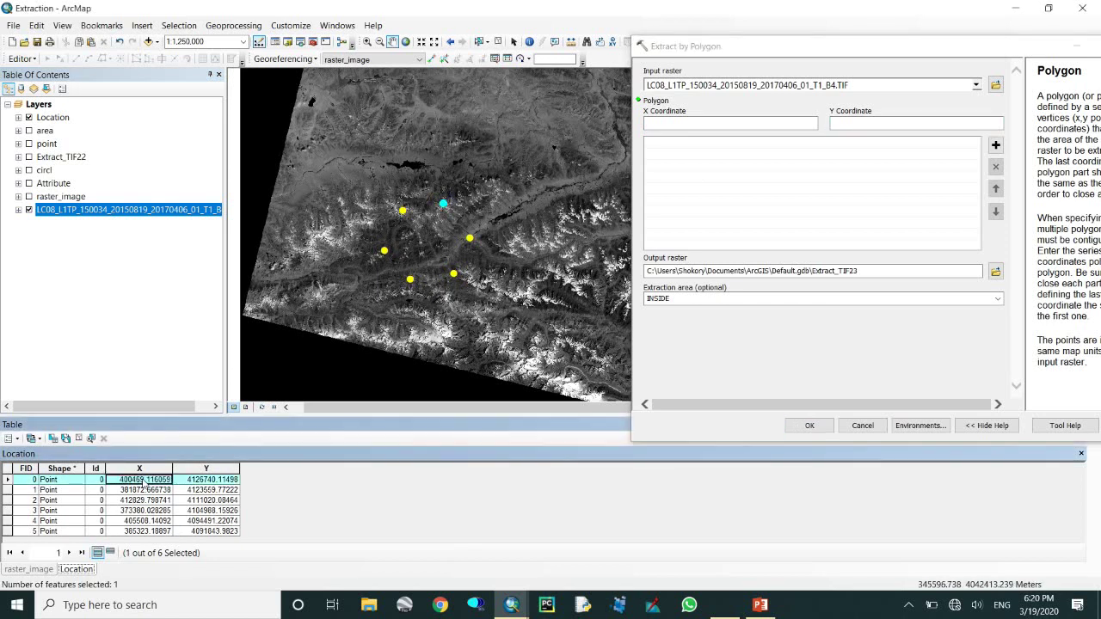
right_click(143, 481)
click(159, 489)
click(667, 122)
text(400469.116059)
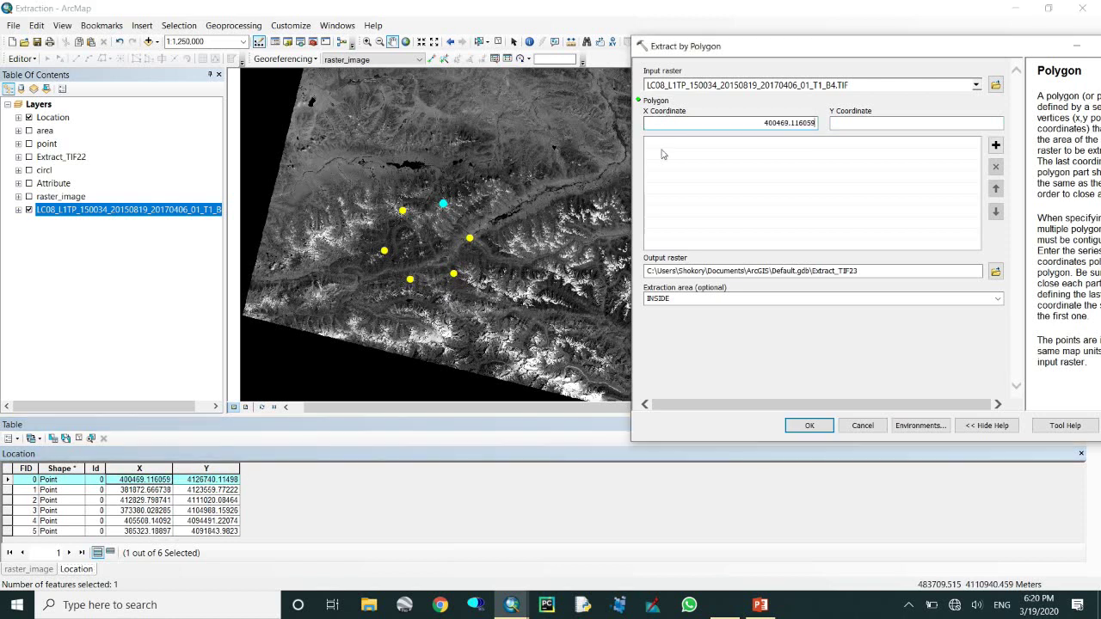
click(212, 480)
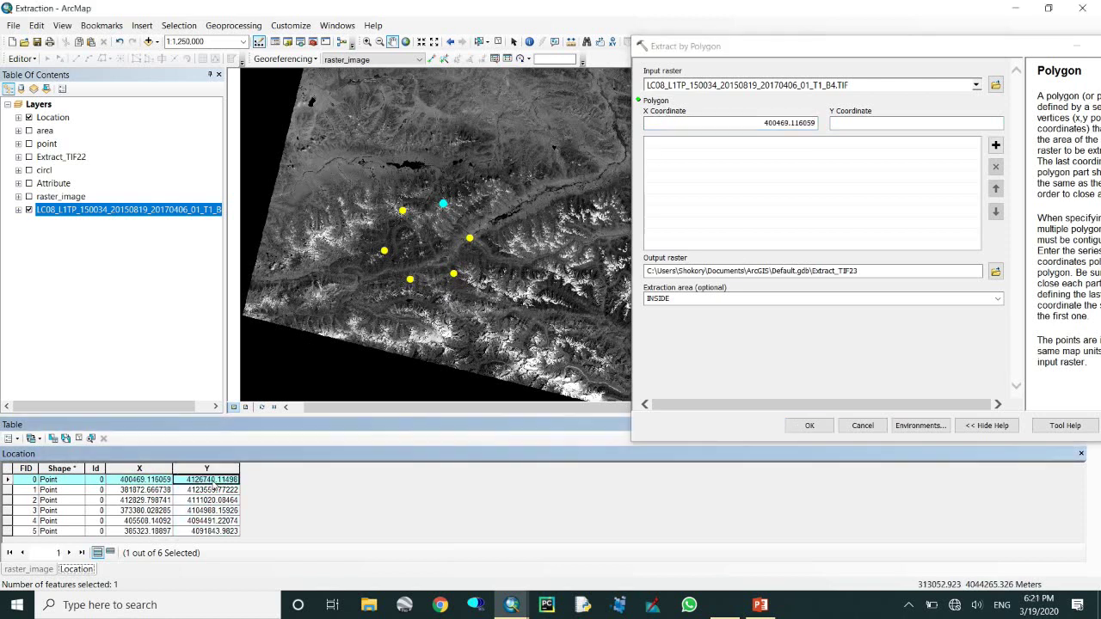
click(912, 122)
text(4126740.11498)
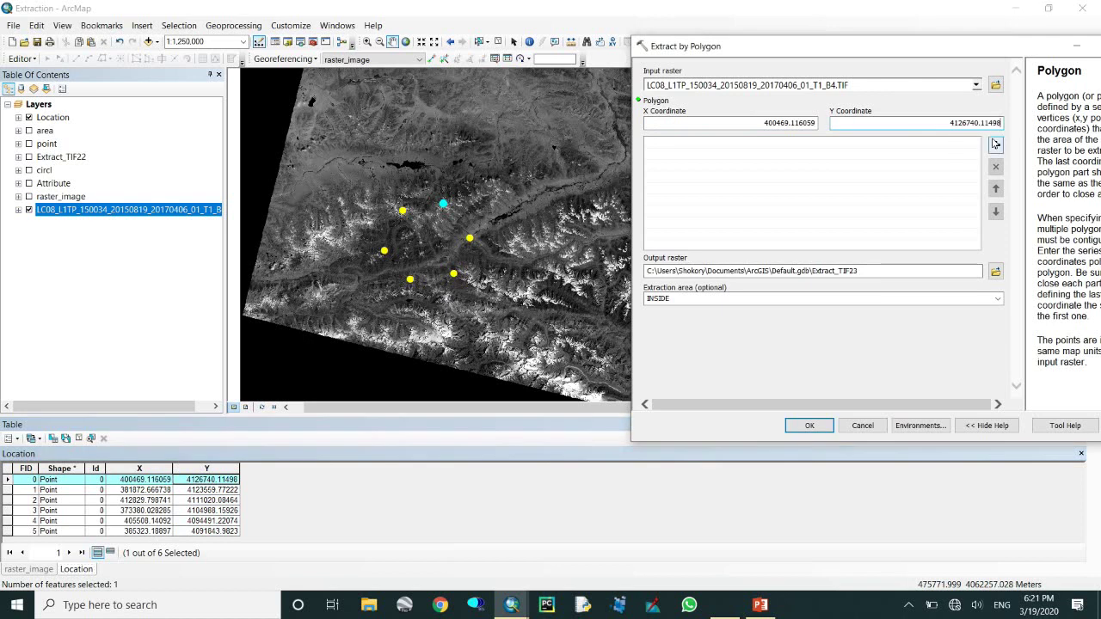
click(996, 146)
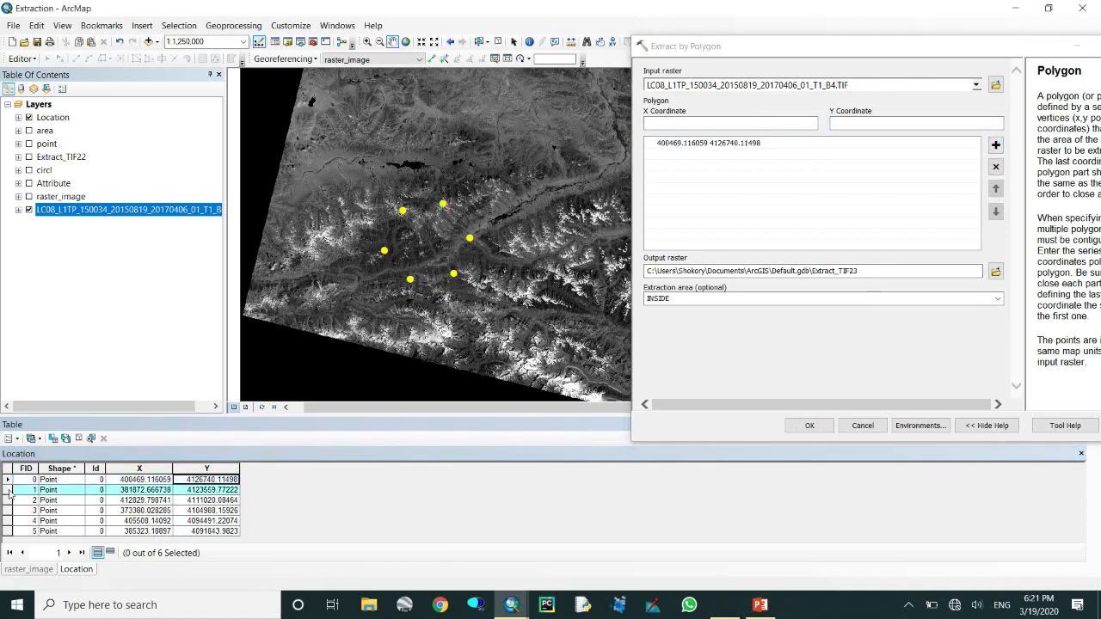
- Add the FID 1 point as the second polygon vertex, with X 381872.666738 and Y 4123559.77222
click(9, 490)
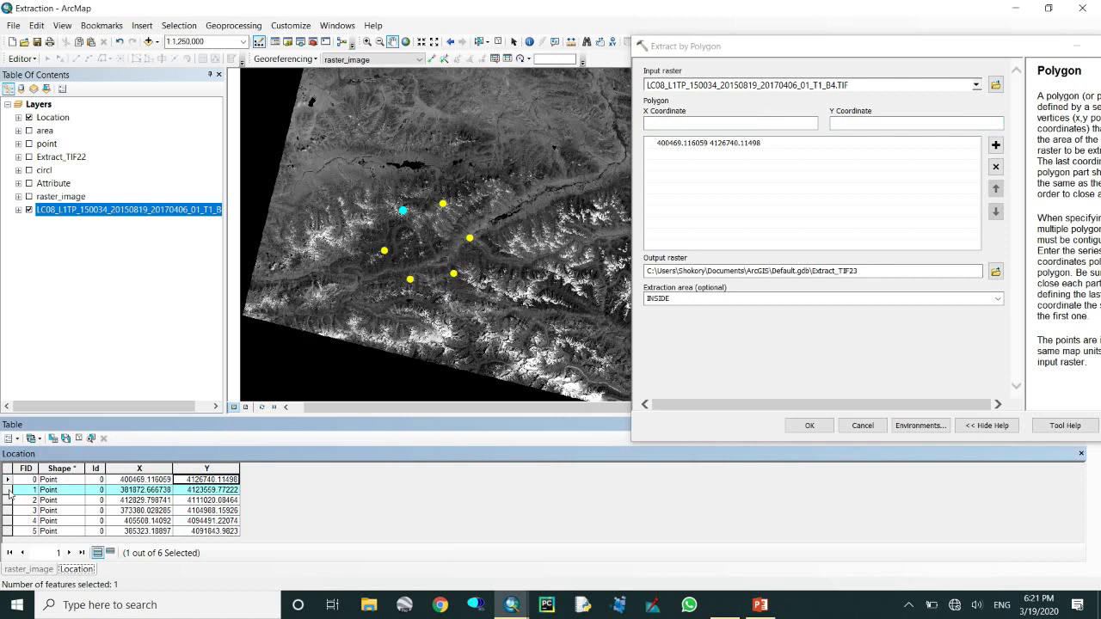
click(142, 490)
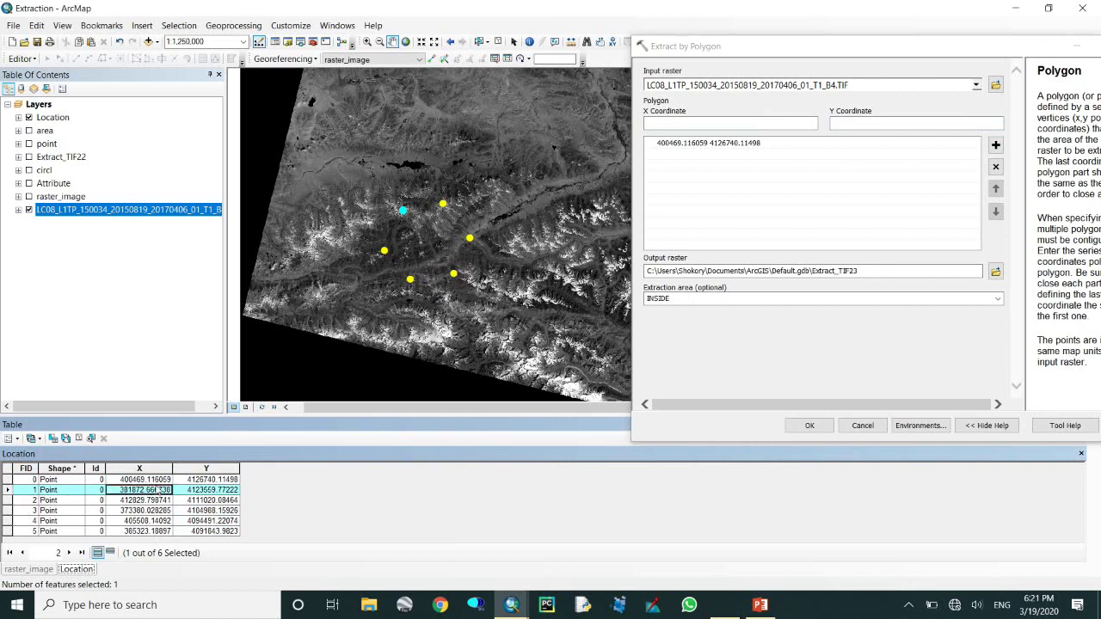
click(781, 125)
text(381872.666738)
click(211, 489)
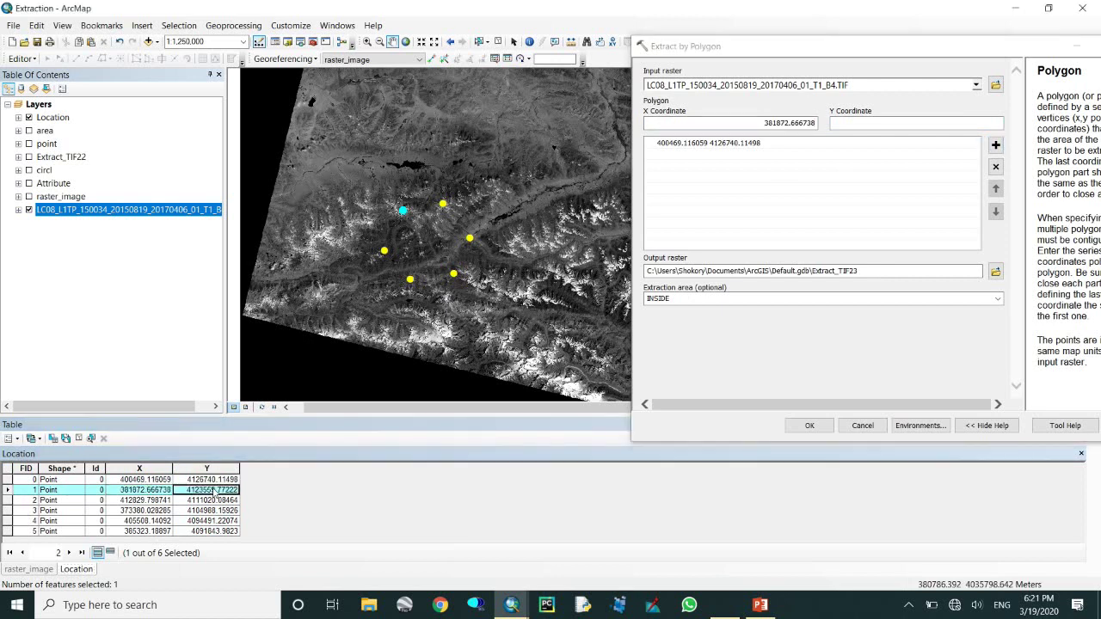
click(912, 123)
text(4123559.77222)
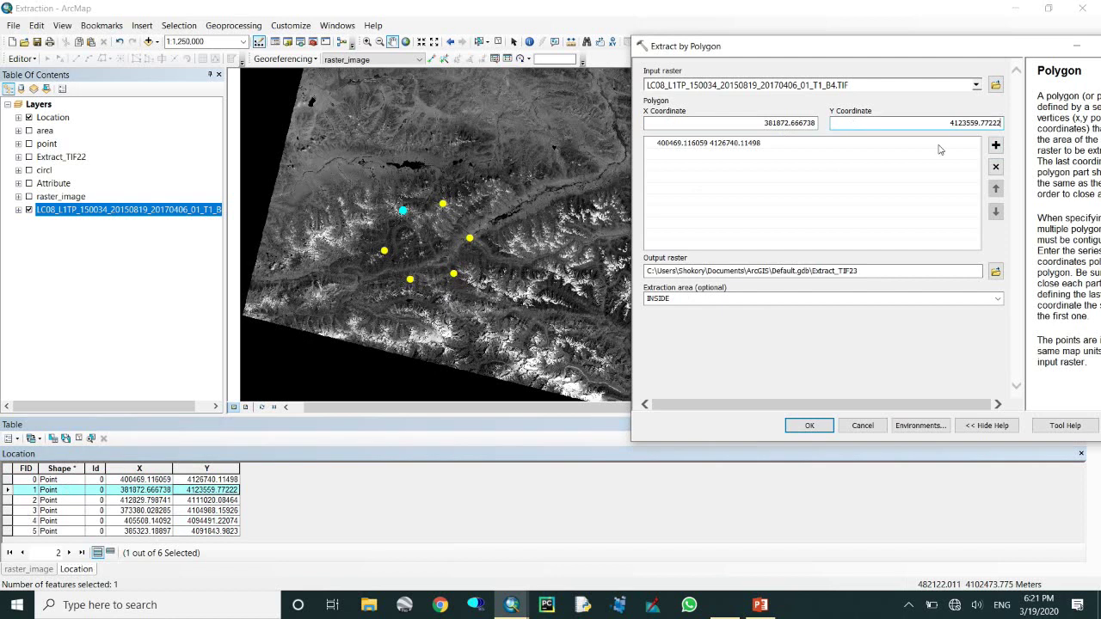
click(996, 145)
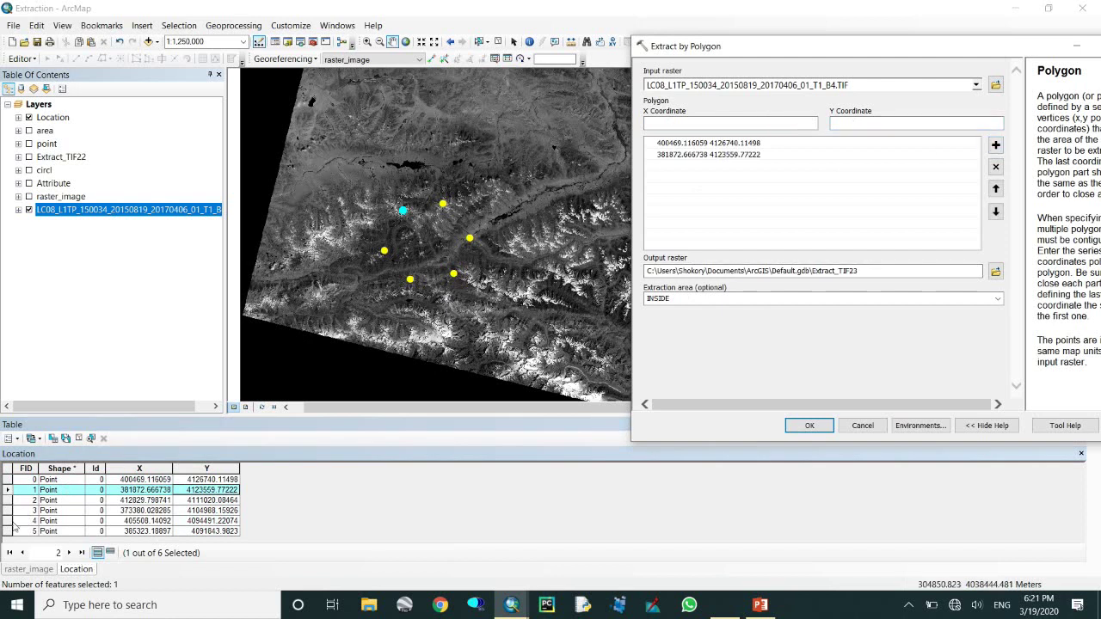
- Add the FID 3 point as the third polygon vertex, with X 373380.028285 and Y 4104988.15926
click(6, 501)
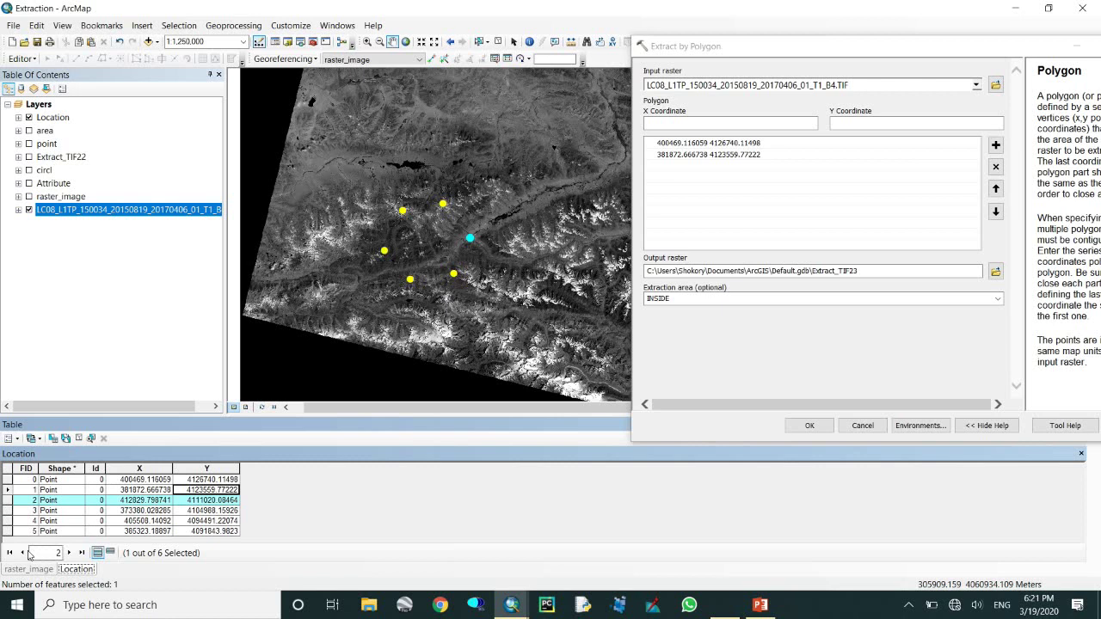
click(7, 510)
click(133, 511)
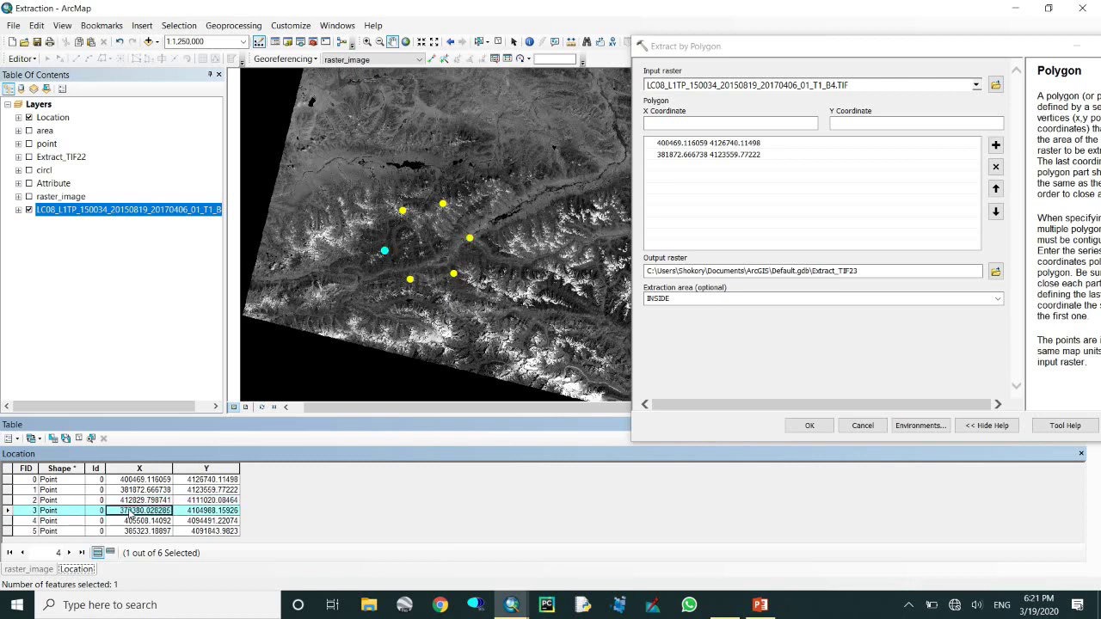
click(790, 122)
text(373380.028285)
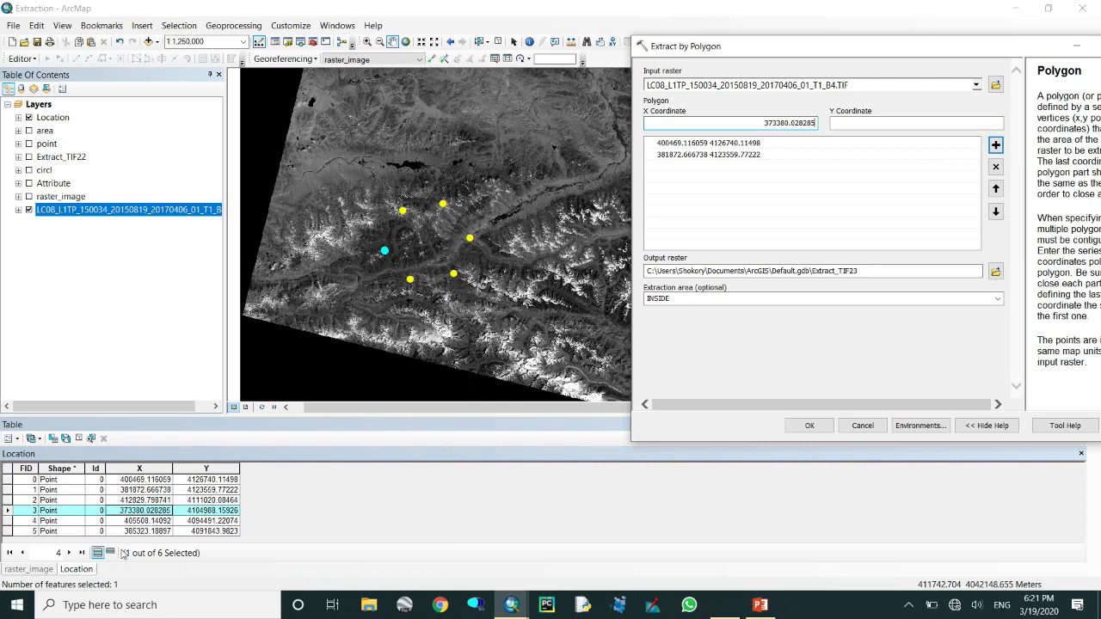
click(200, 511)
click(915, 123)
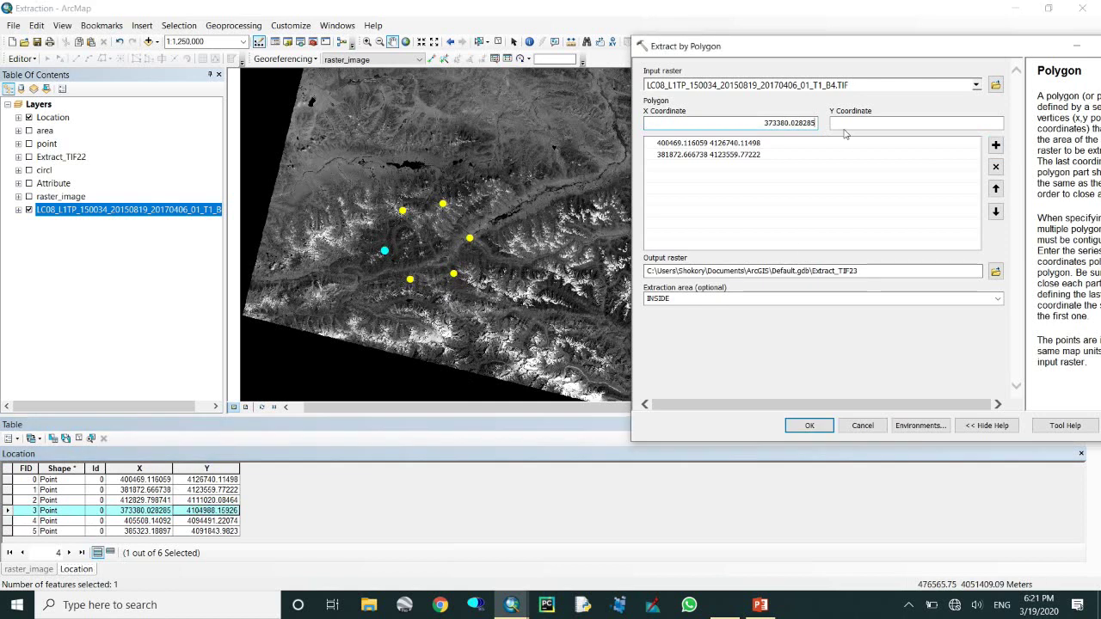
text(4104988.15926)
click(996, 145)
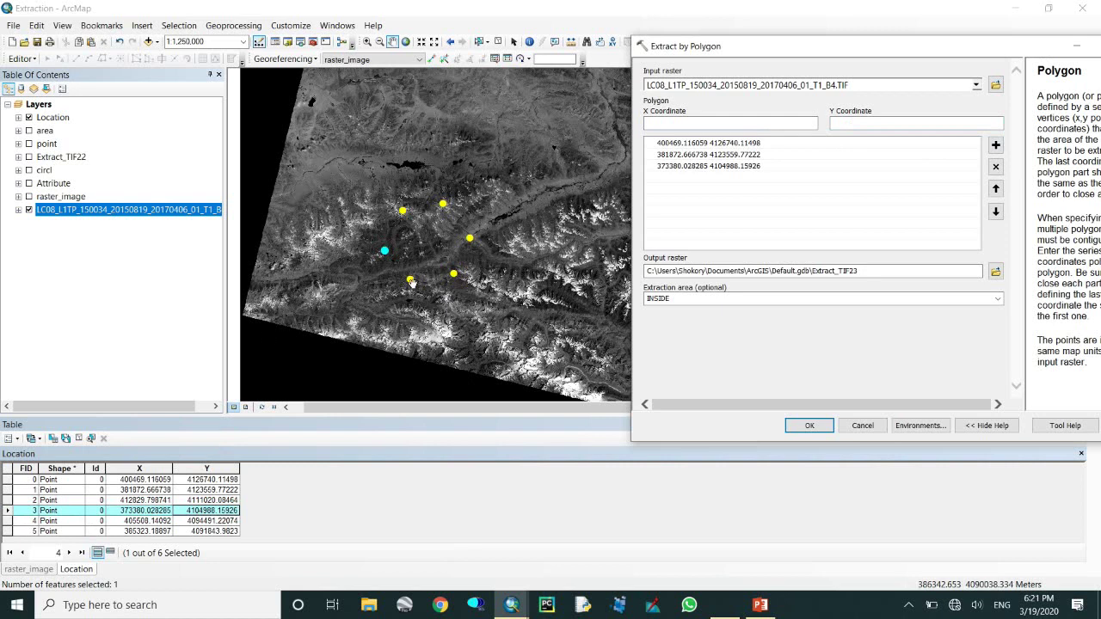
- Add the Location table's FID 5 point as the fourth polygon vertex, with X 385323.18897 and Y 4091843.9823
click(7, 520)
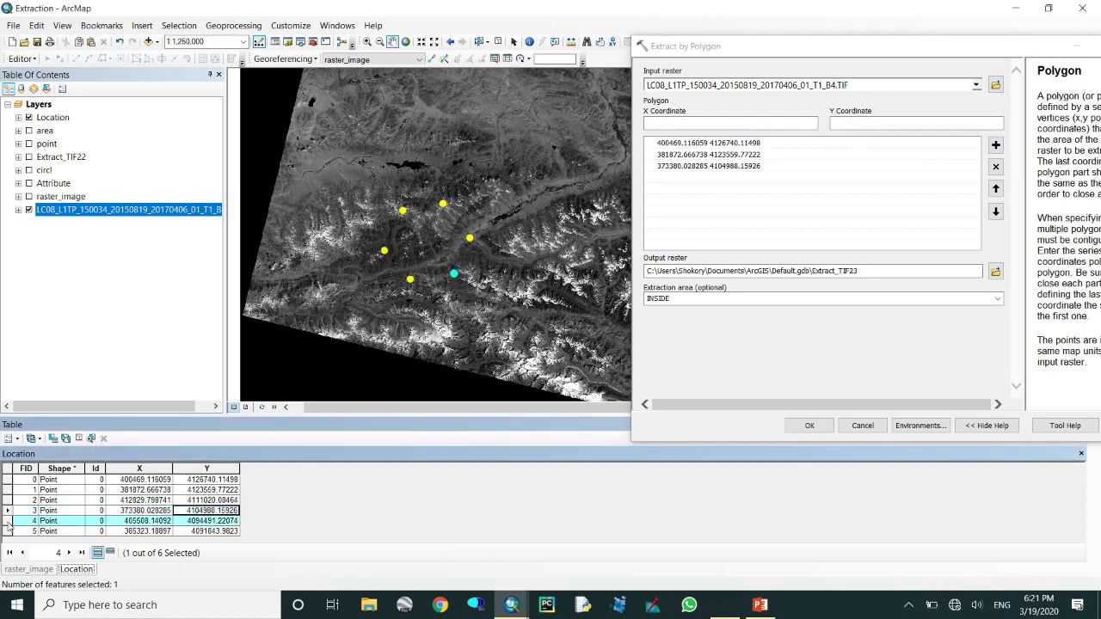
click(7, 531)
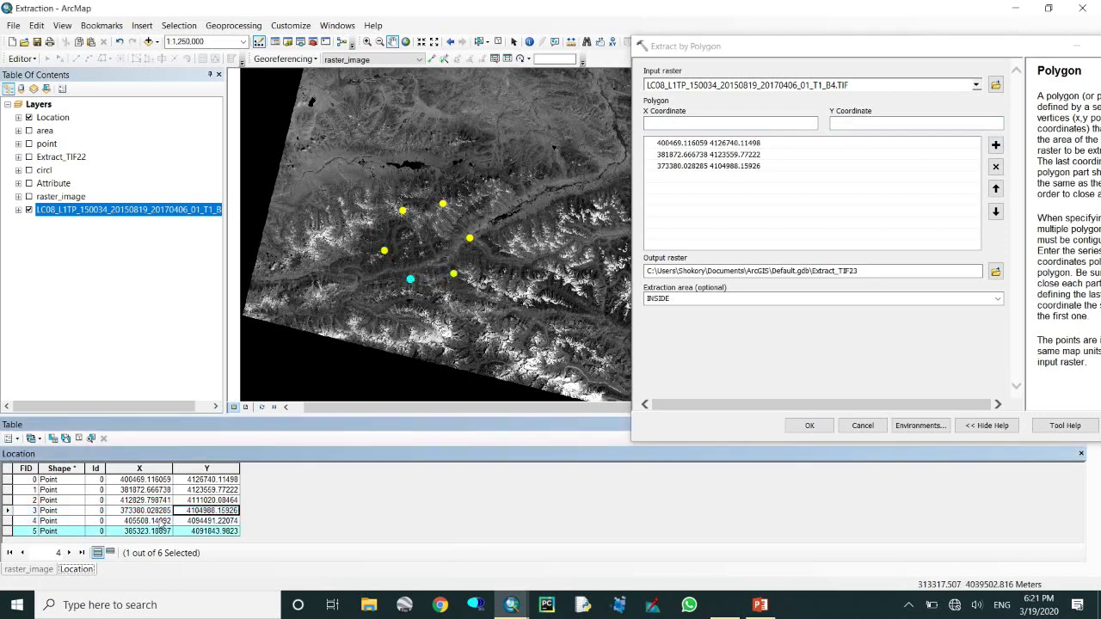
click(141, 531)
click(794, 121)
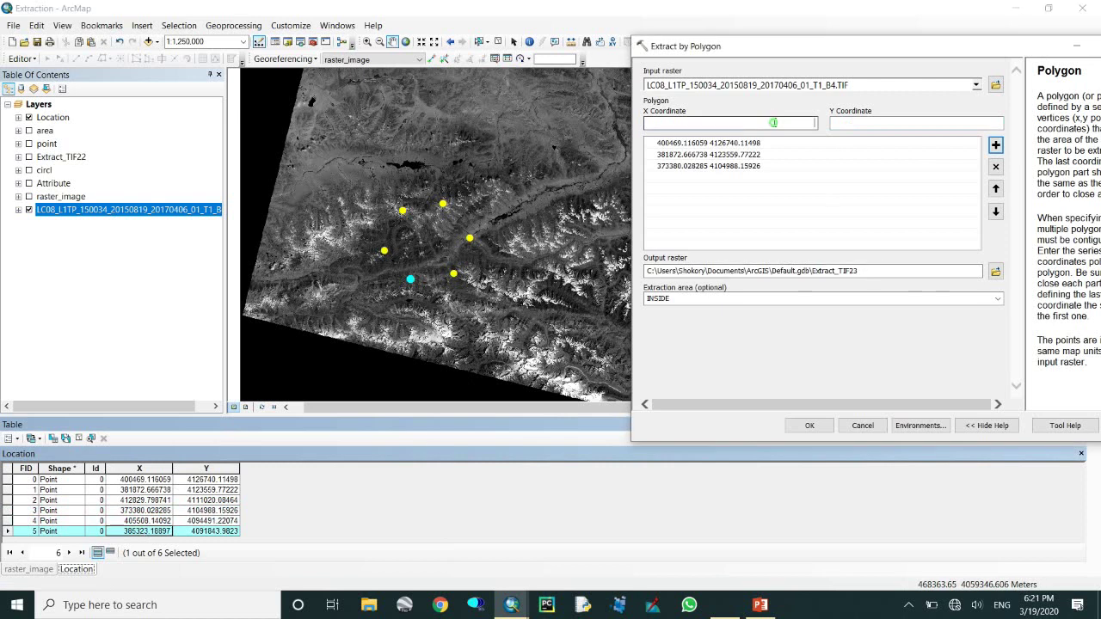
text(385323.18897)
click(197, 531)
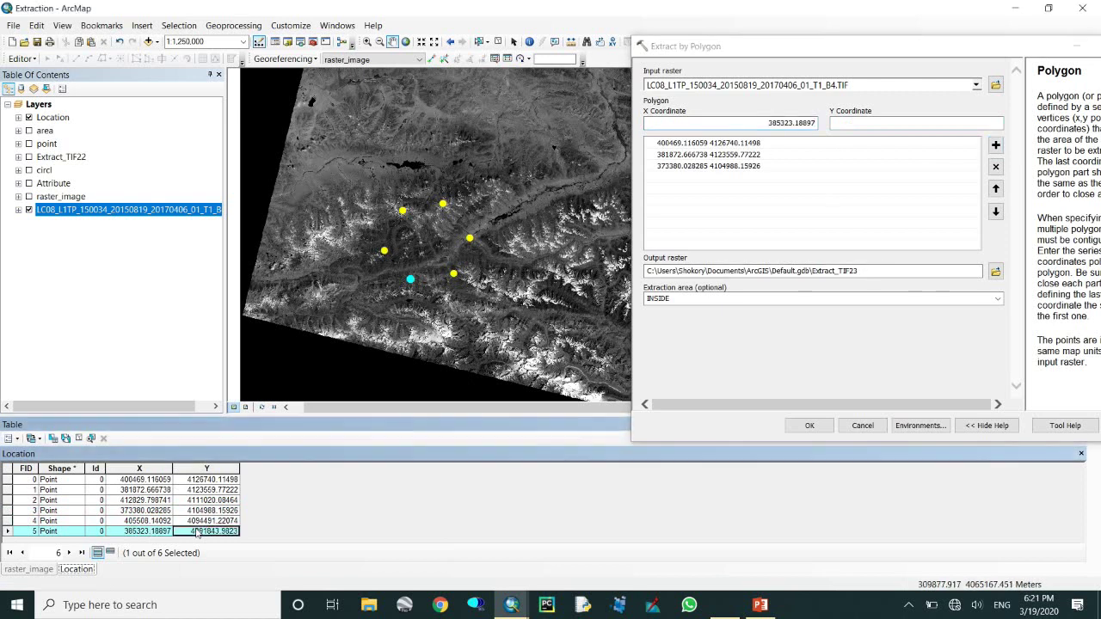
click(888, 124)
text(4091843.9823)
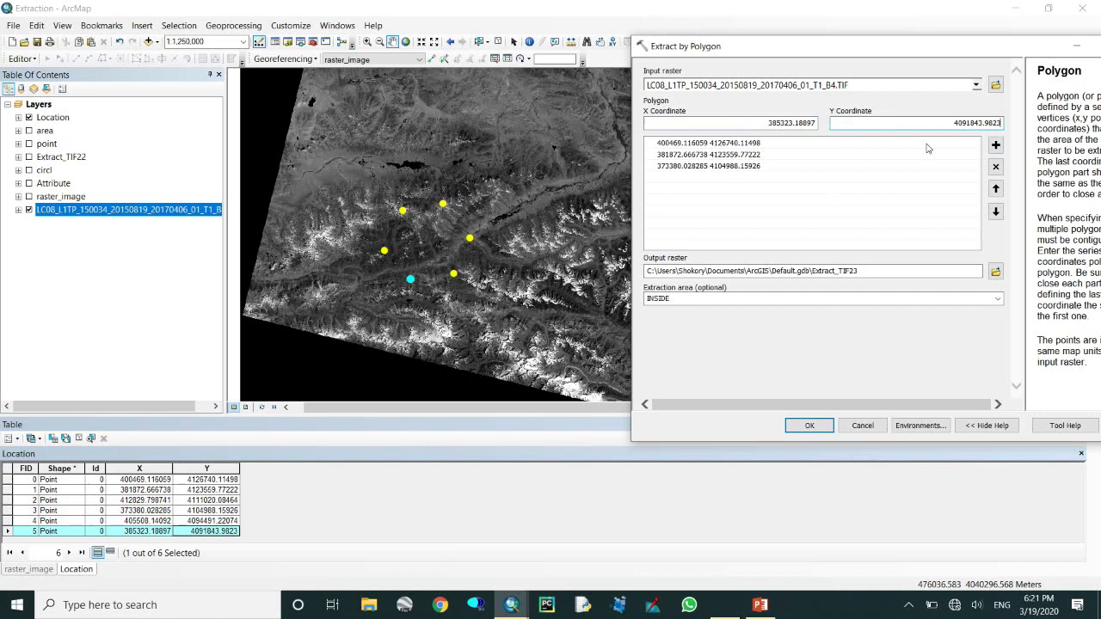
click(996, 145)
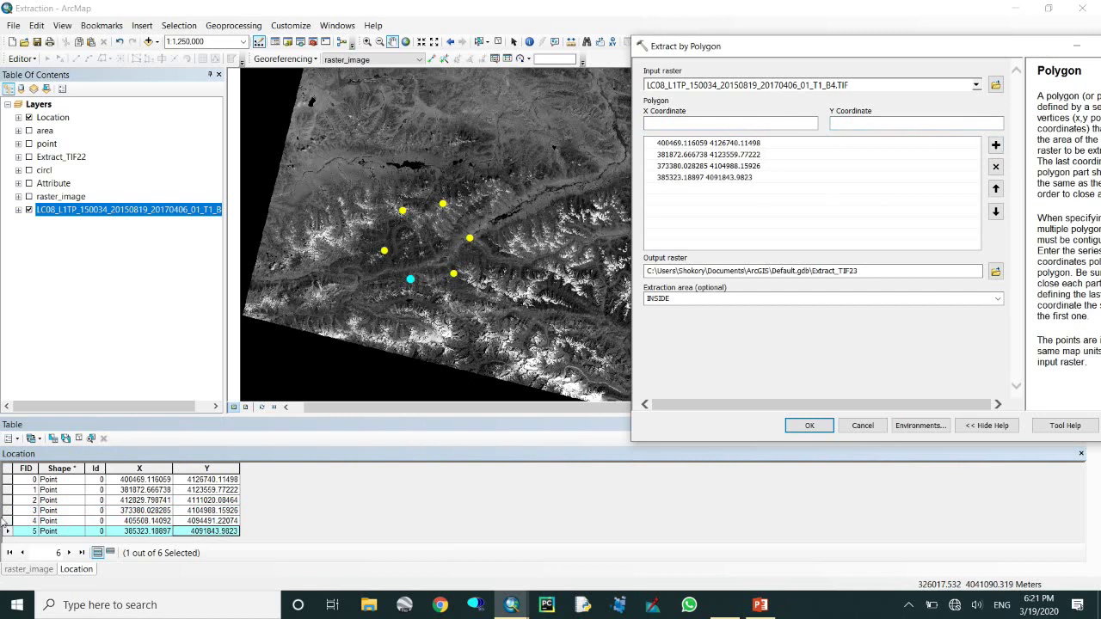
- Add the FID 4 point as the fifth polygon vertex, with X 405508.14092 and Y 4094491.22074
click(7, 521)
click(141, 521)
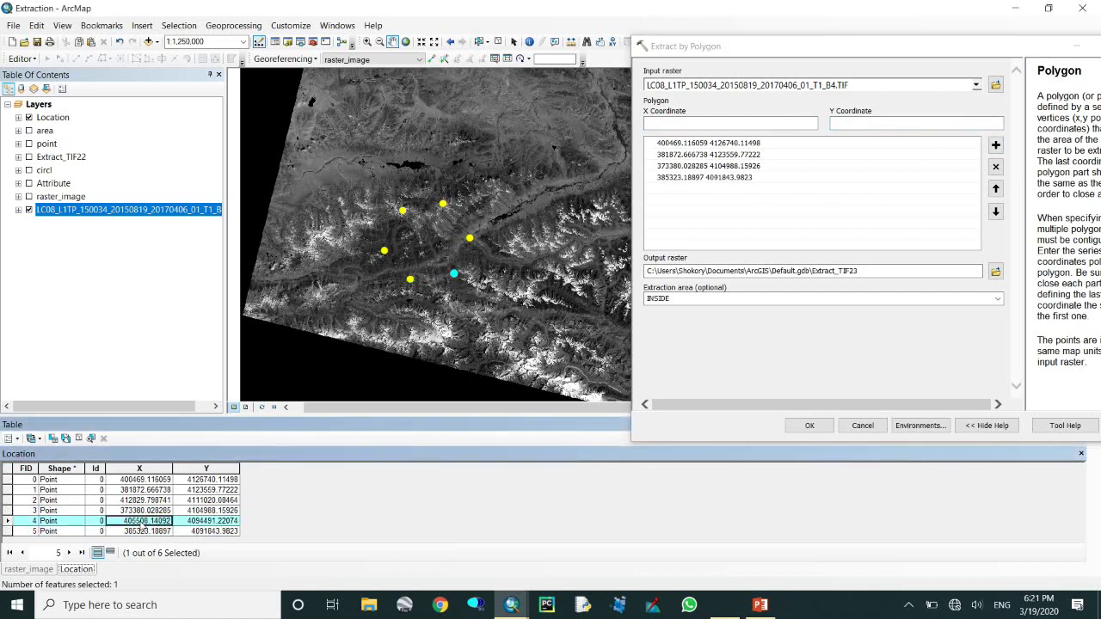
click(701, 122)
text(405508.14092)
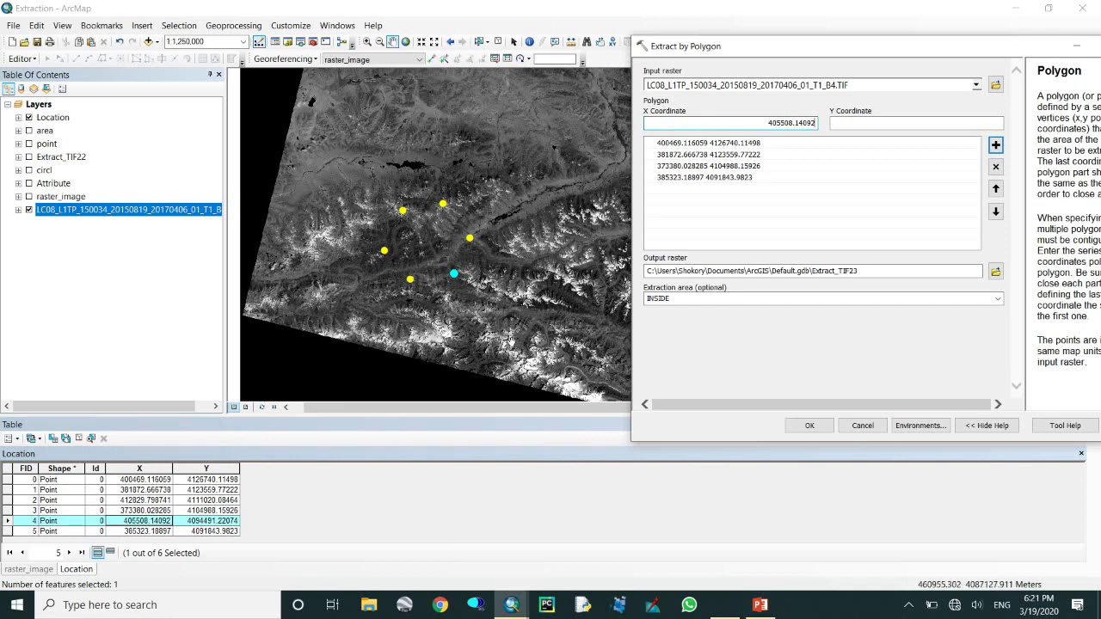
click(218, 521)
key(ctrl+c)
click(916, 122)
key(ctrl+v)
click(996, 146)
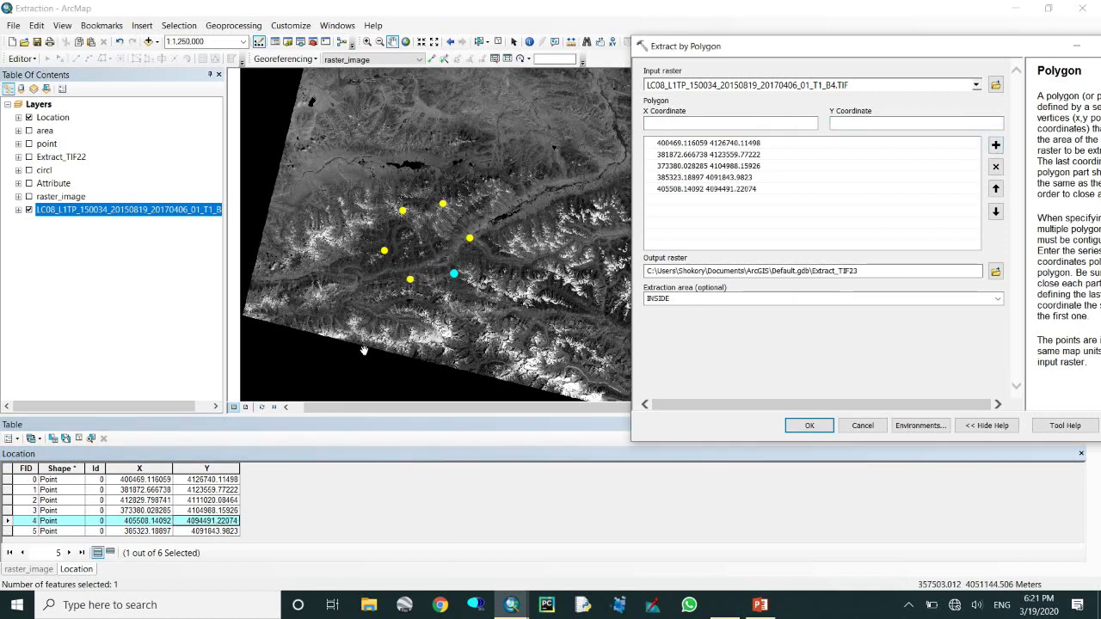
- Add the FID 2 point as the sixth polygon vertex, with X 412829.798741 and Y 4111020.08464
click(7, 510)
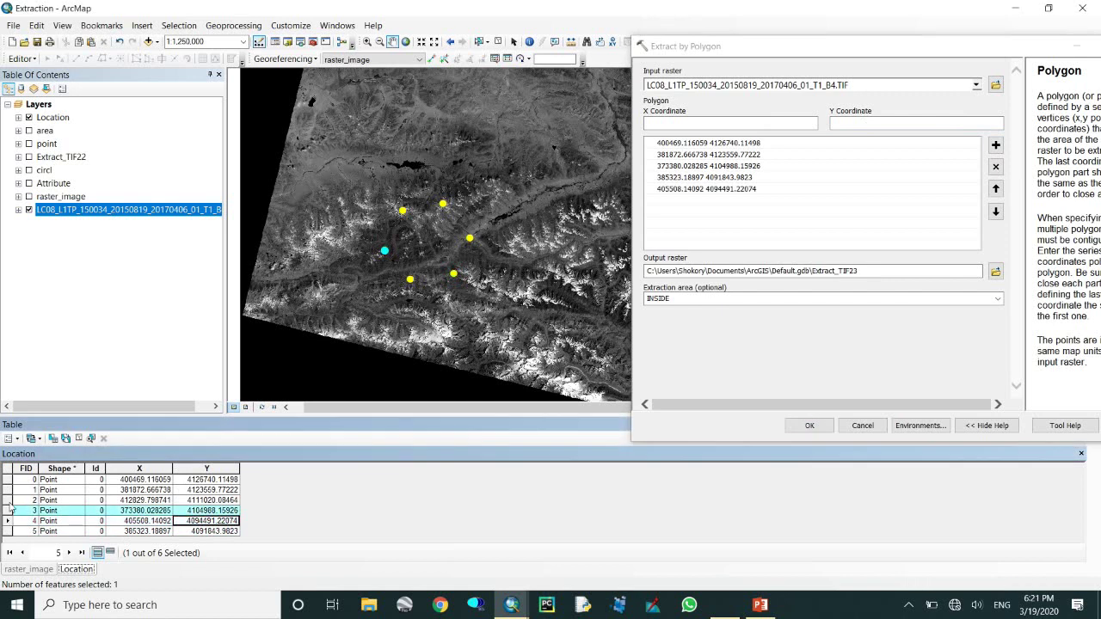
click(7, 500)
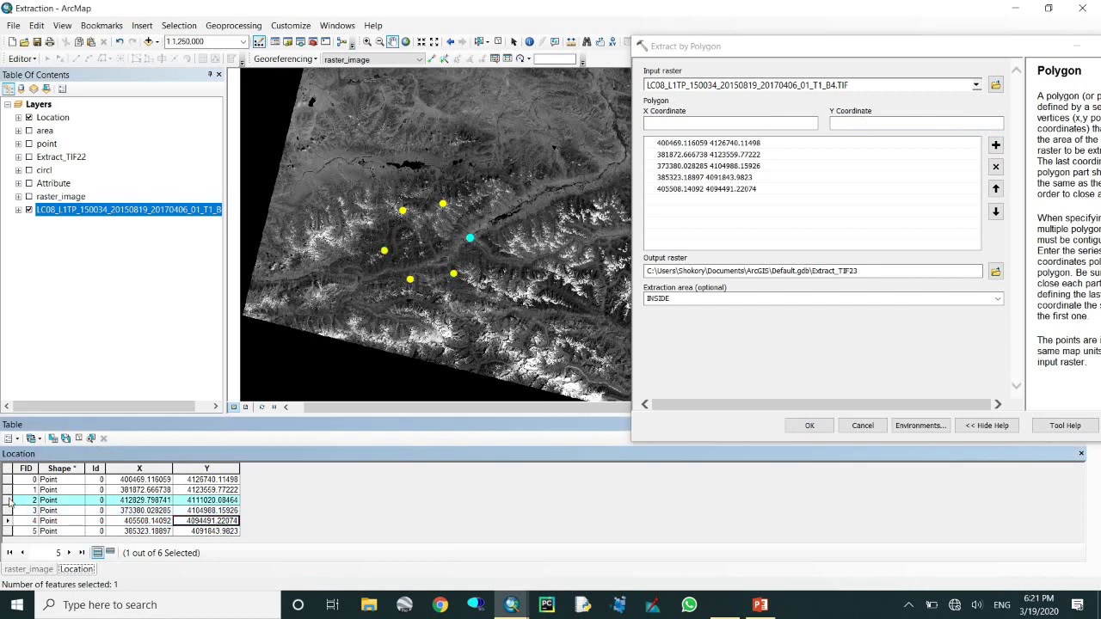
click(143, 501)
click(751, 123)
key(ctrl+v)
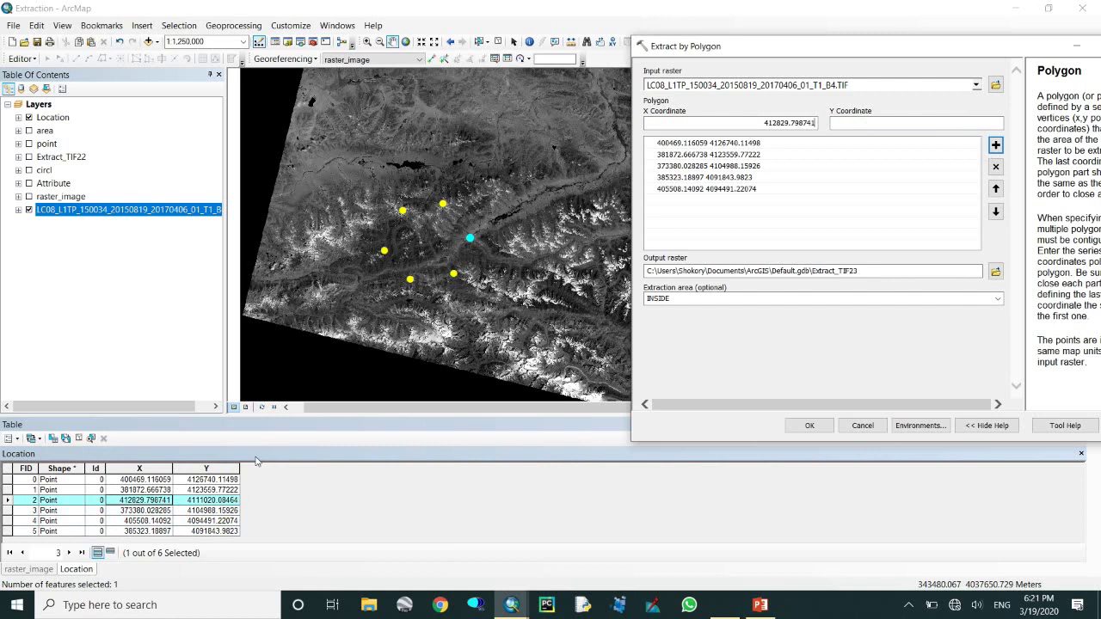
click(206, 501)
key(ctrl+c)
click(916, 123)
key(ctrl+v)
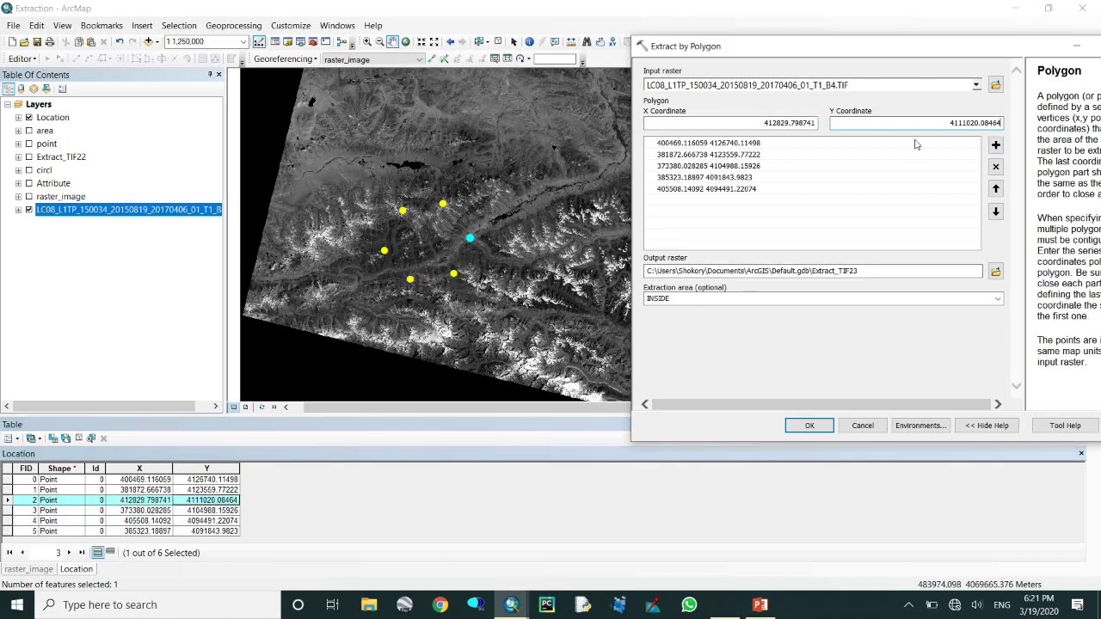
click(996, 145)
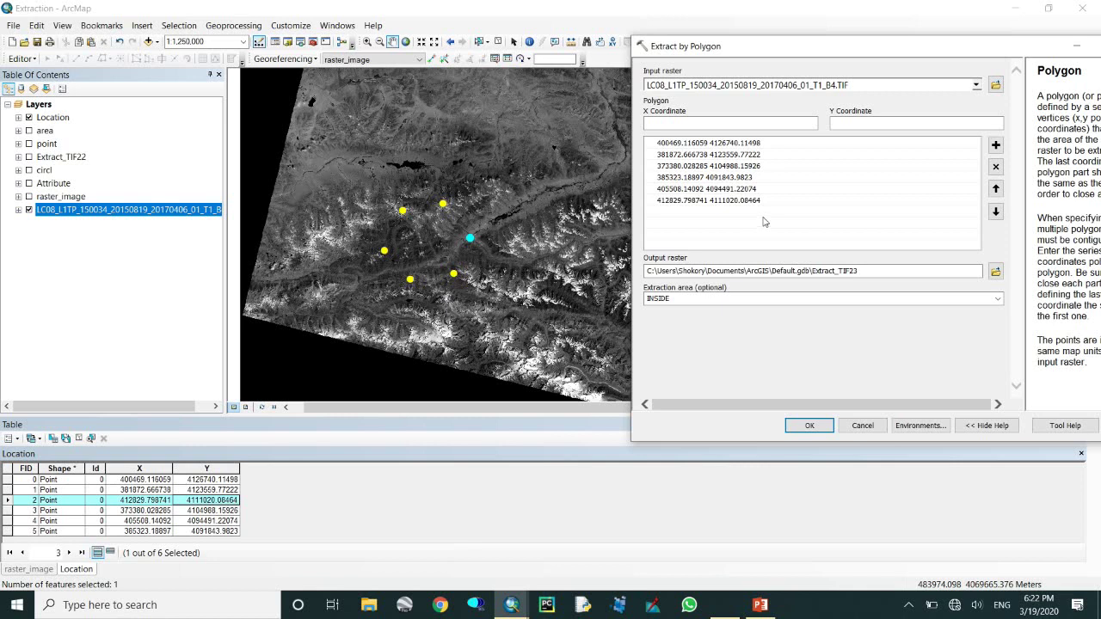
- Close the polygon by adding the FID 0 point again as the last vertex, with X 400469.116059 and Y 4126740.11498
click(127, 481)
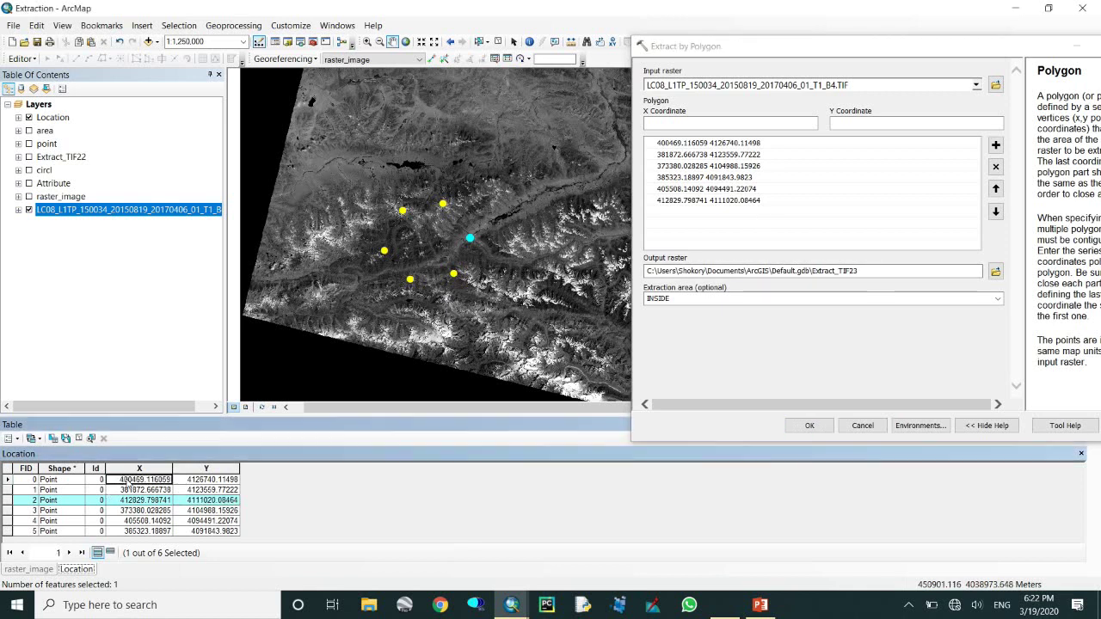
key(ctrl+c)
key(alt+Tab)
key(ctrl+v)
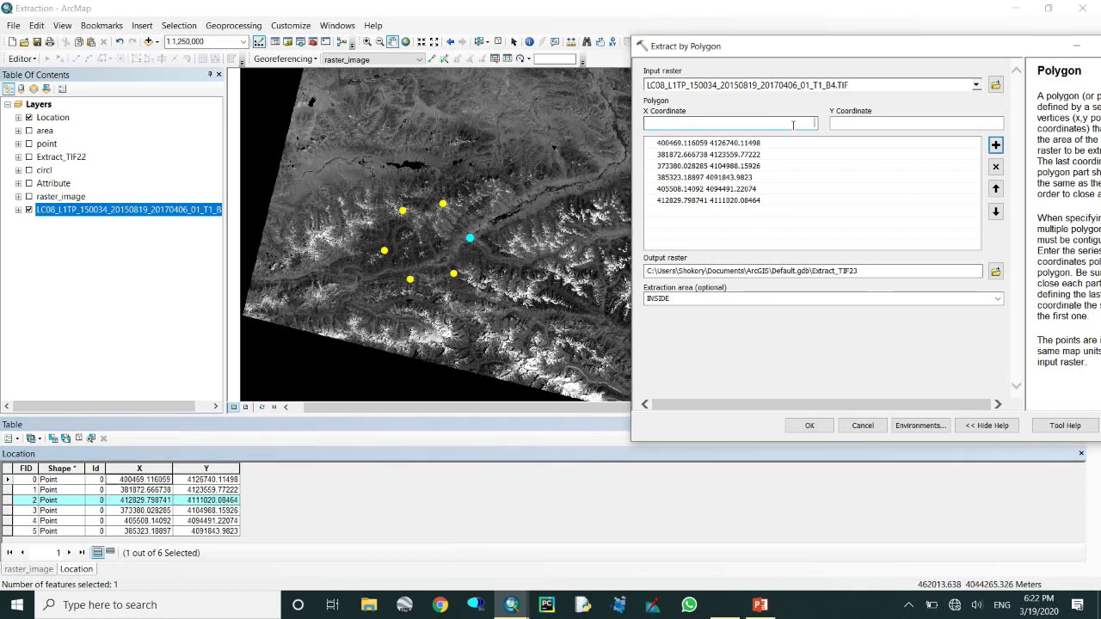
click(227, 480)
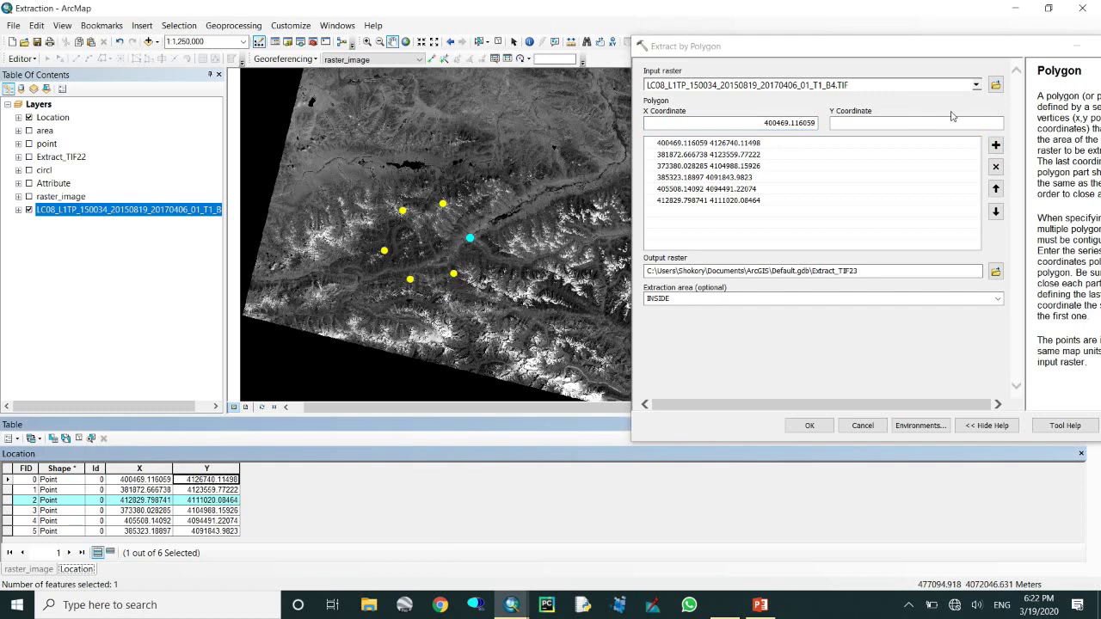
click(917, 128)
key(ctrl+v)
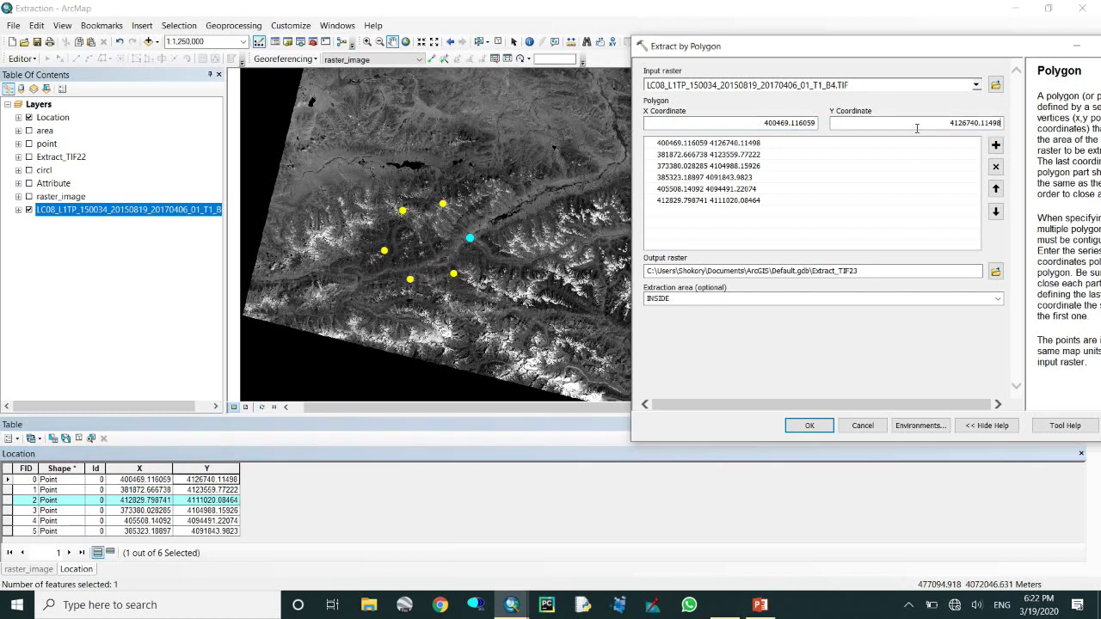
click(995, 145)
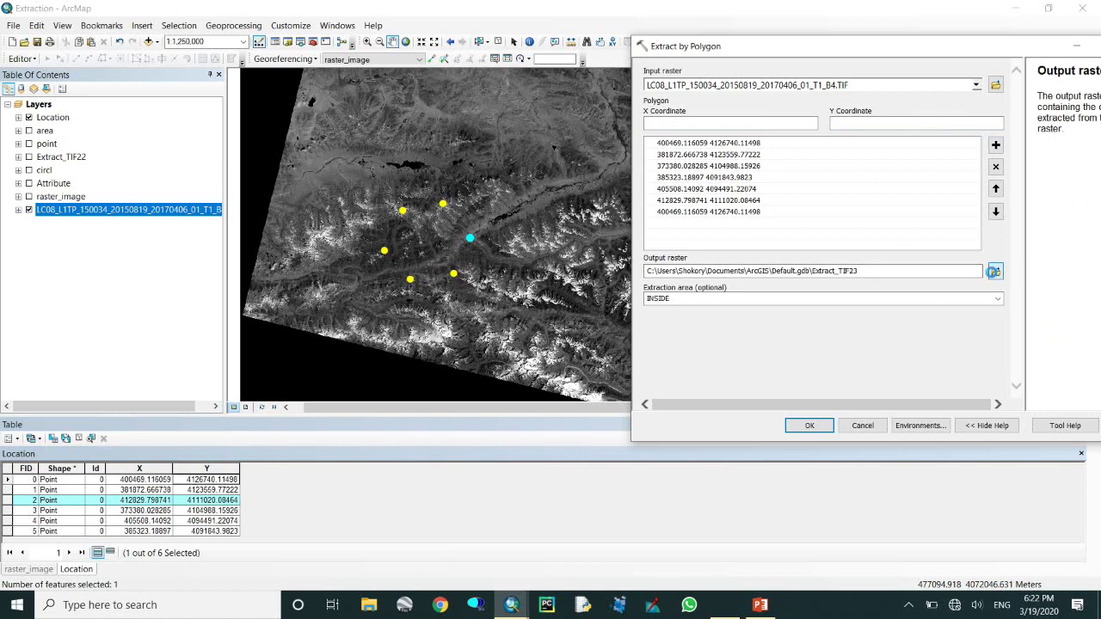
- Set the output raster to polygon in the Extrac folder and run Extract by Polygon with extraction area INSIDE
click(995, 271)
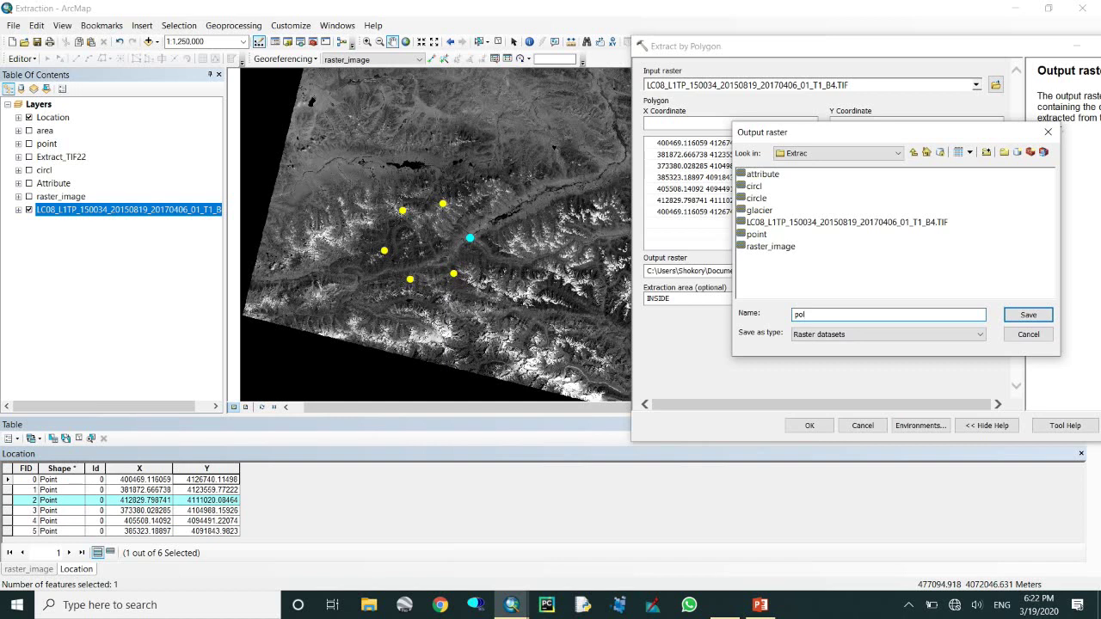
key(Return)
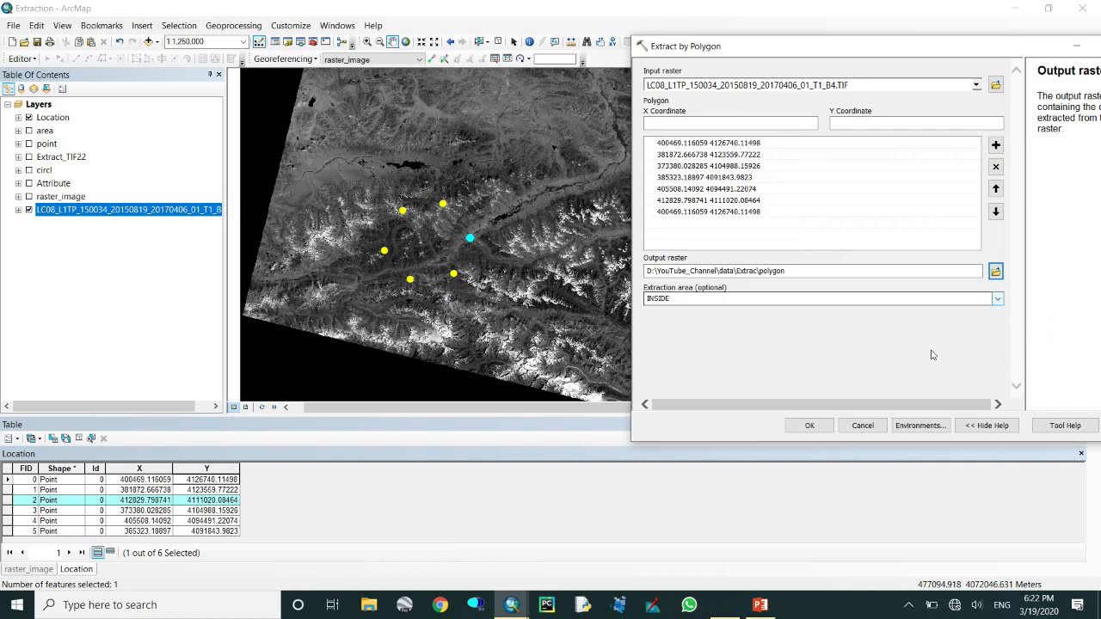
click(813, 425)
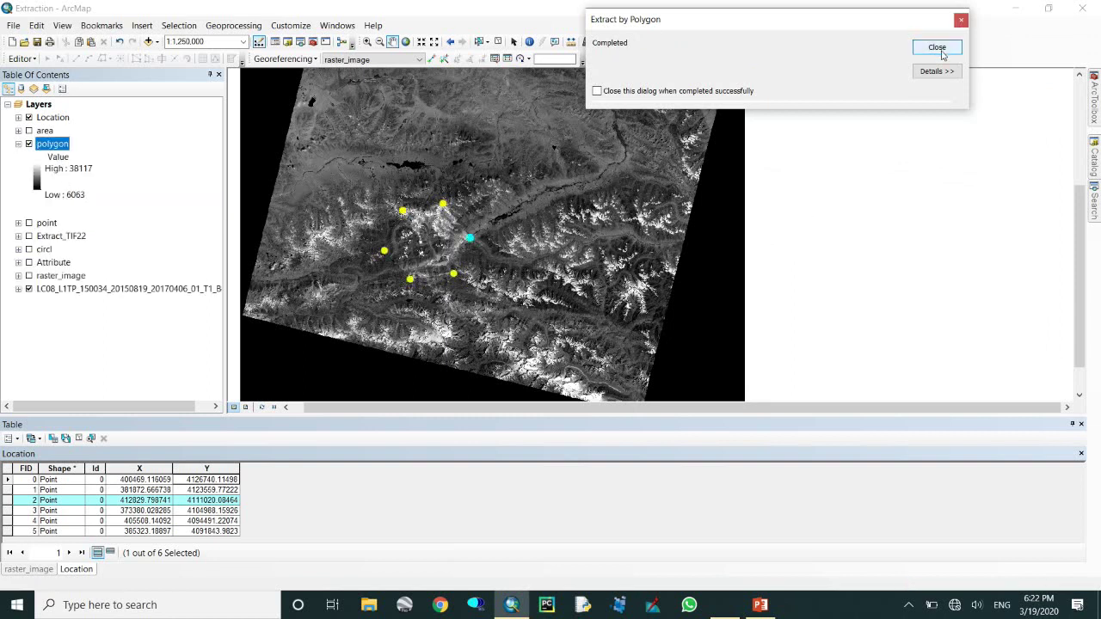
click(937, 49)
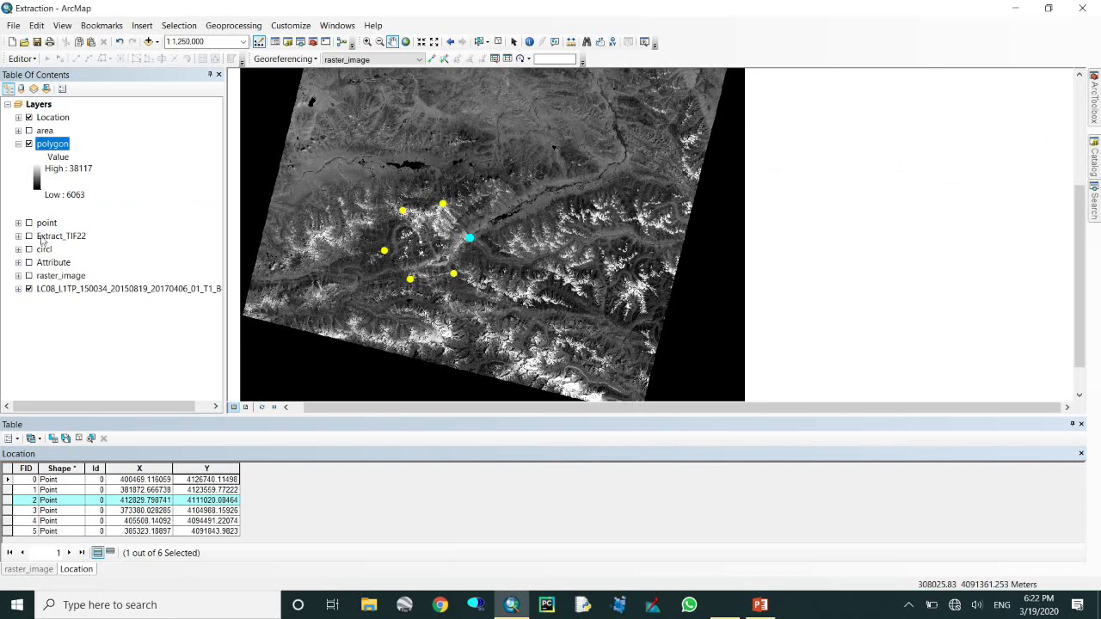
- Hide the LC08 band 4 layer to inspect the extracted raster, and collapse and hide the polygon layer
click(28, 289)
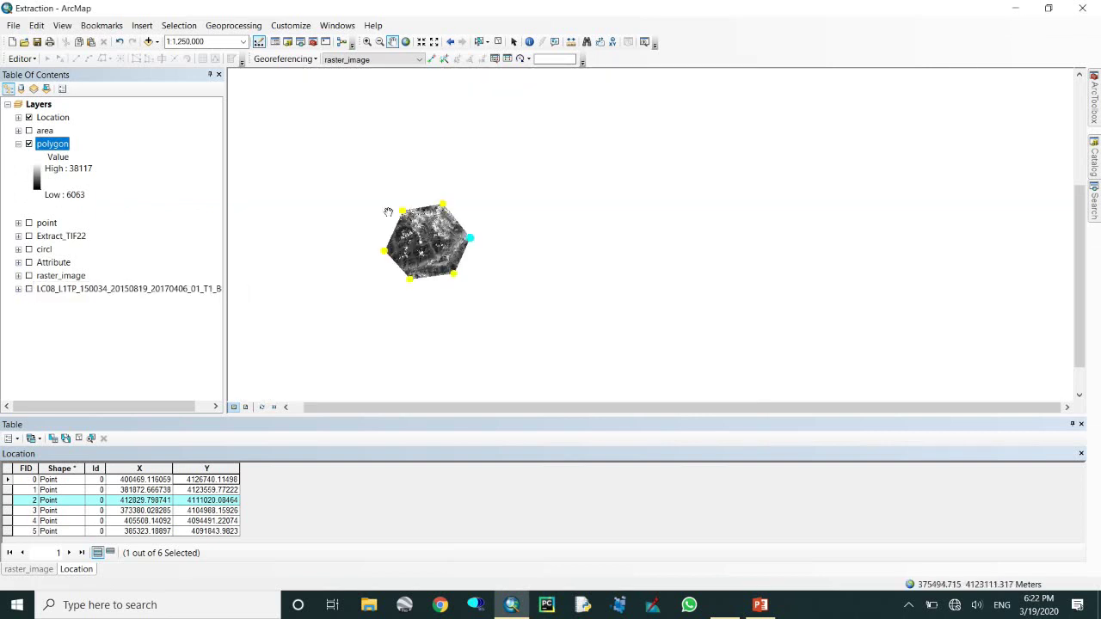
scroll(442, 250, up, 3)
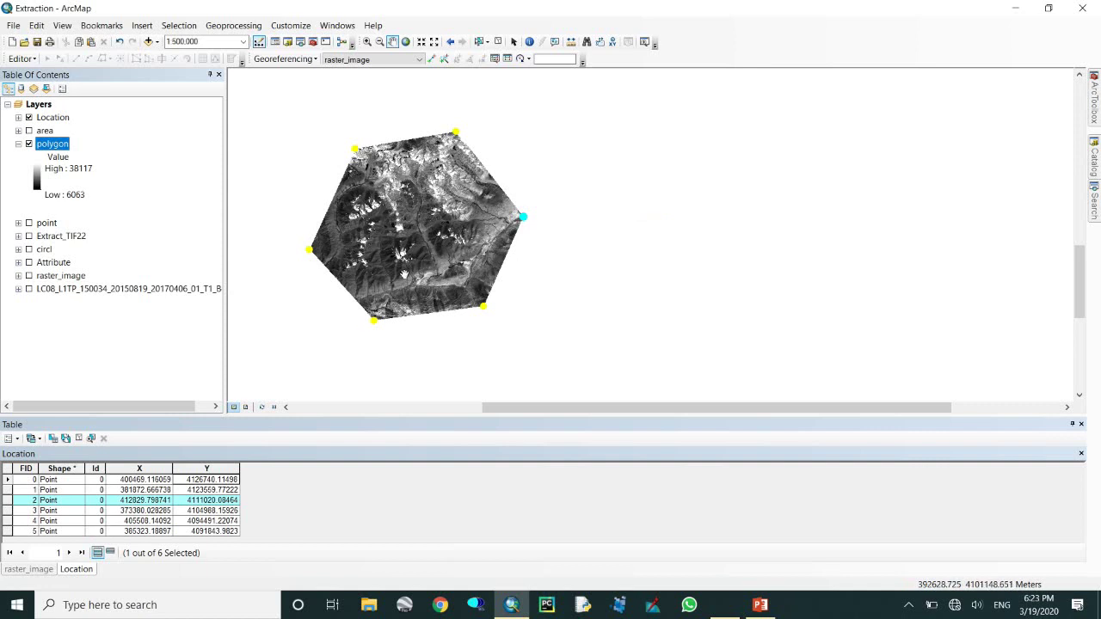
click(19, 143)
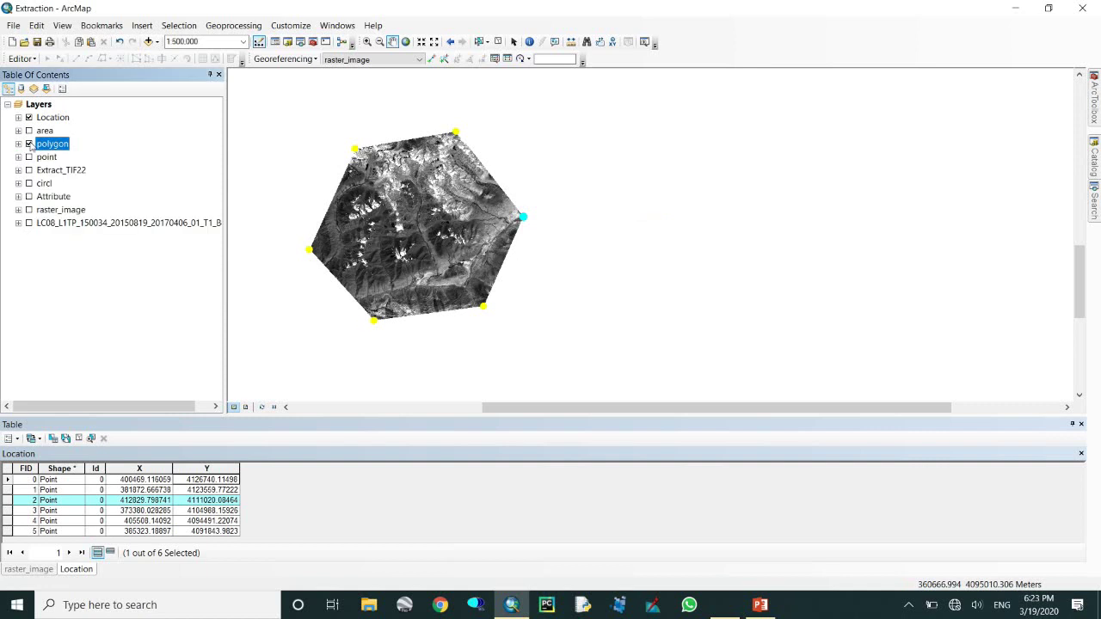
click(28, 144)
click(29, 144)
click(28, 143)
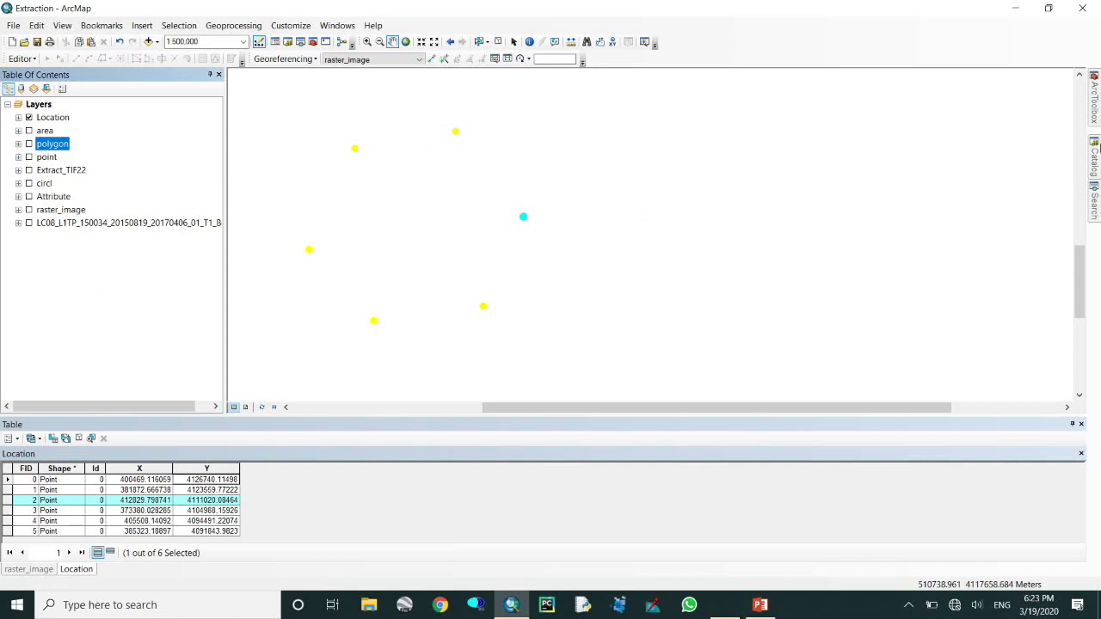
- Open the Extract by Rectangle tool, show the LC08 band 4 layer again and set it as the input raster
click(1094, 99)
click(1021, 406)
double_click(1021, 405)
click(29, 223)
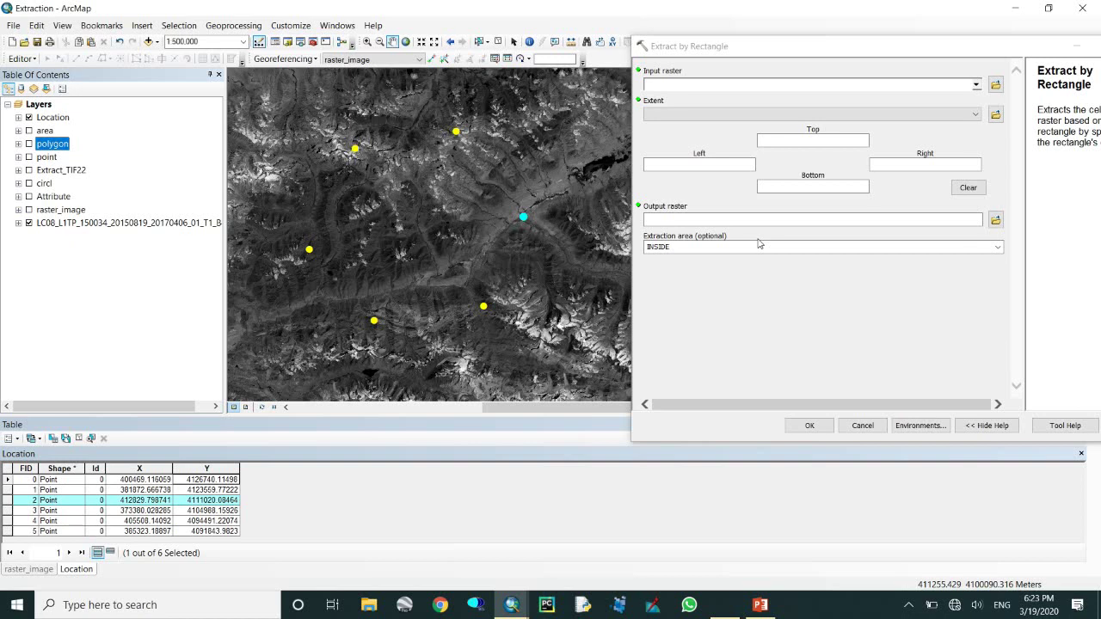
click(977, 85)
click(743, 176)
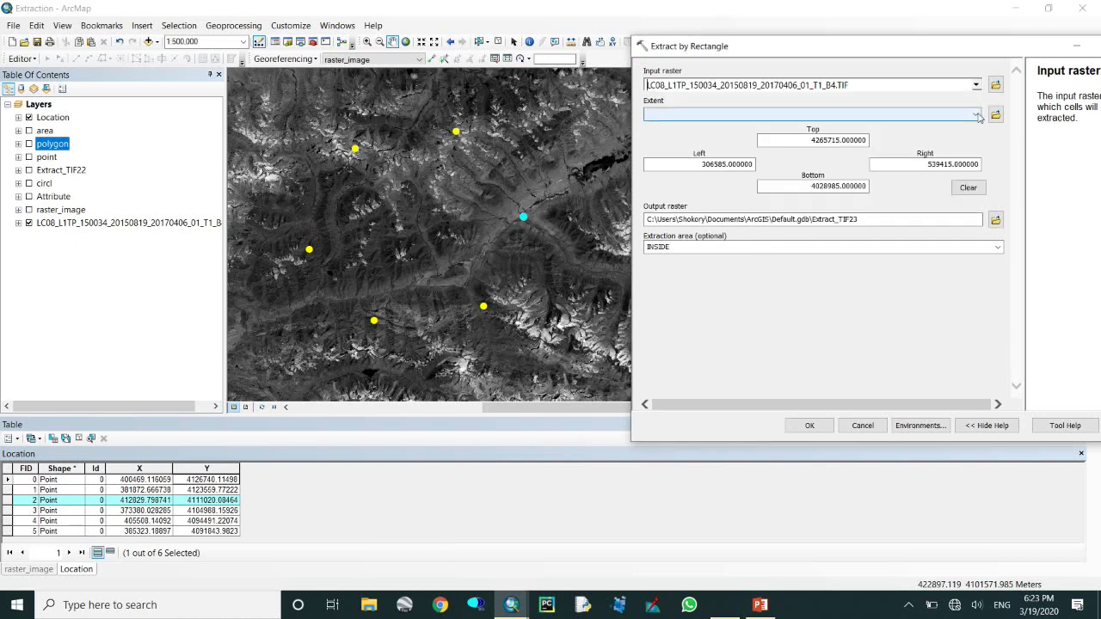
- Set the rectangle's extent to Same as layer Location, allowing the ActiveX control interaction
click(978, 115)
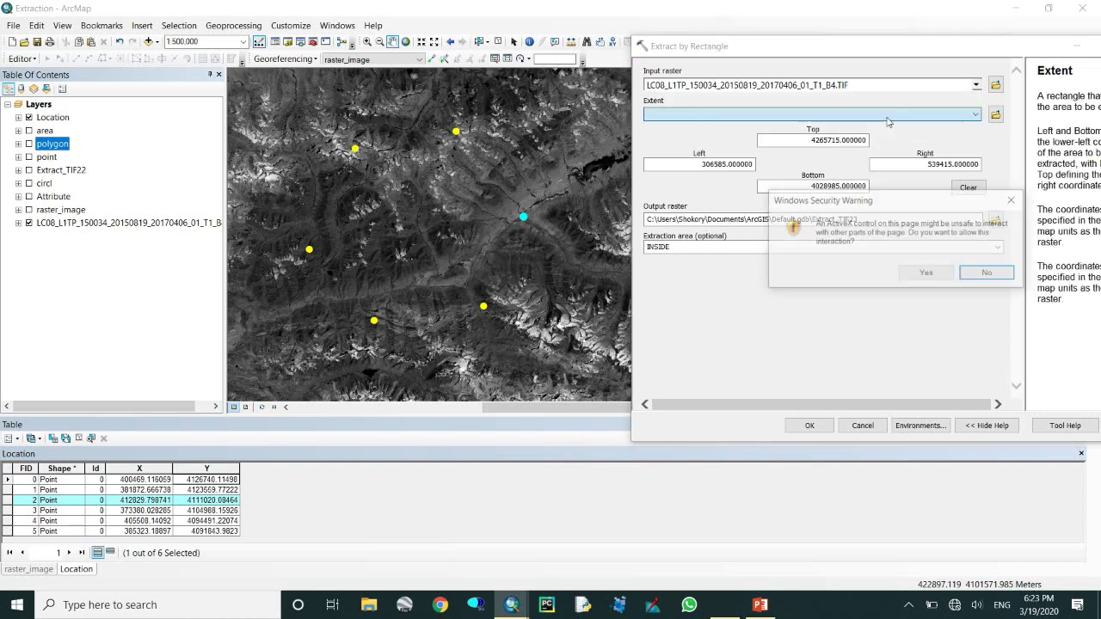
click(926, 273)
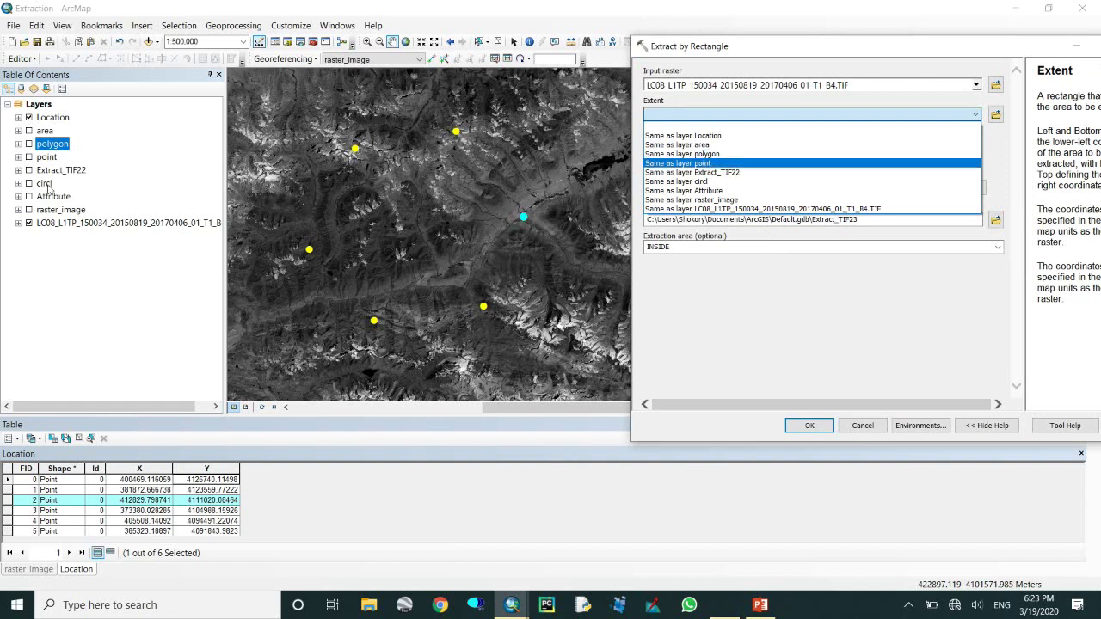
click(727, 136)
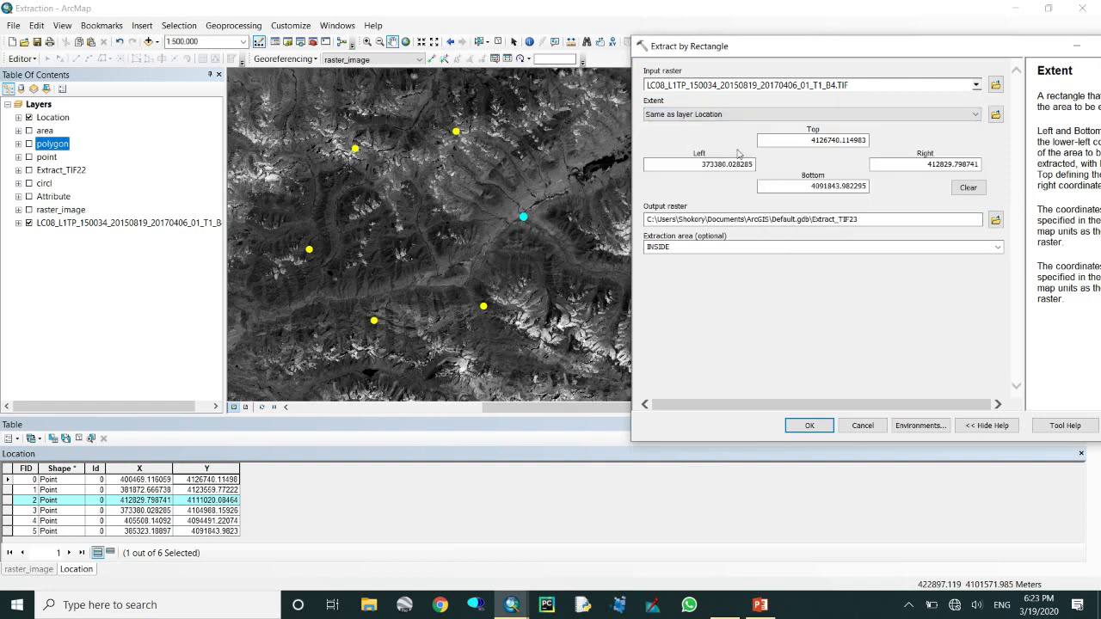
- Set the output raster to rectangle in the Extrac folder and run Extract by Rectangle with extraction area INSIDE
click(995, 219)
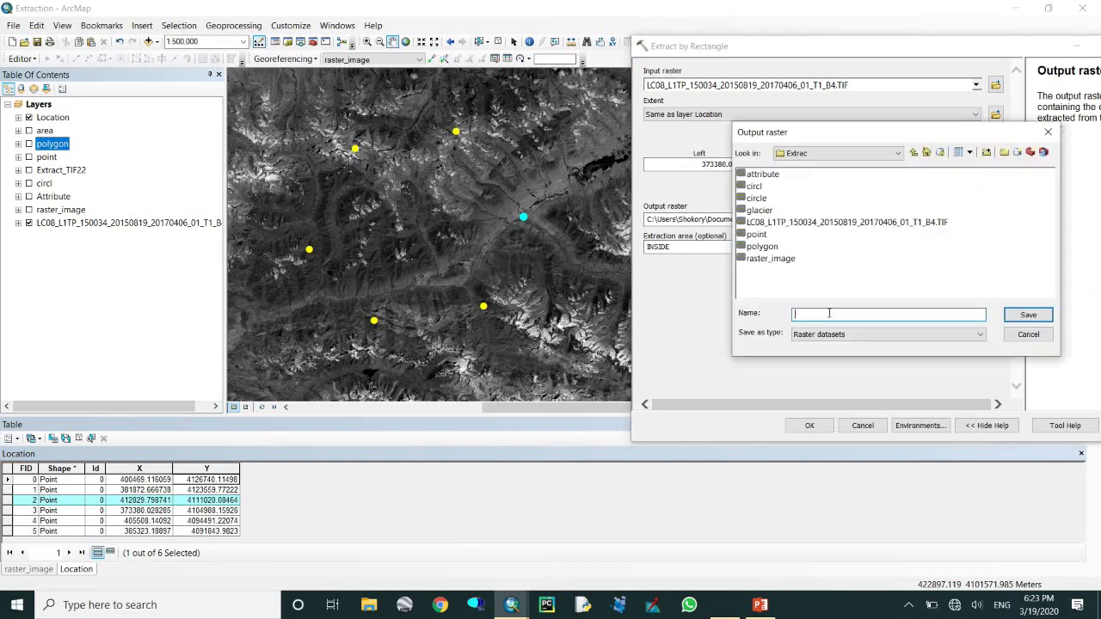
text(rectangle)
key(Return)
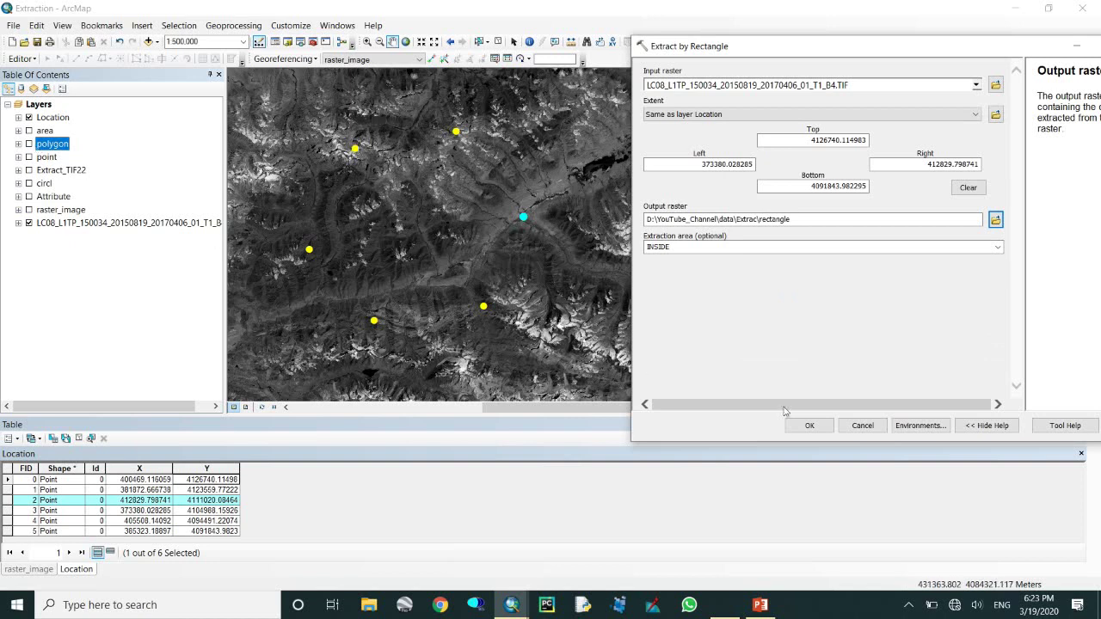
click(813, 431)
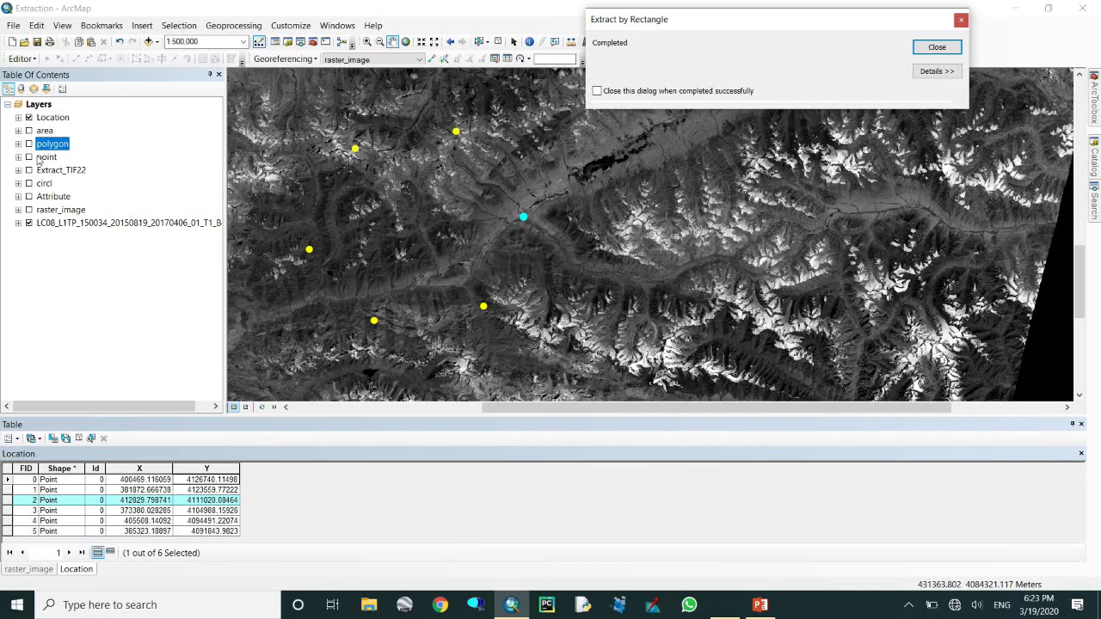
- Hide the LC08 band 4 layer to inspect the extracted rectangle raster, and collapse and hide the rectangle layer
click(937, 46)
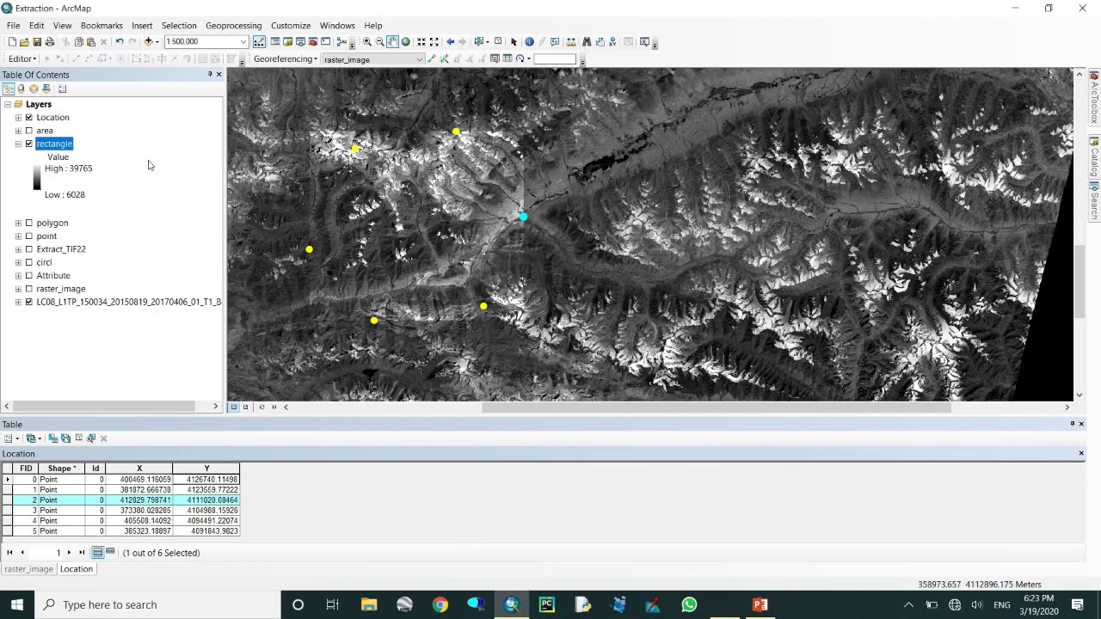
click(29, 302)
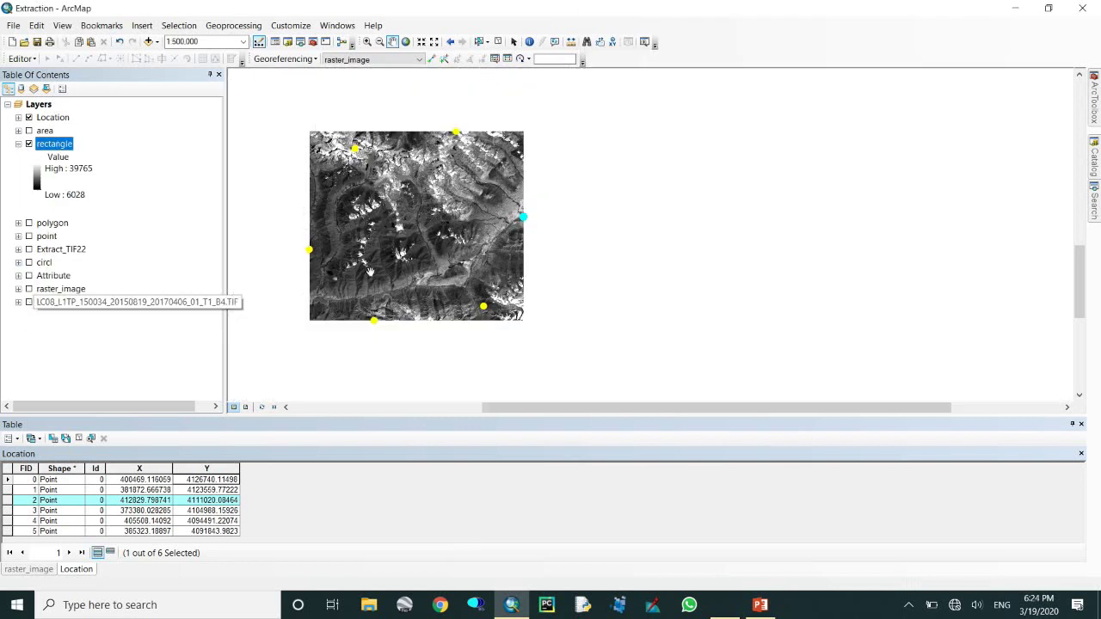
drag(476, 219, 486, 222)
click(19, 143)
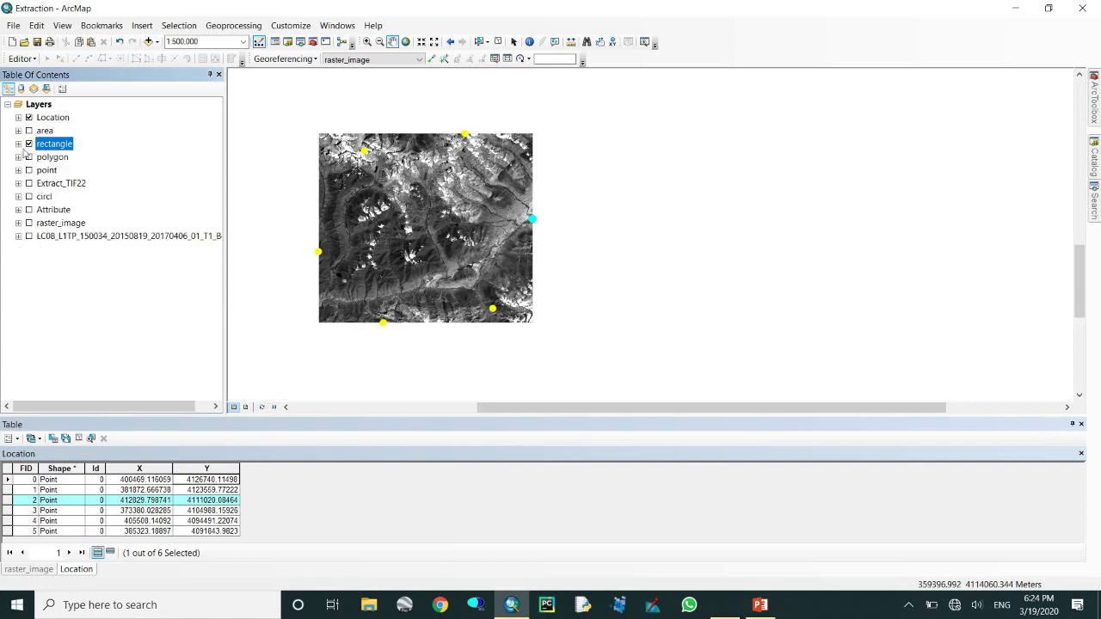
click(28, 143)
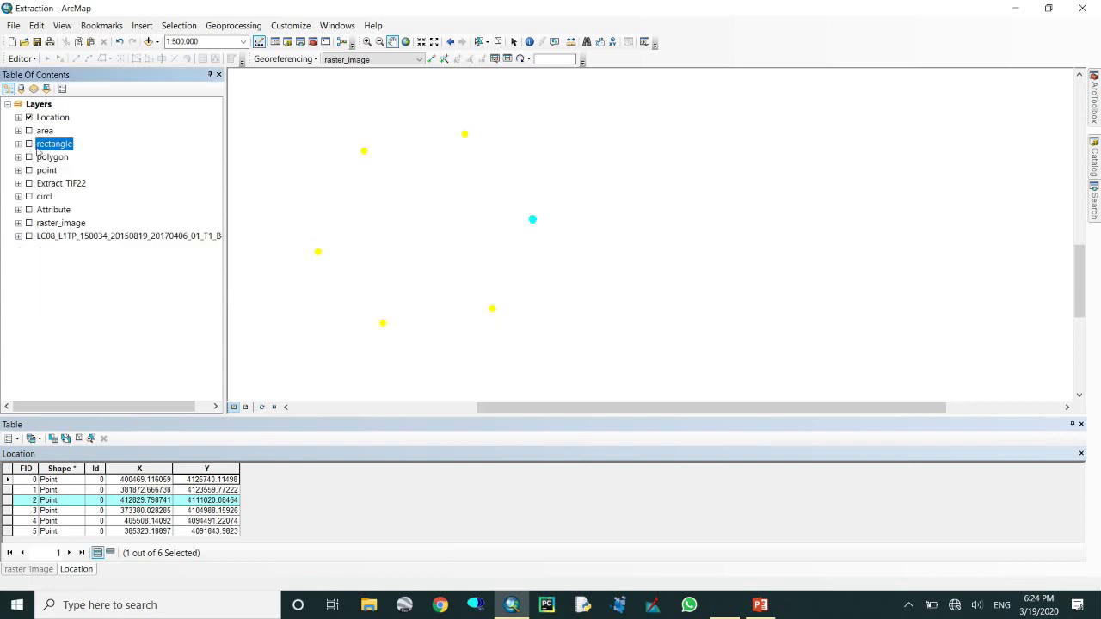
- Show the LC08 band 4 layer again and open Extract Multi Values to Points with Location as the input point features
click(29, 236)
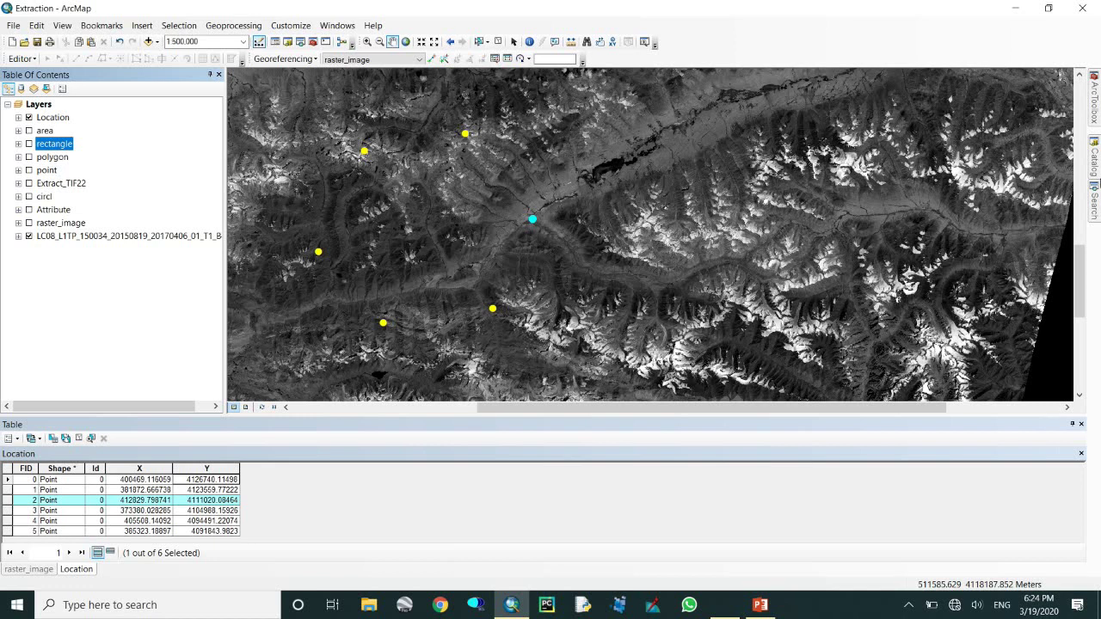
click(1094, 96)
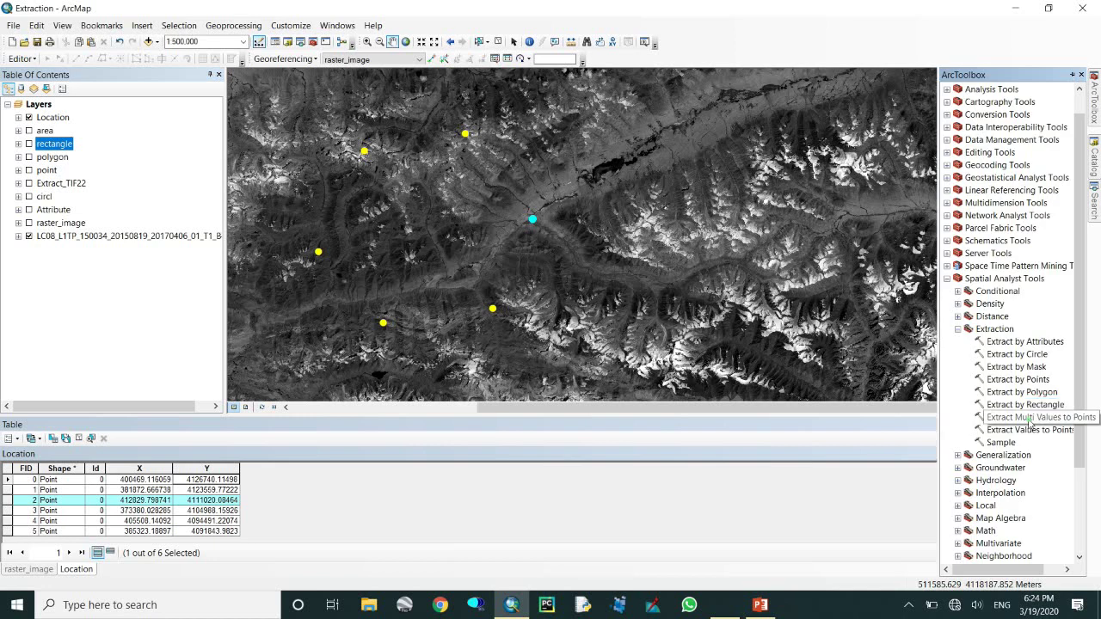
double_click(1047, 419)
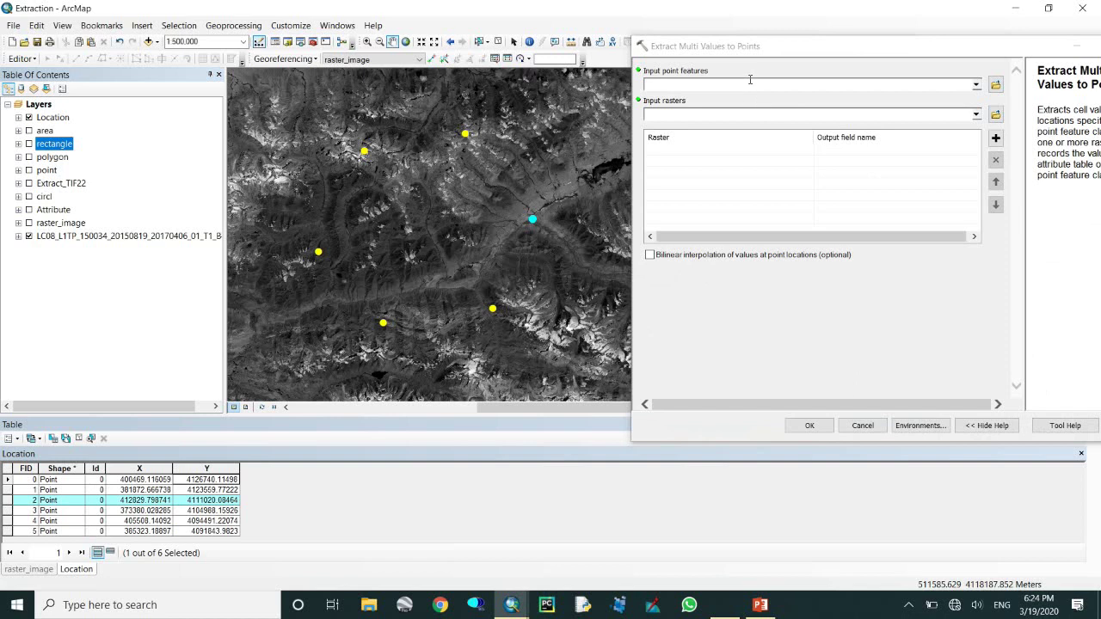
click(977, 86)
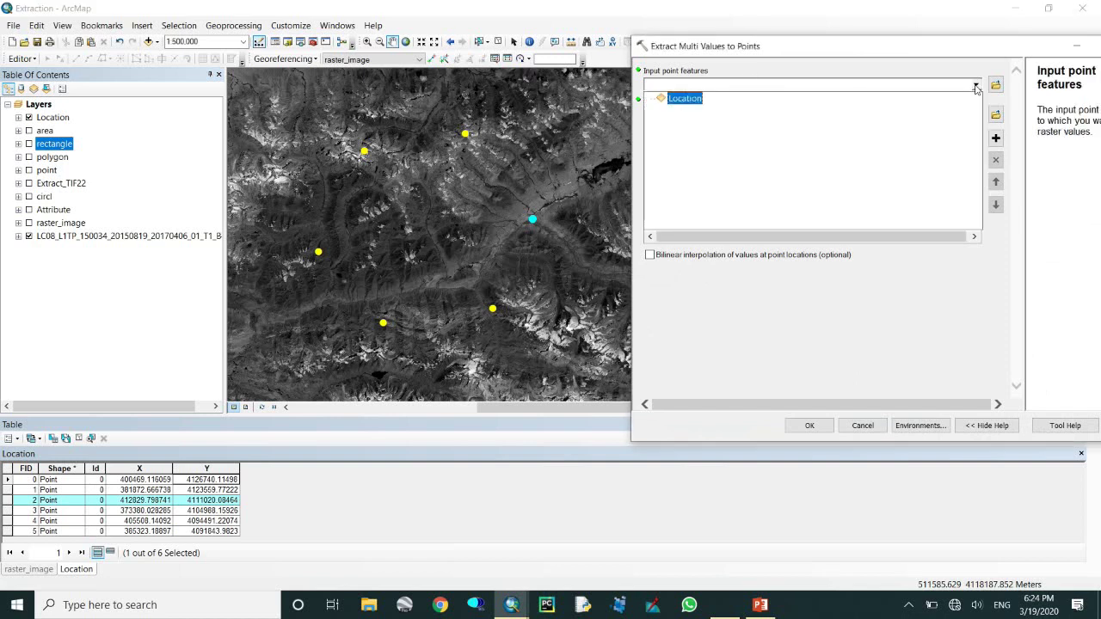
click(684, 100)
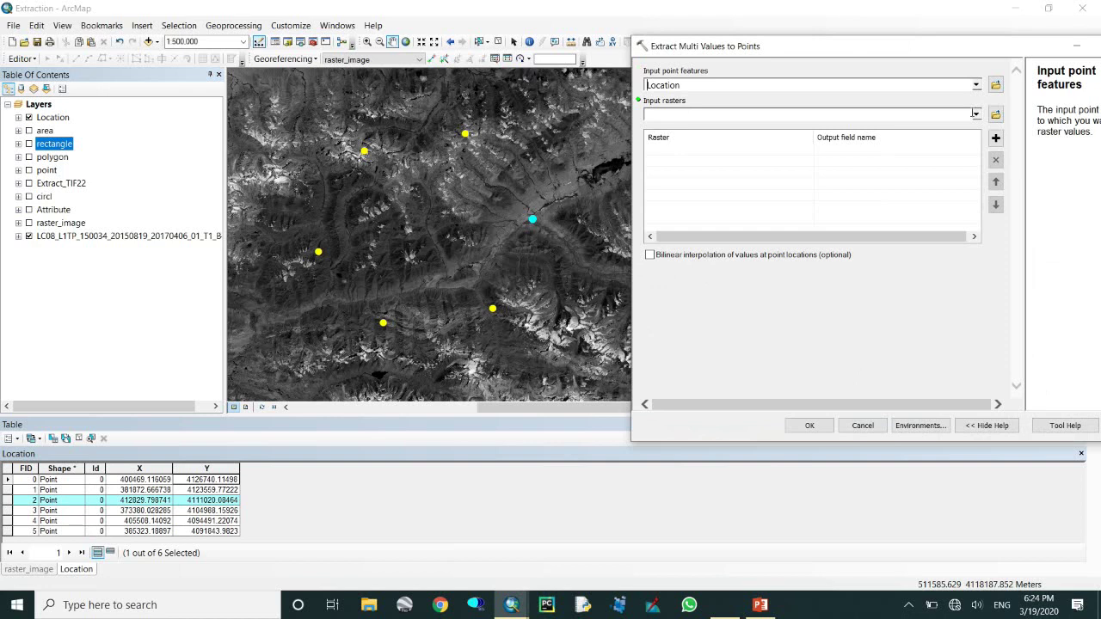
- Add the LC08 band 4 raster to the tool's input rasters, allowing the ActiveX control interaction
click(894, 113)
click(927, 273)
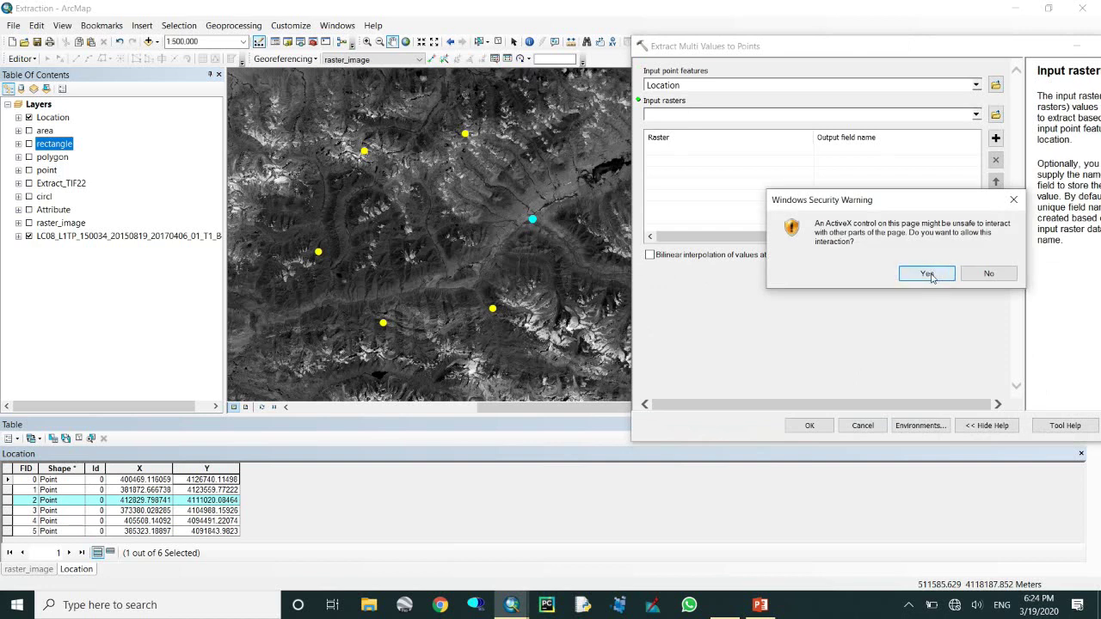
click(977, 114)
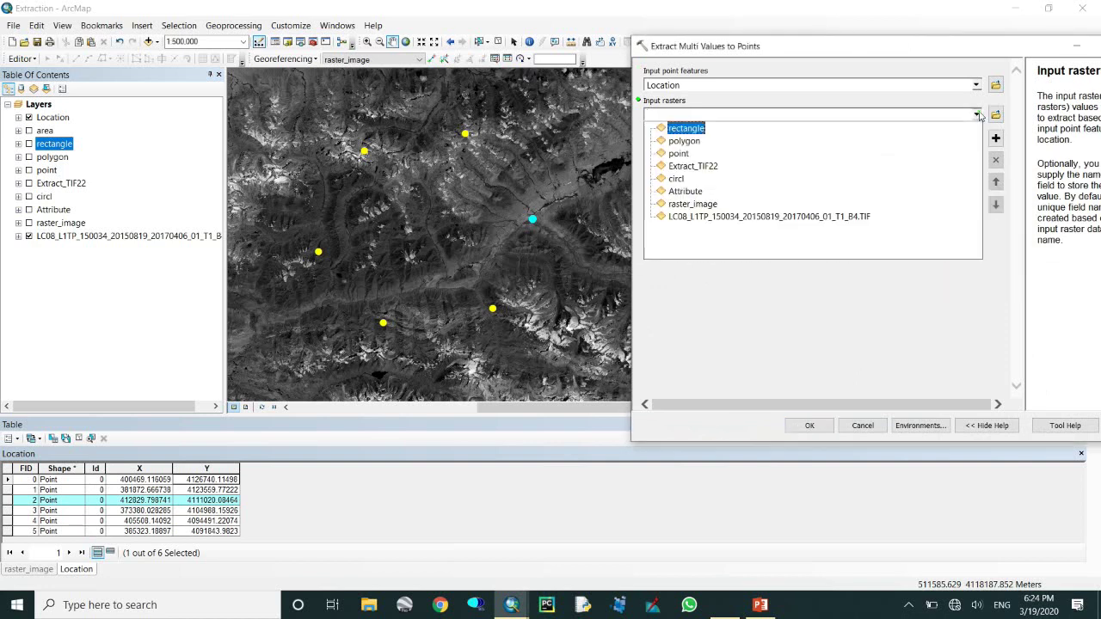
click(754, 216)
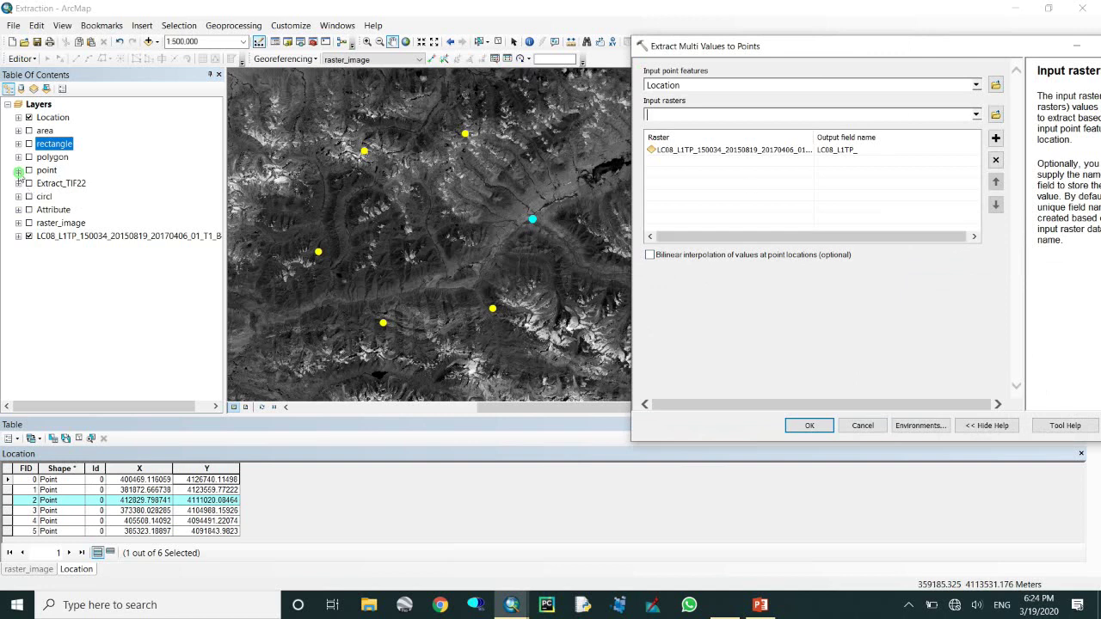
- Expand the point layer to review its values alongside the Location attribute table, and clear the selected feature
click(18, 171)
click(61, 184)
click(59, 210)
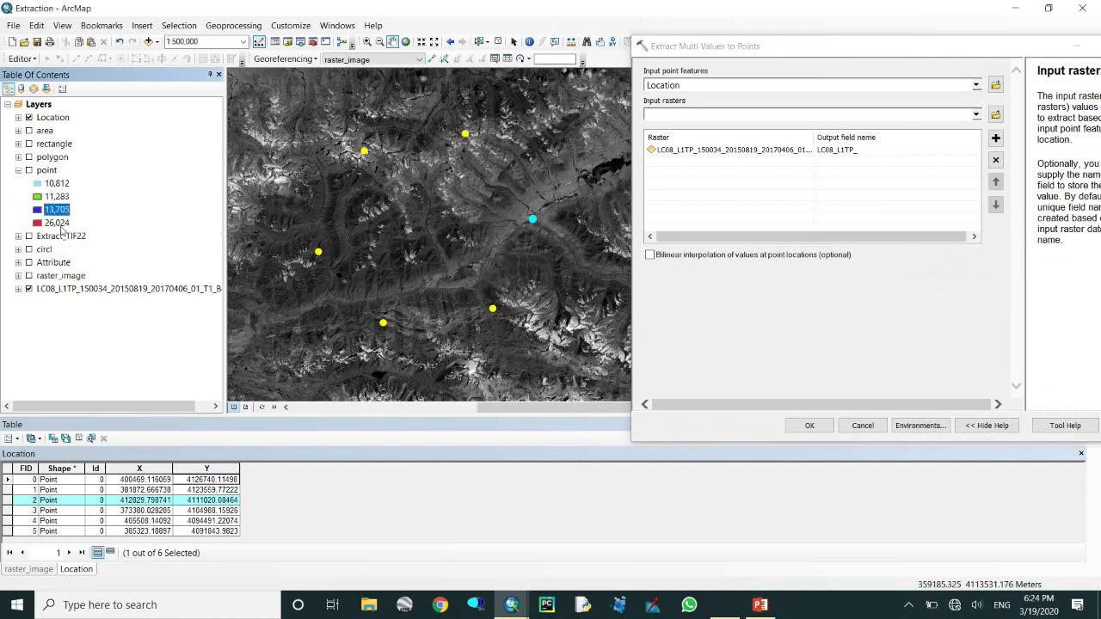
right_click(51, 118)
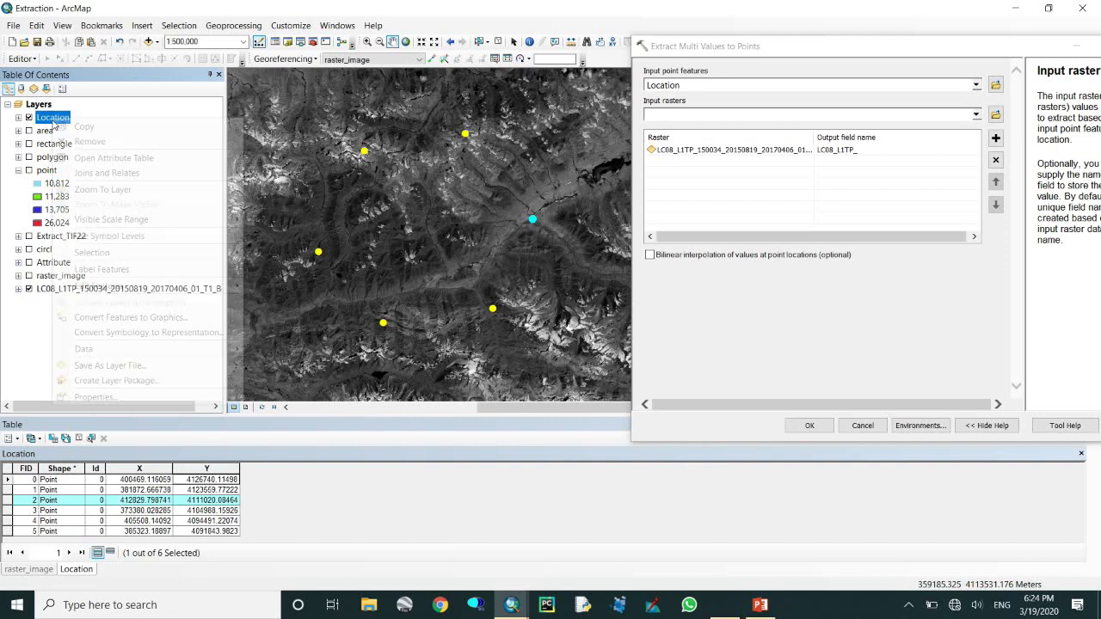
click(95, 158)
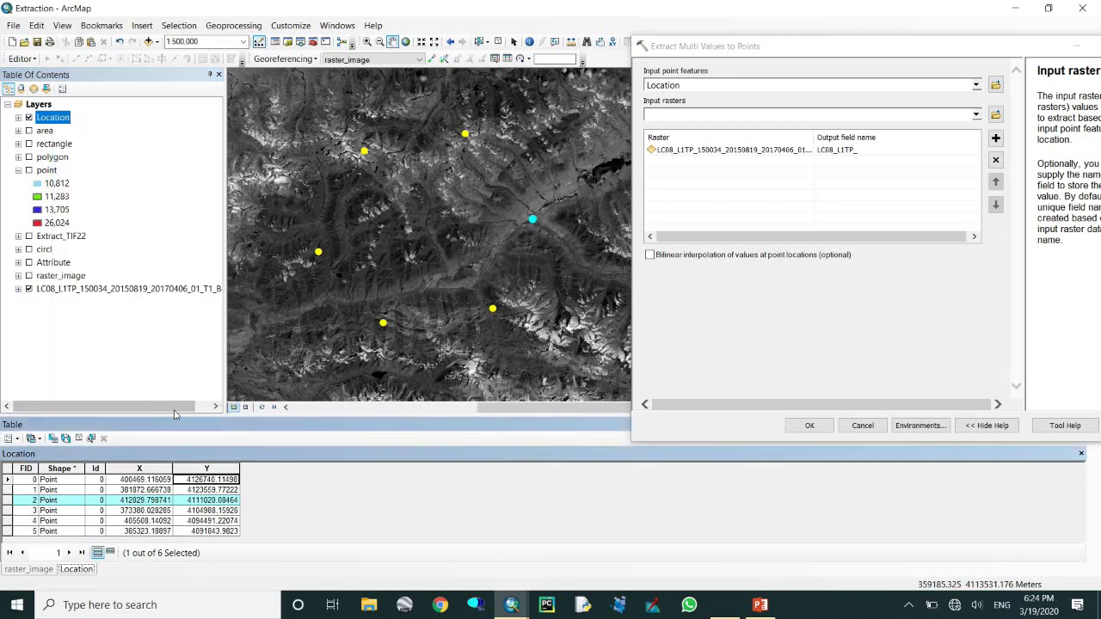
click(499, 41)
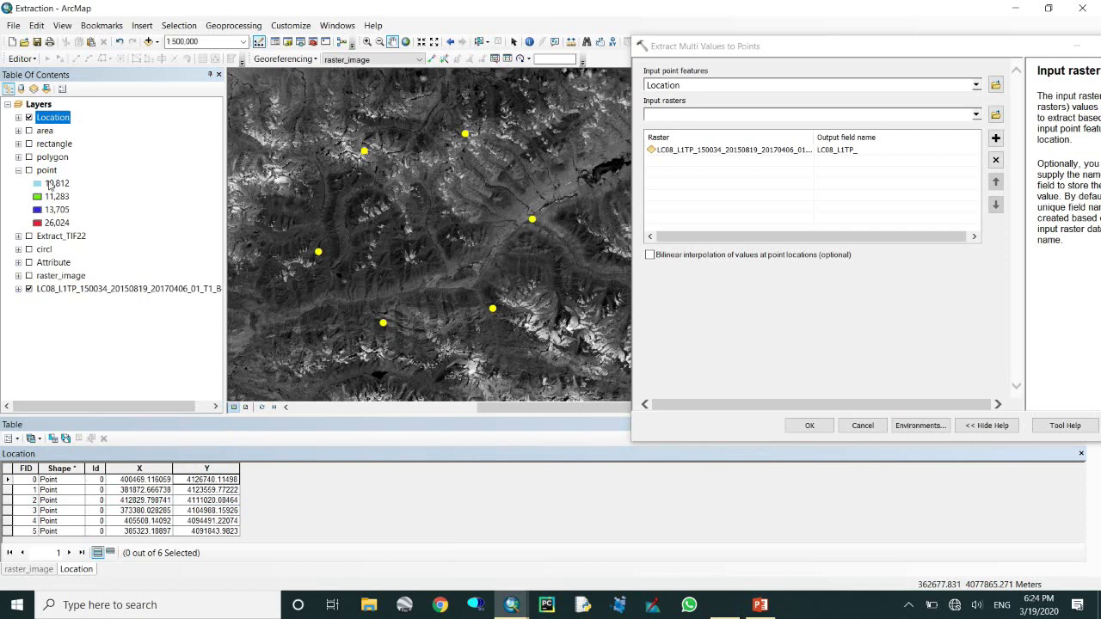
click(58, 184)
click(47, 170)
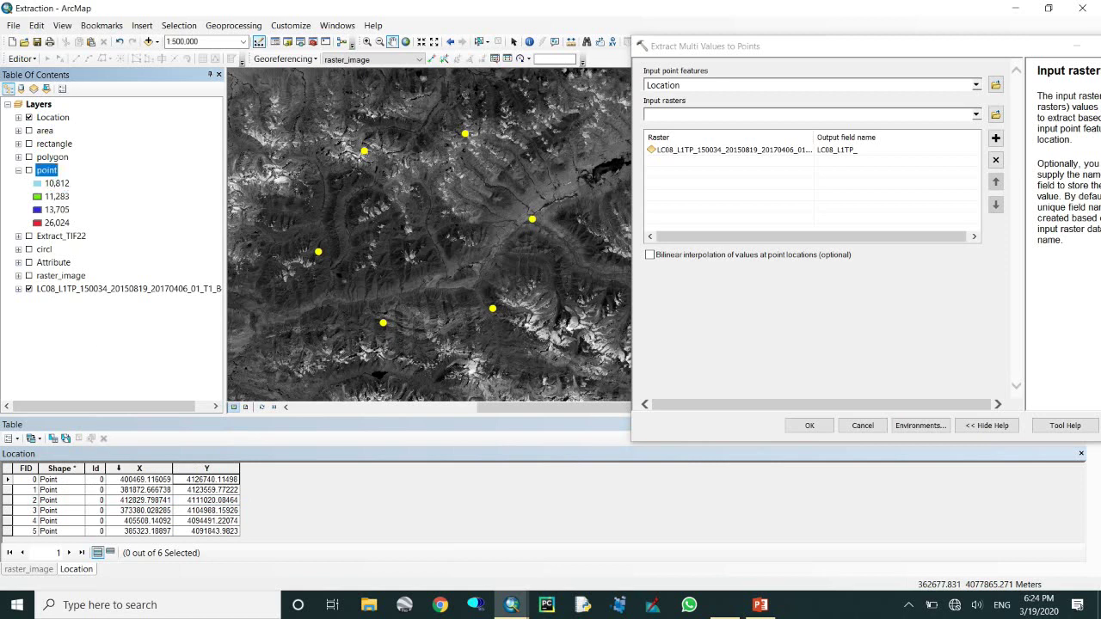
- Replace the LC08 band 4 input raster with the point raster and run Extract Multi Values to Points
click(977, 116)
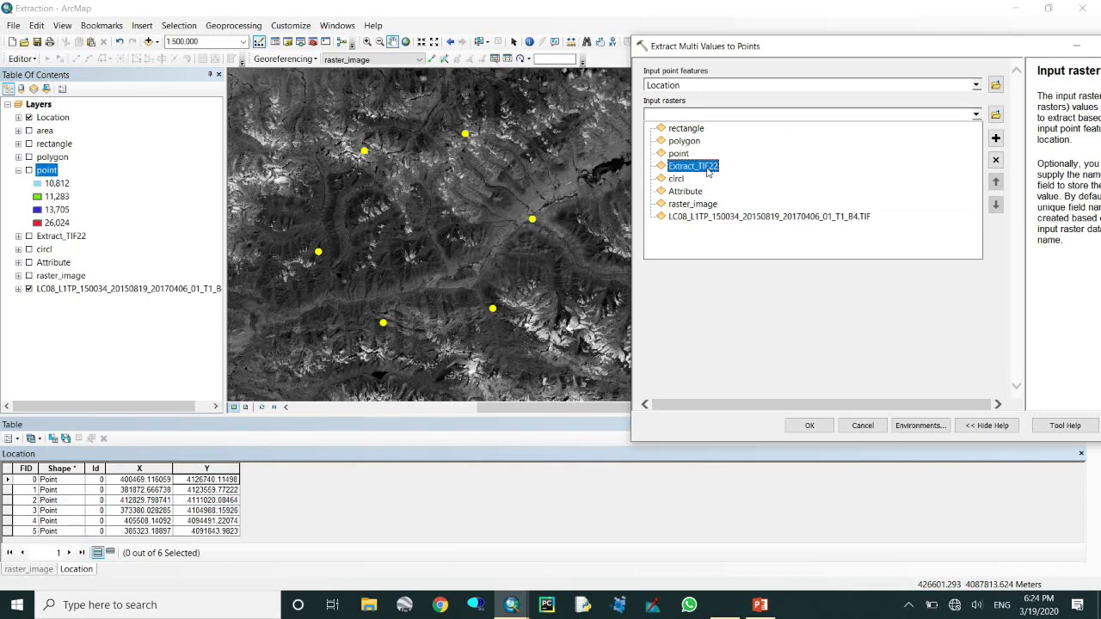
click(683, 154)
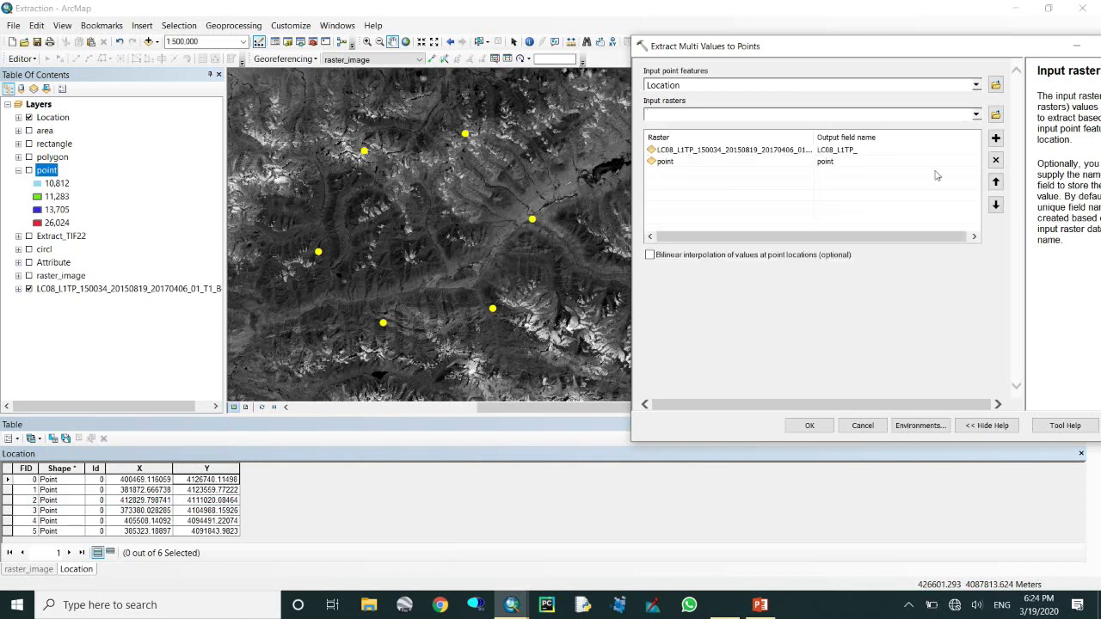
click(792, 152)
click(996, 160)
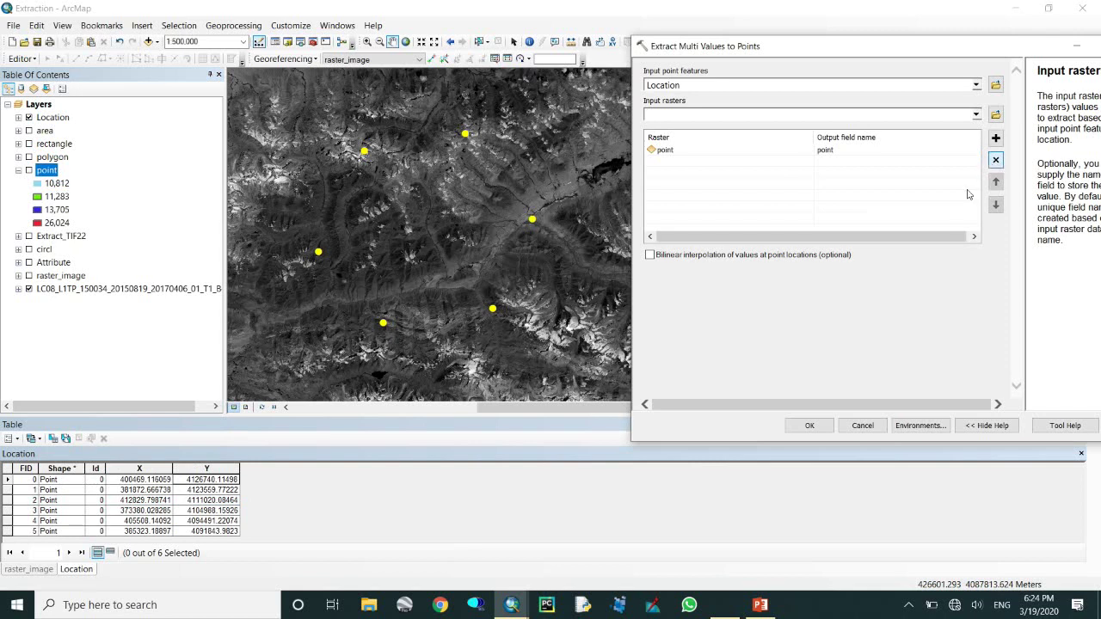
click(807, 424)
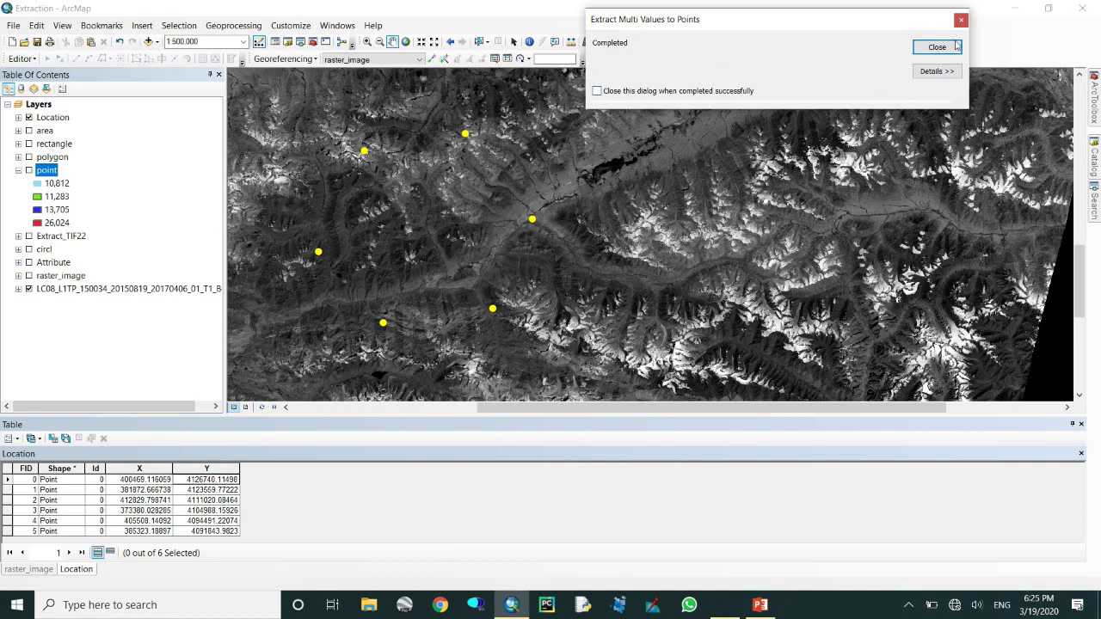
click(951, 52)
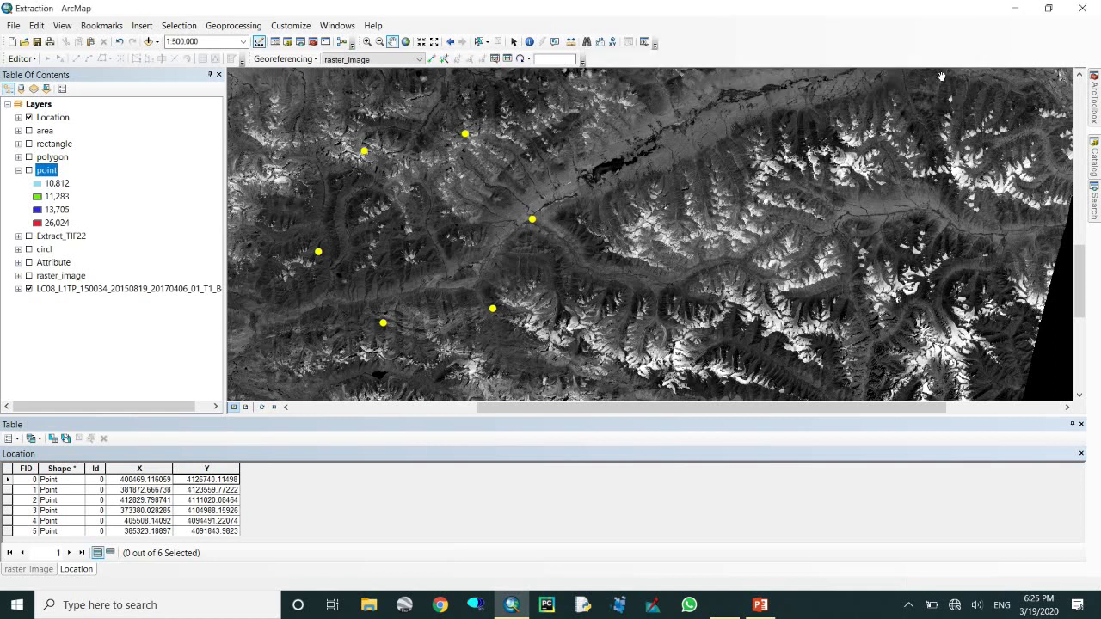
- Close and reopen the Location attribute table to examine the values in its point field
click(1081, 424)
right_click(51, 117)
click(86, 155)
click(262, 510)
click(1094, 90)
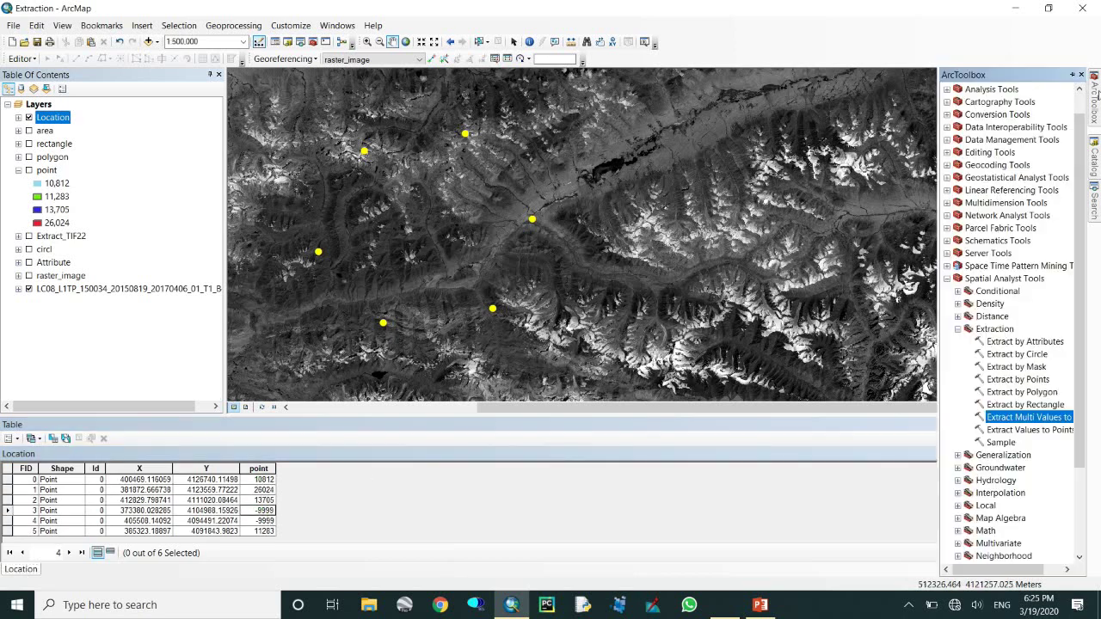
click(1037, 430)
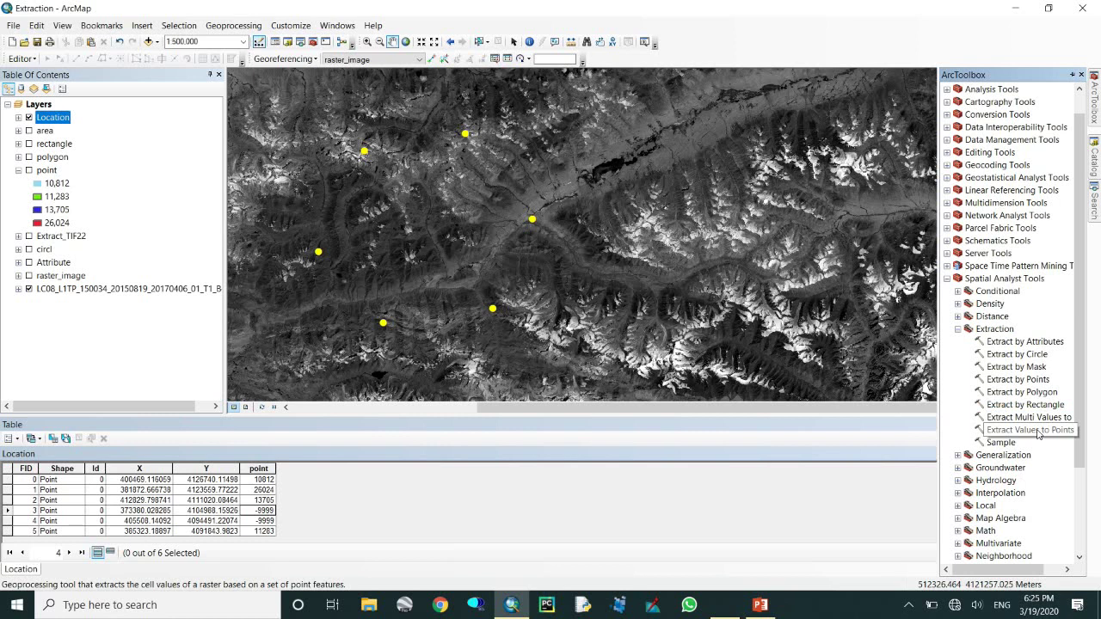
click(1032, 417)
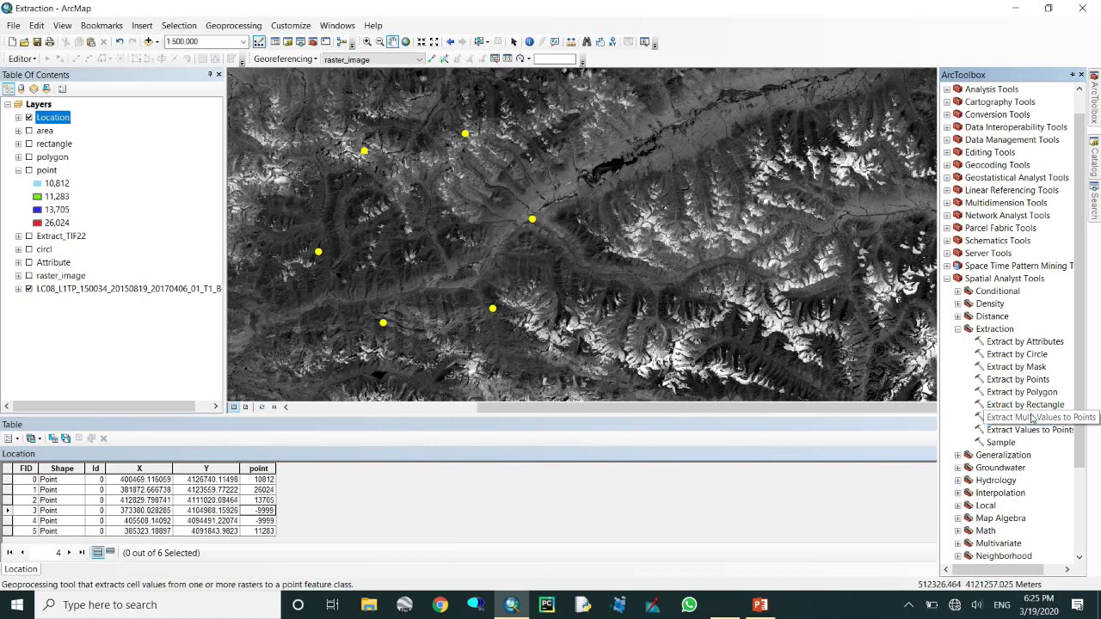
double_click(1033, 418)
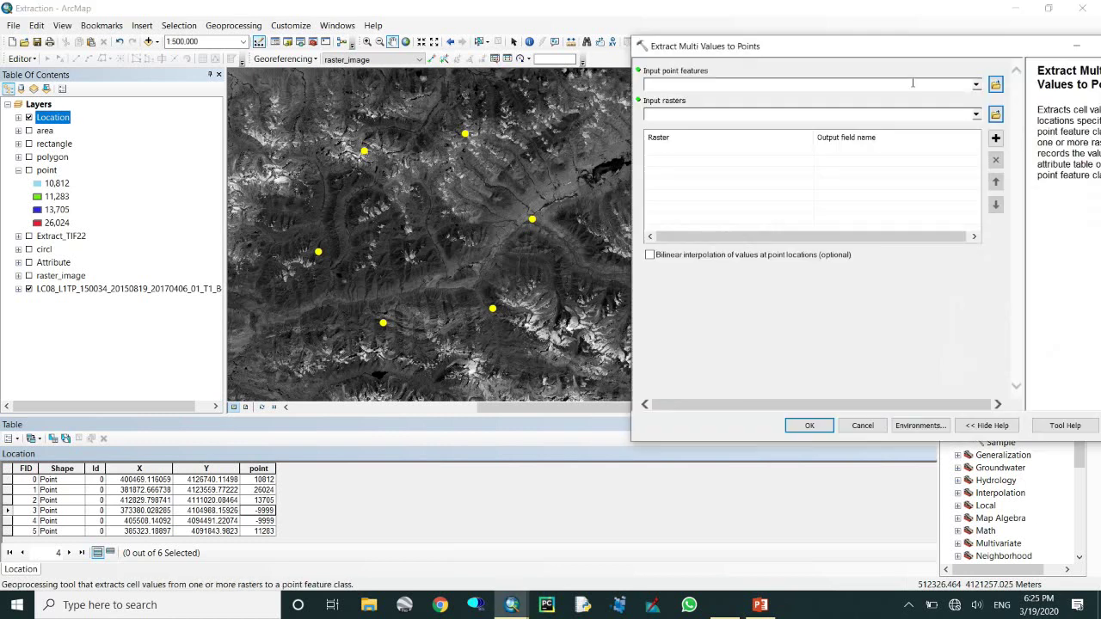
click(977, 114)
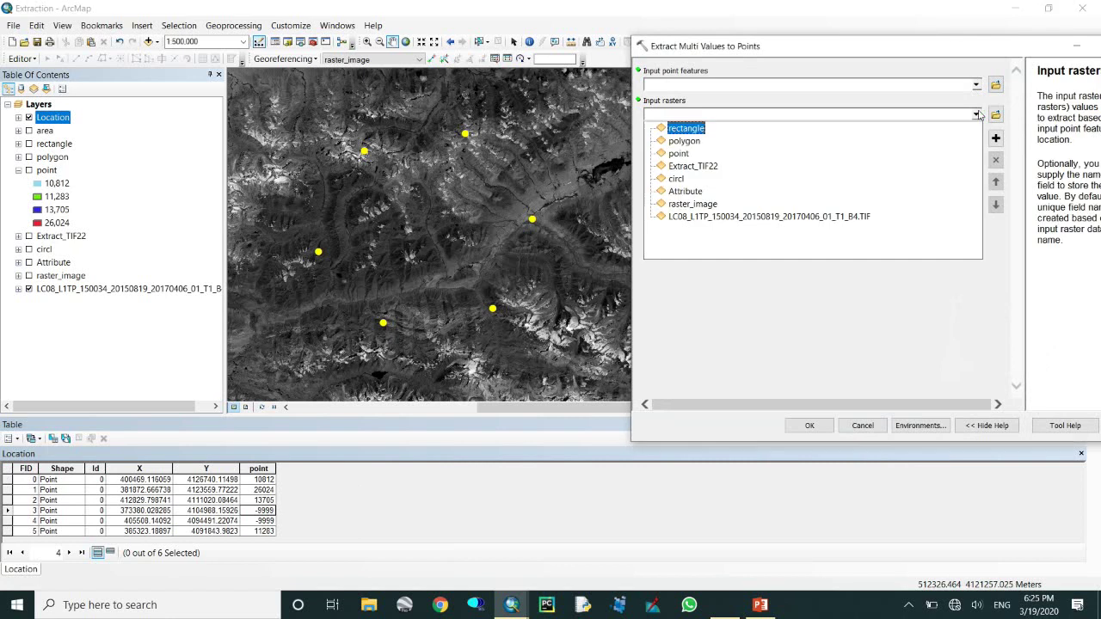
click(1043, 53)
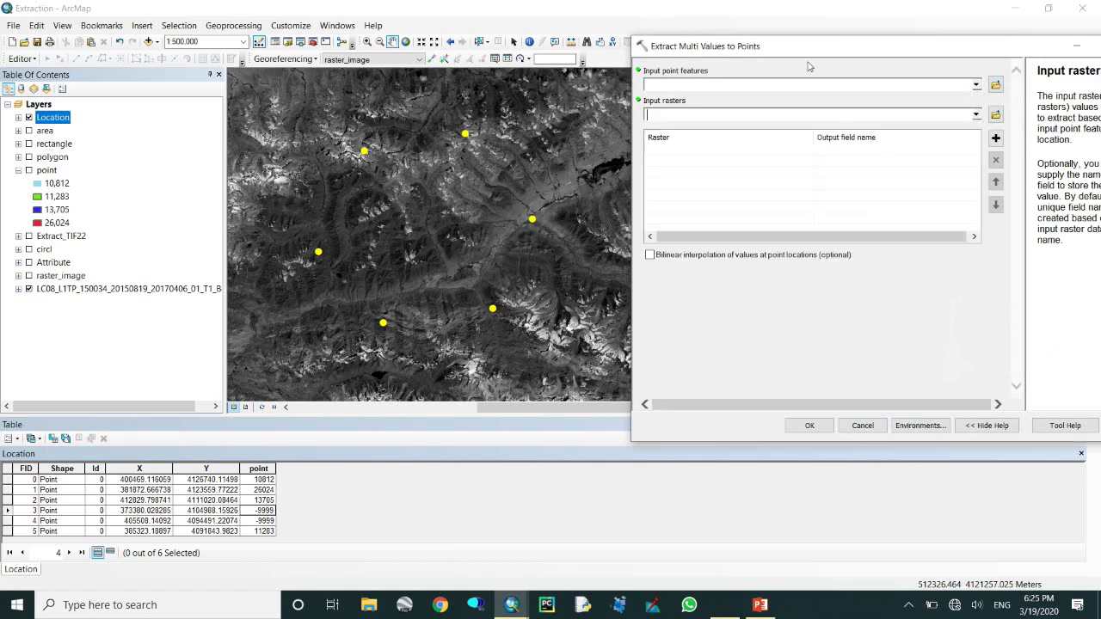
drag(866, 53, 527, 50)
click(816, 45)
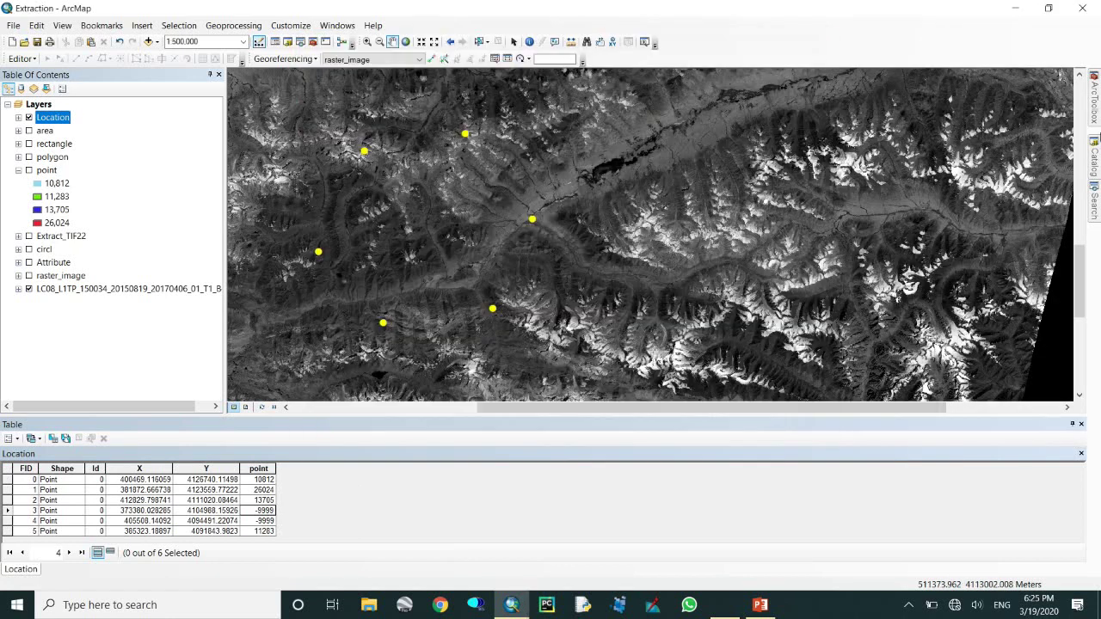
- Open the Extract Values to Points tool and set Location as the input point features and point as the input raster
click(1095, 120)
double_click(1035, 430)
click(559, 45)
drag(559, 46, 811, 31)
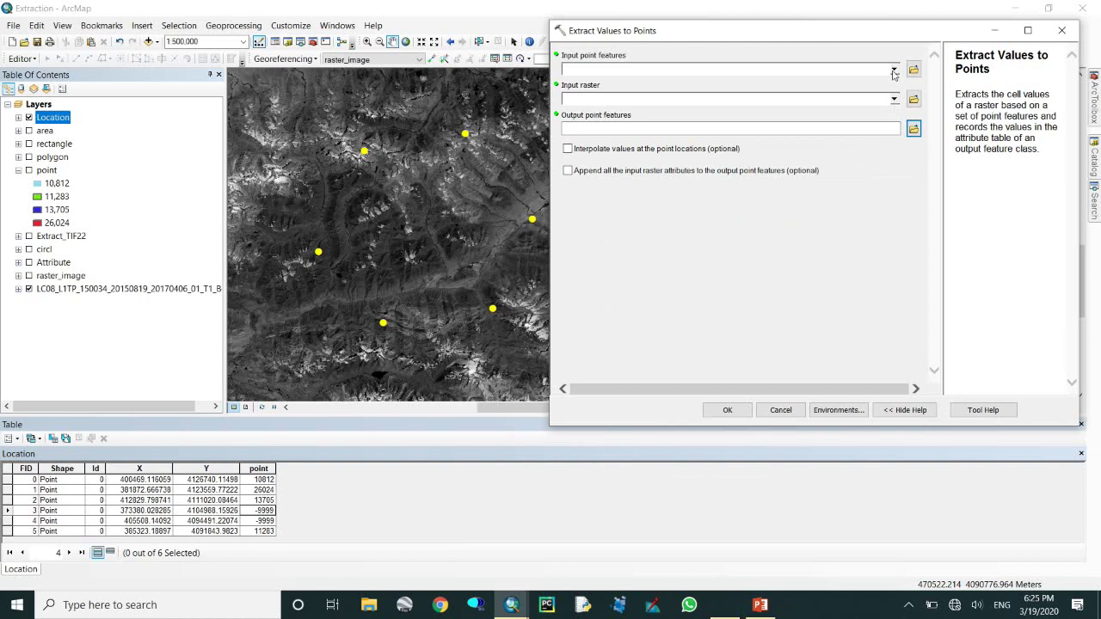
click(893, 72)
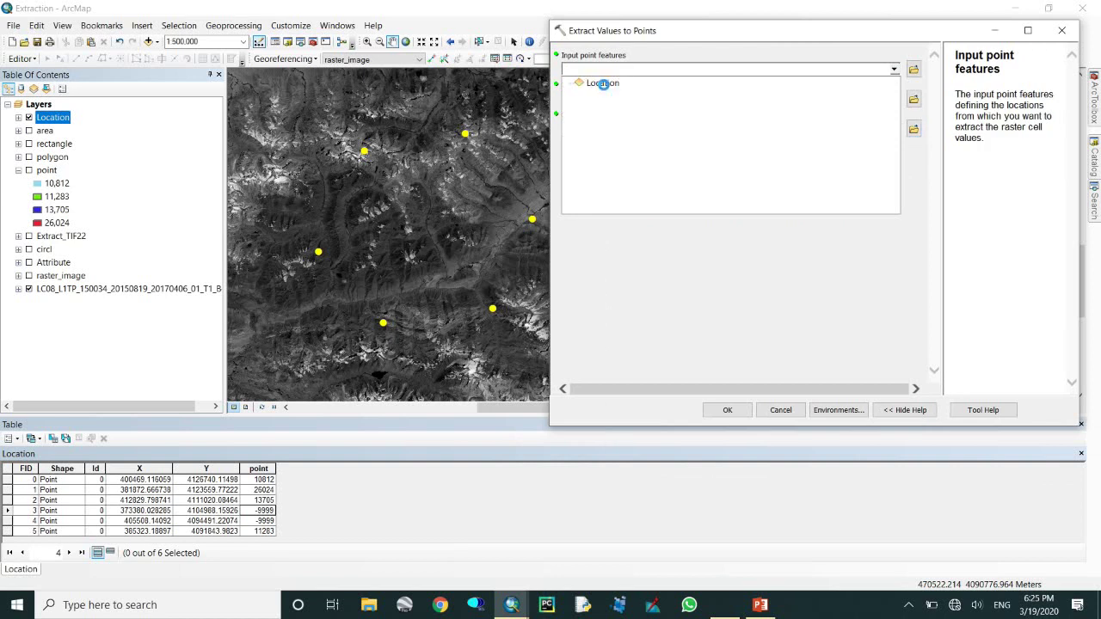
click(605, 82)
click(893, 99)
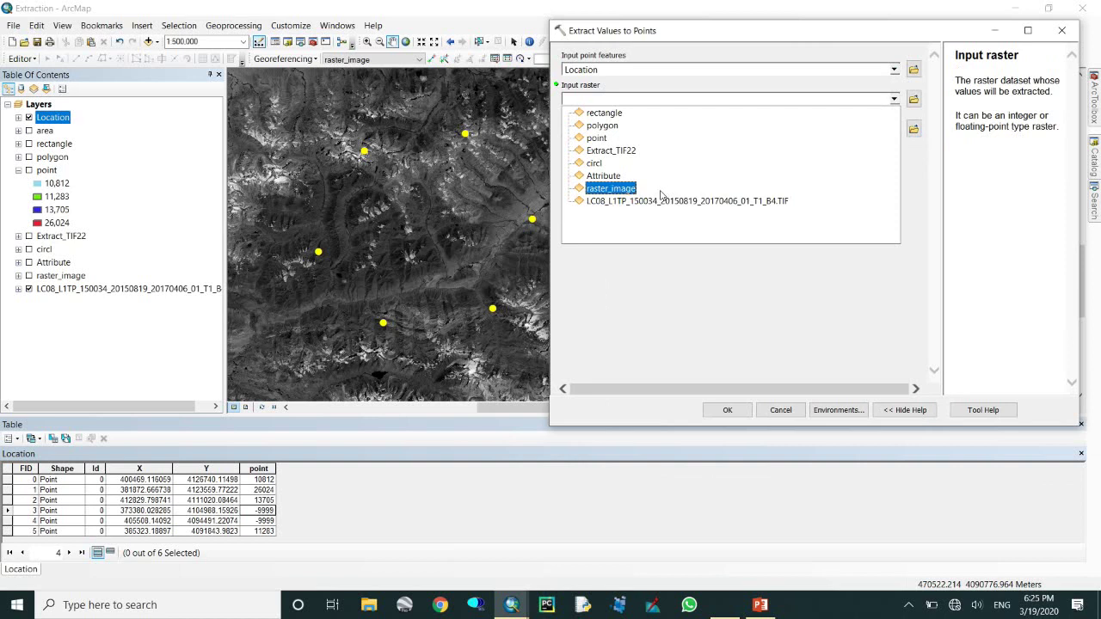
click(597, 138)
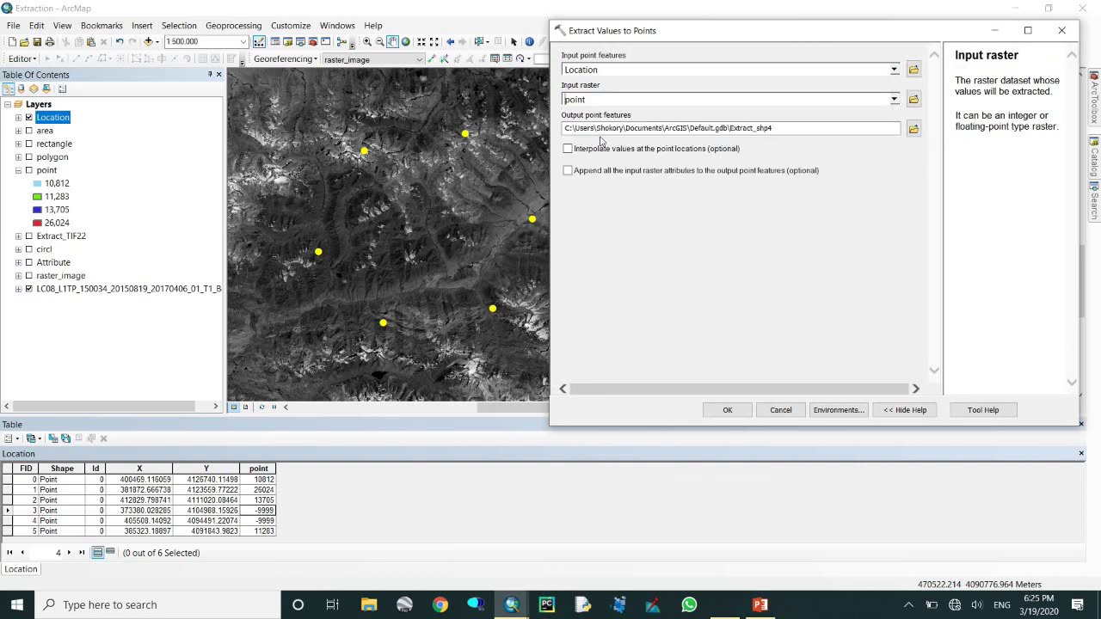
- Set the output point features to newlocation in the Extrac folder
click(915, 128)
click(846, 257)
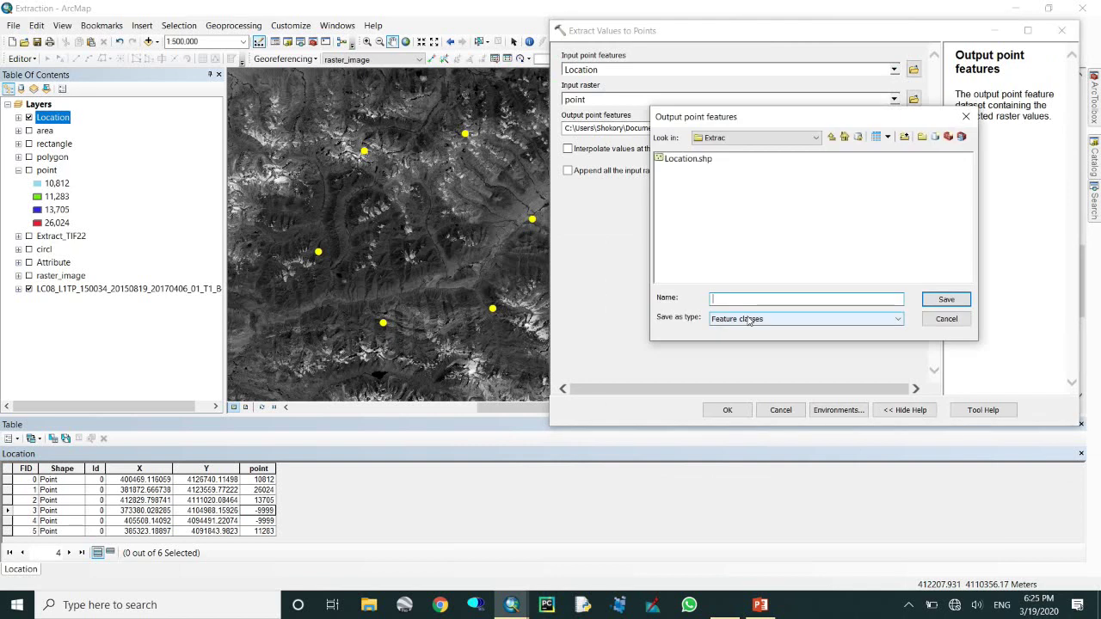
text(newlocation)
key(Return)
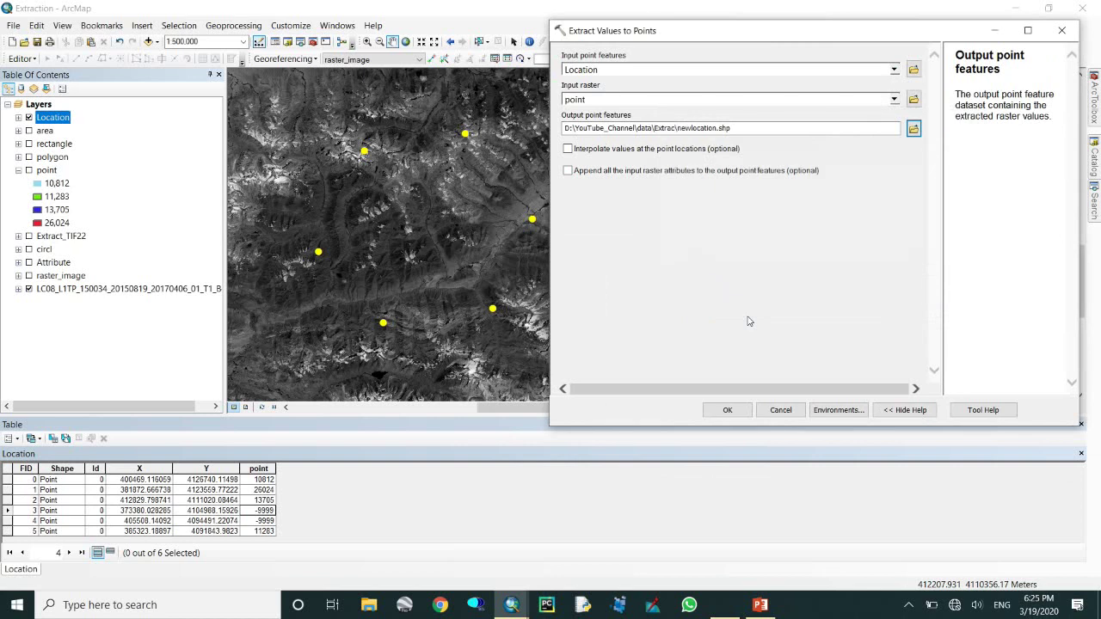
- Try running Extract Values to Points with value interpolation and appending of all input raster attributes enabled
click(748, 321)
click(617, 150)
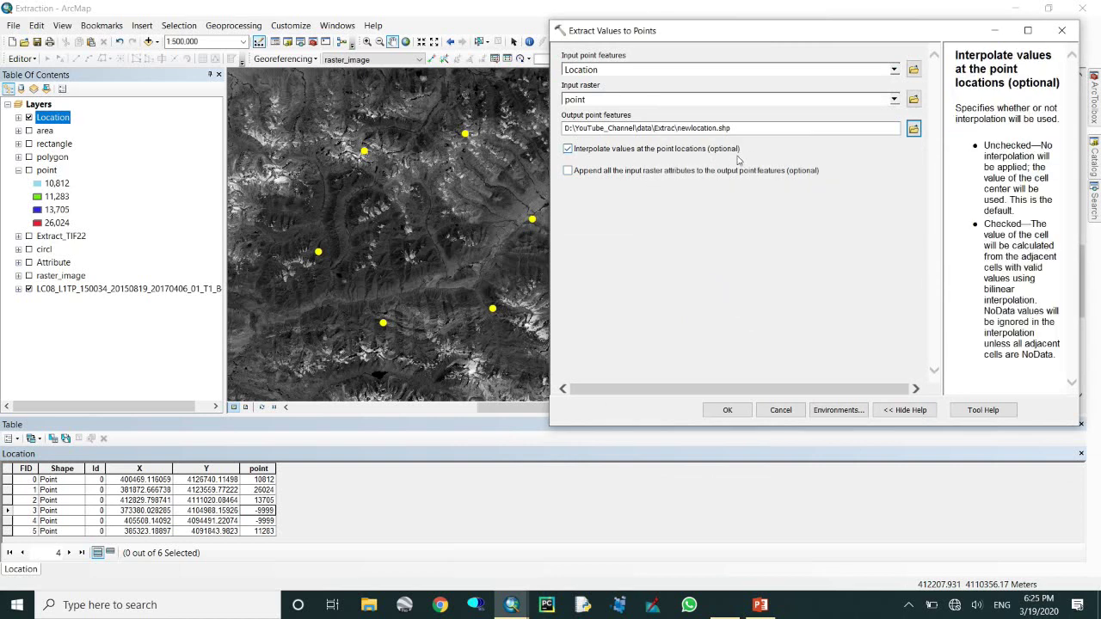
click(642, 178)
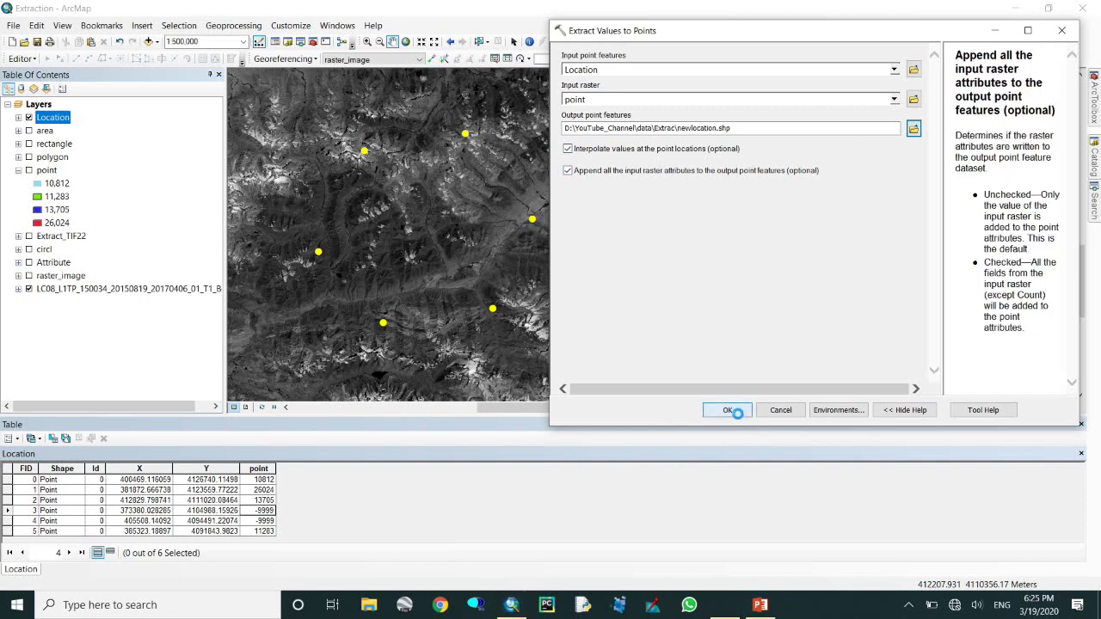
click(730, 411)
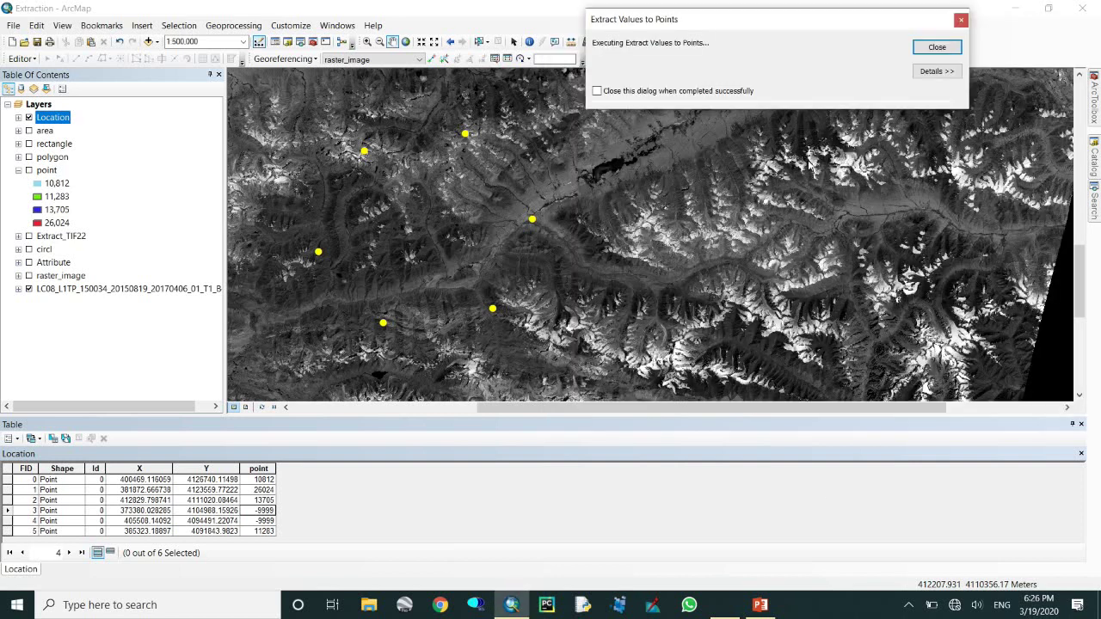
click(937, 48)
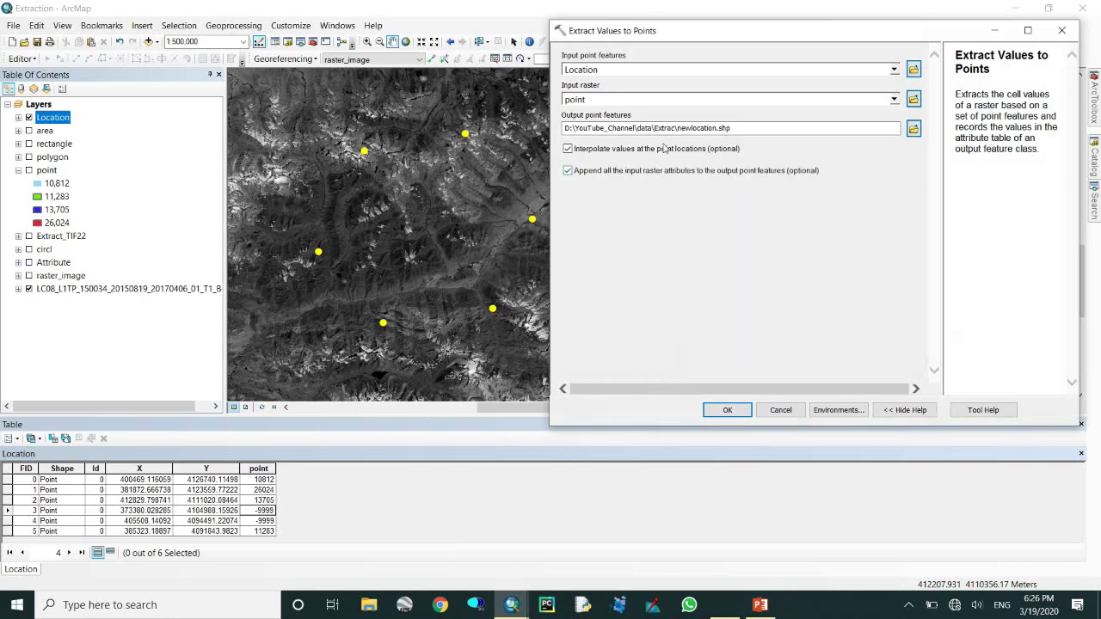
- Turn off the interpolation and attribute-append options, try running Extract Values to Points again and close the tool
click(665, 148)
click(841, 261)
click(637, 169)
click(615, 148)
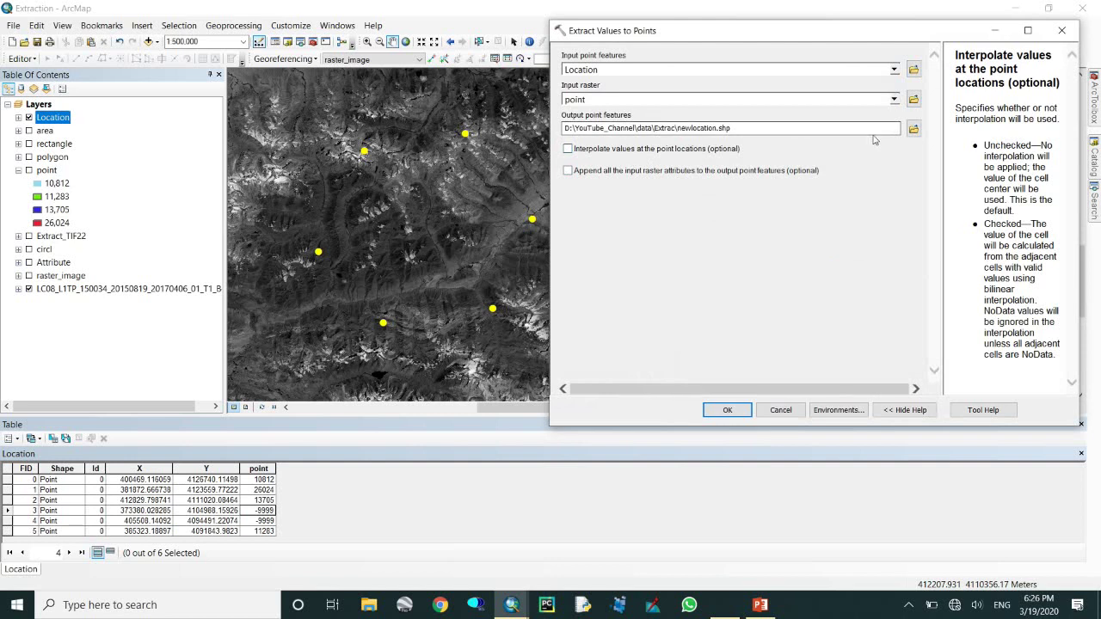
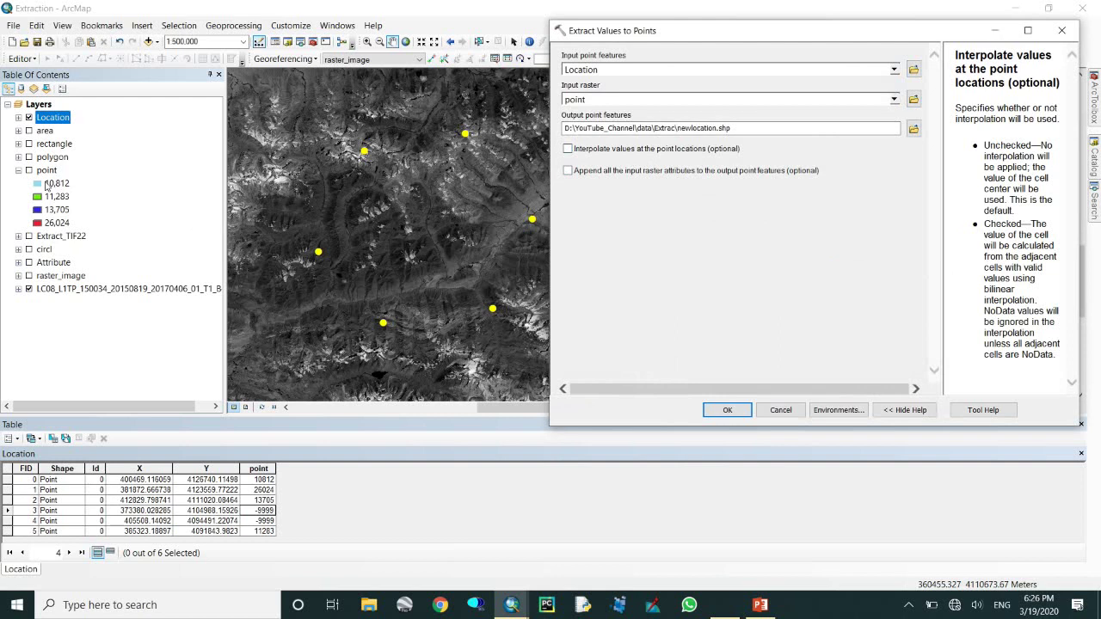
click(47, 170)
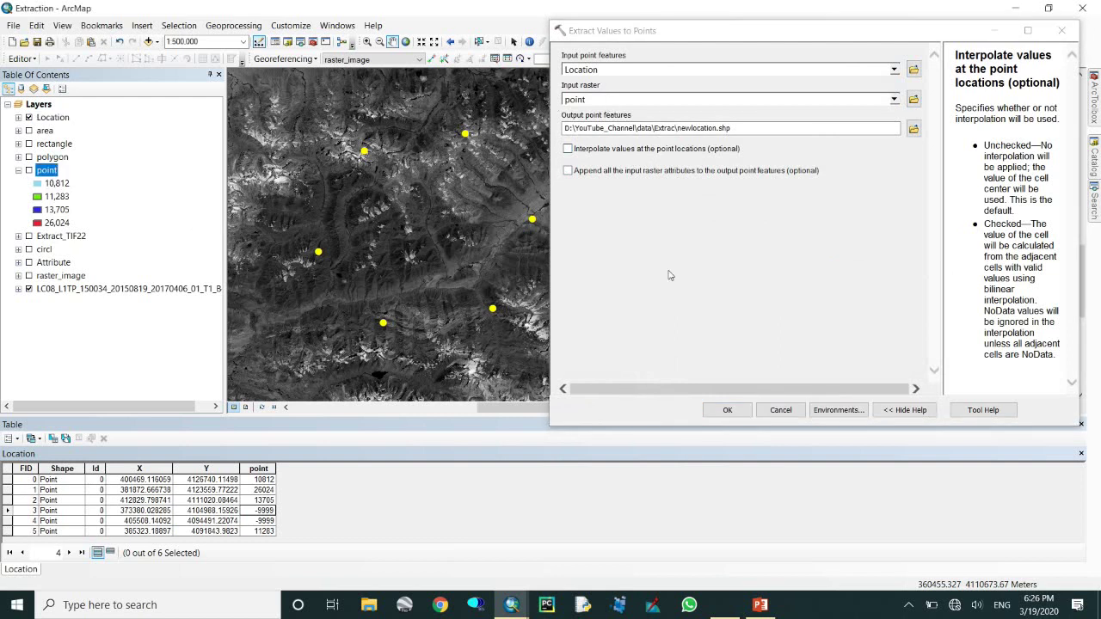
click(738, 413)
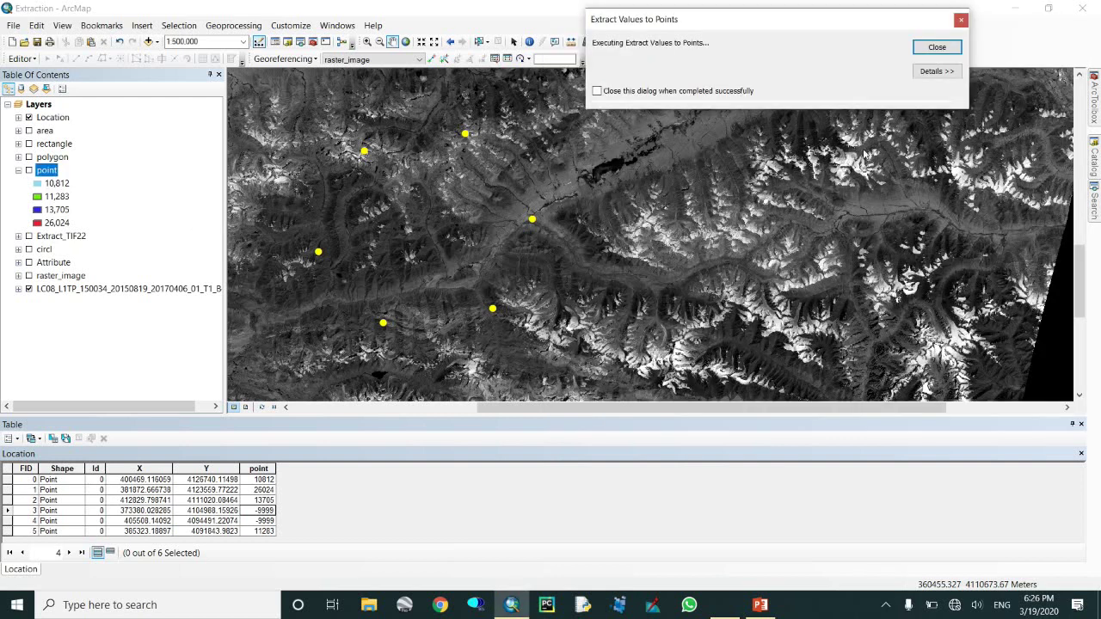
click(932, 47)
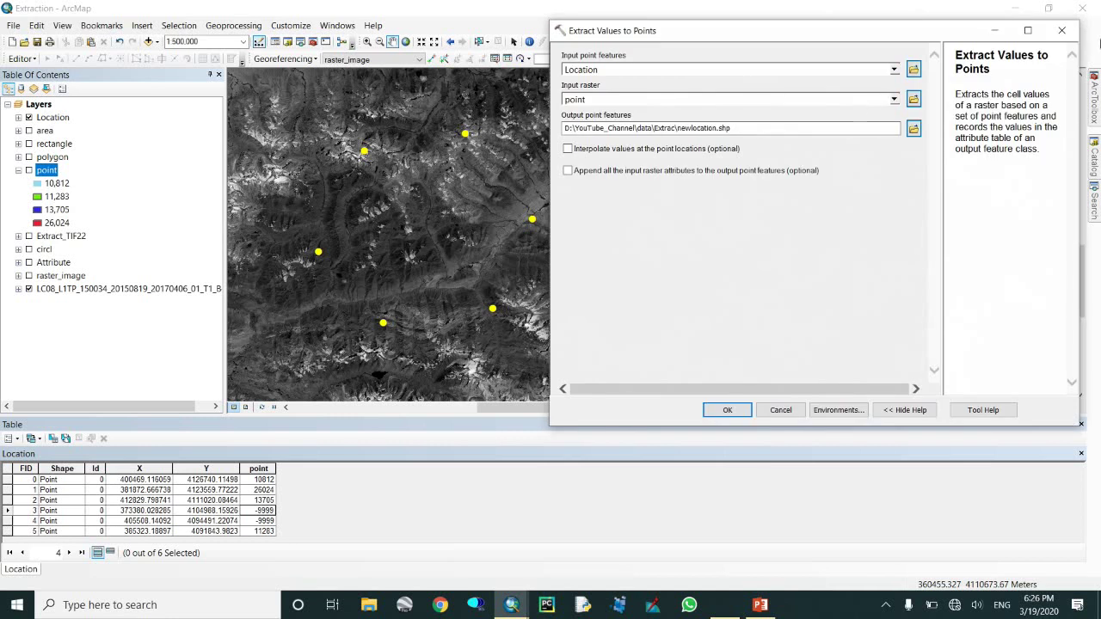
click(1061, 30)
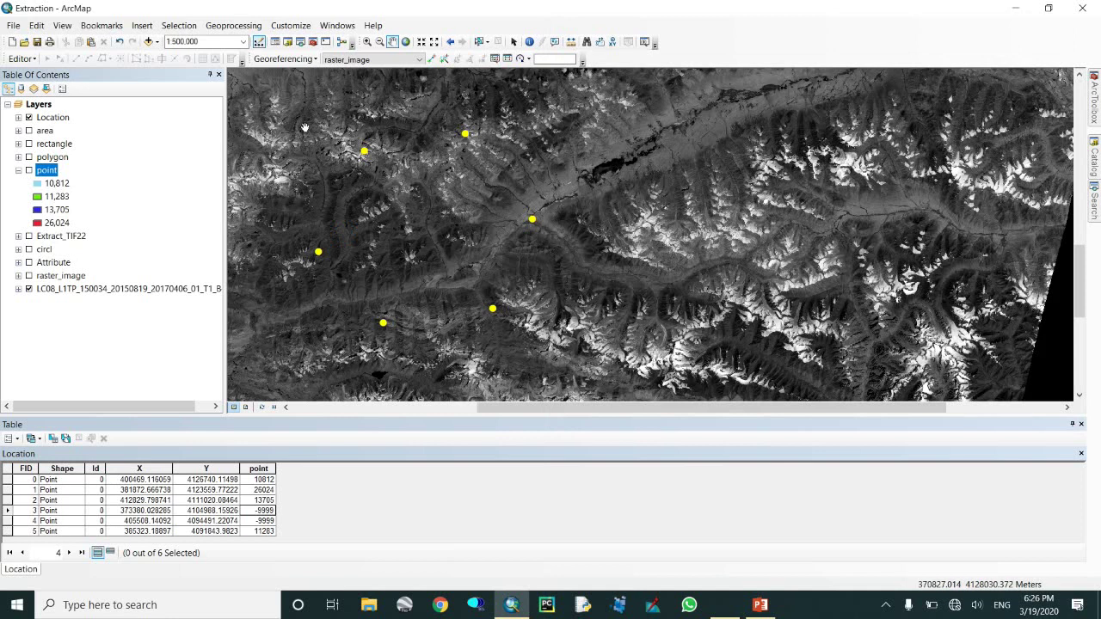
- Close ArcMap, refresh the desktop and relaunch ArcMap
click(1094, 7)
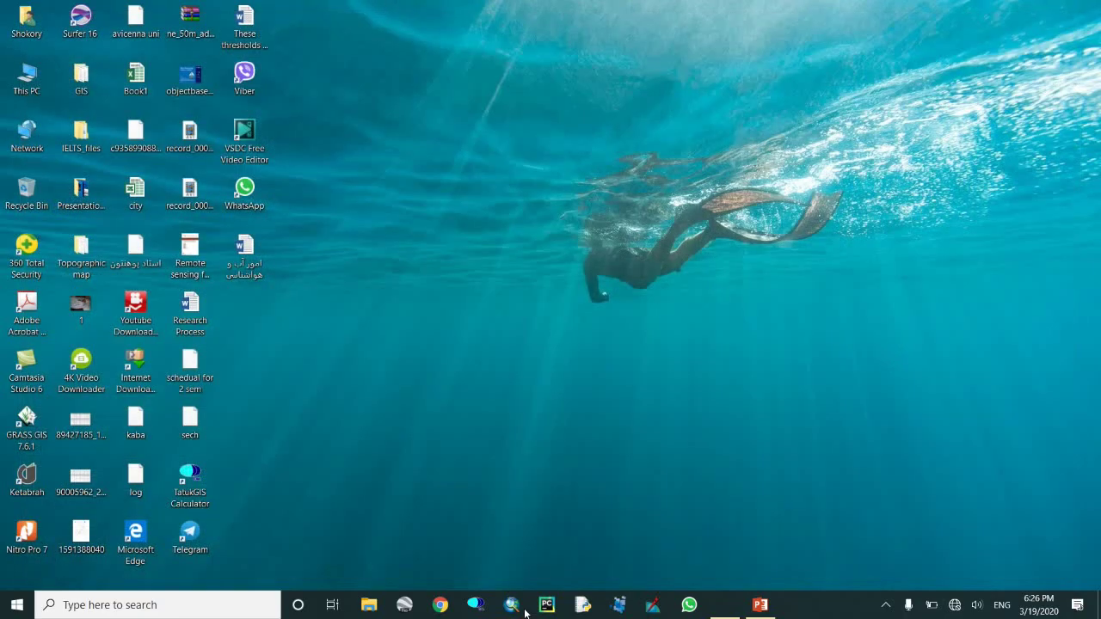
click(519, 612)
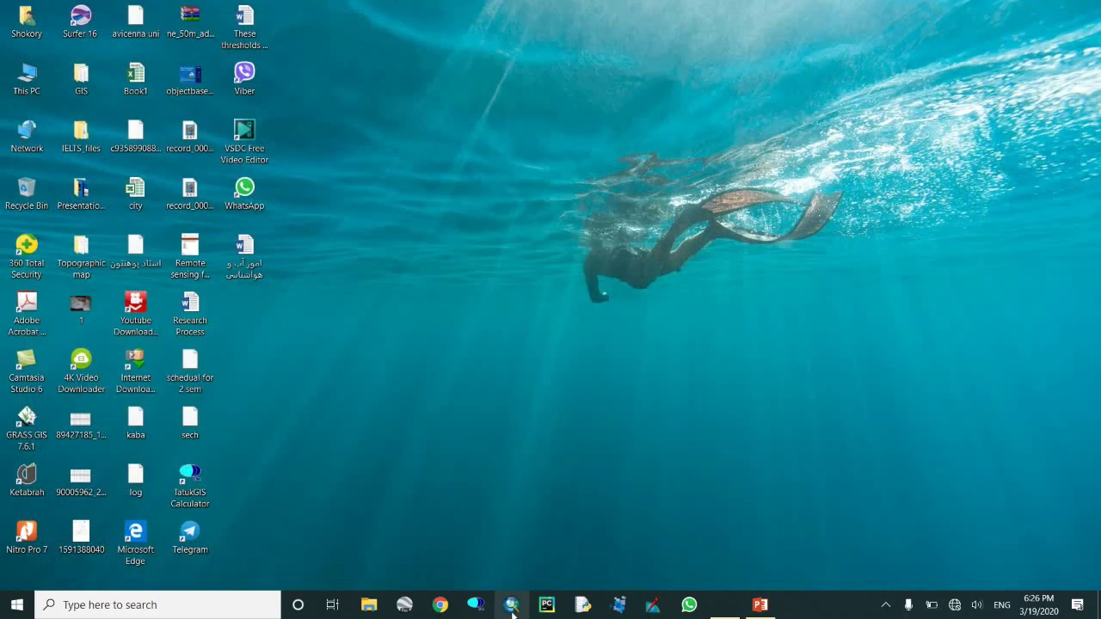
right_click(571, 316)
click(499, 365)
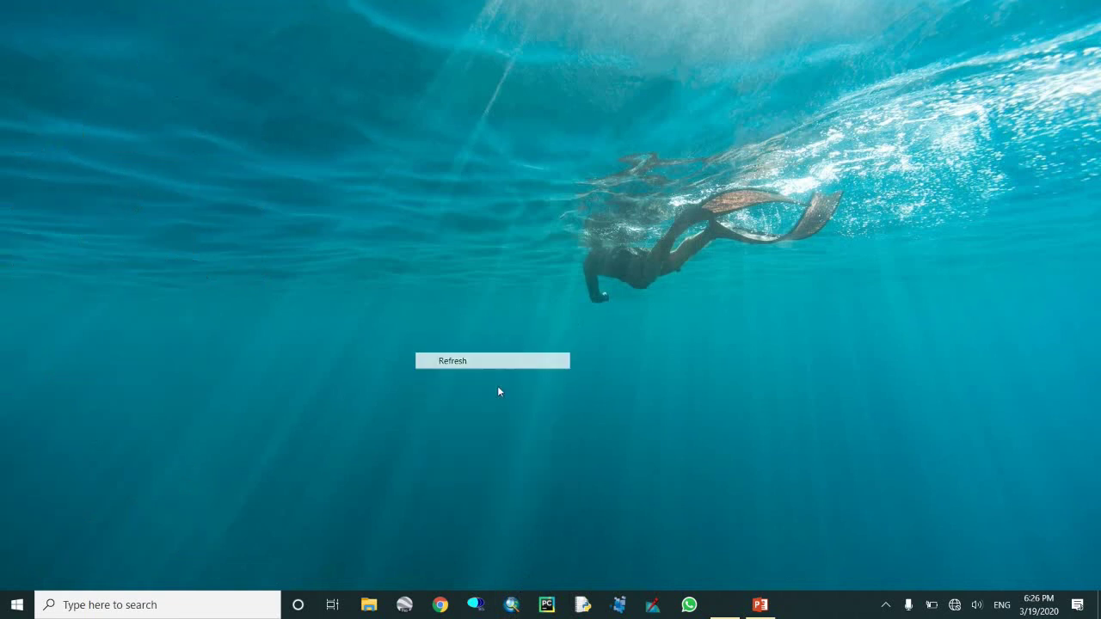
click(511, 605)
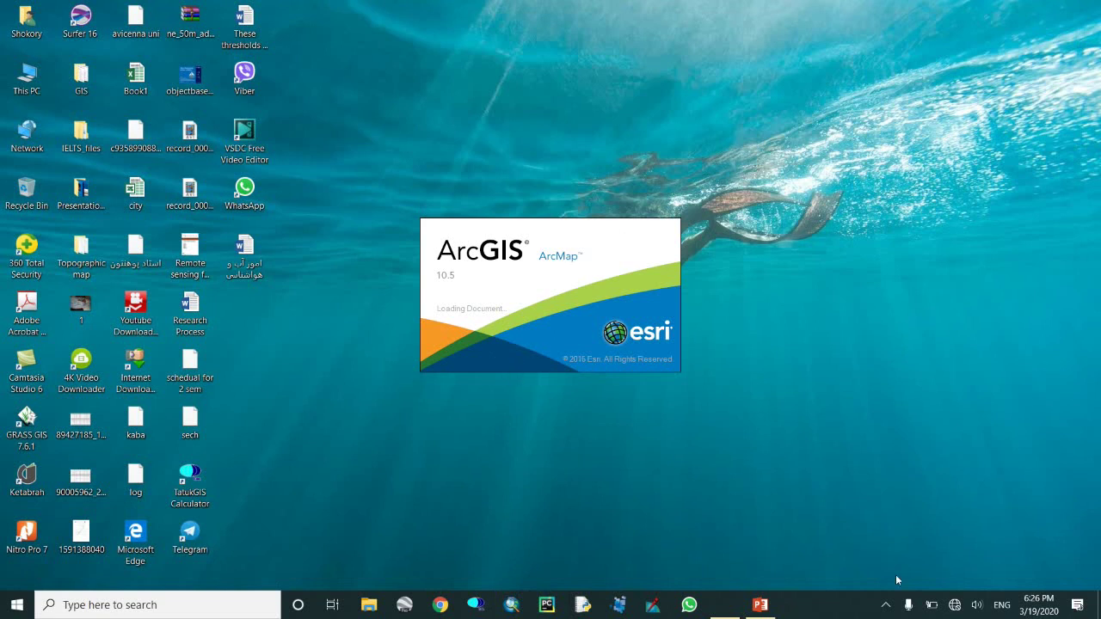
click(886, 605)
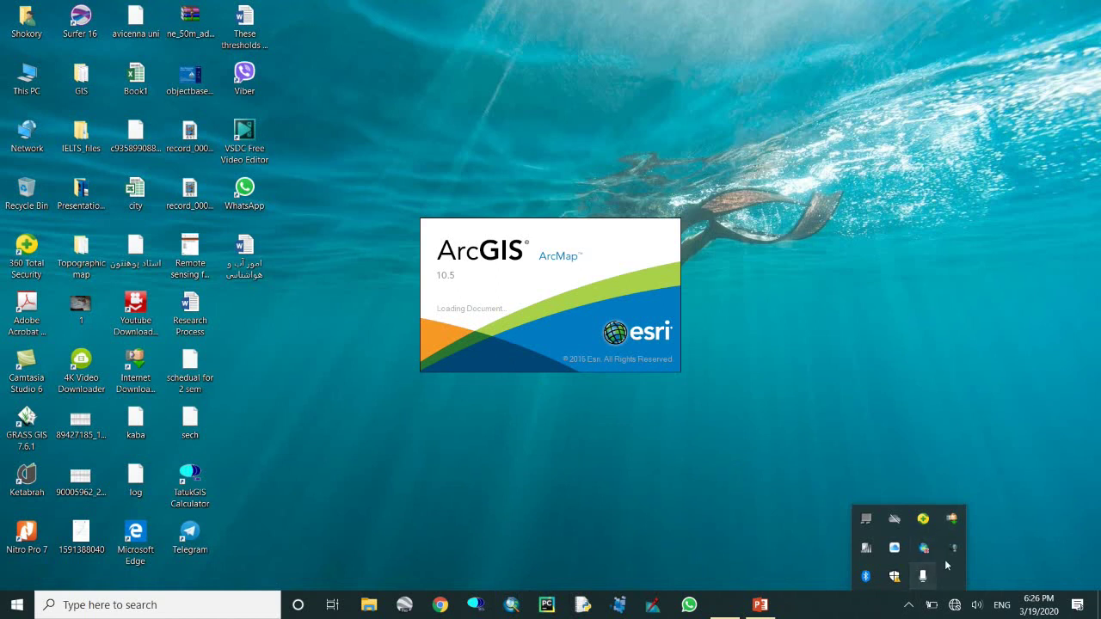
right_click(954, 548)
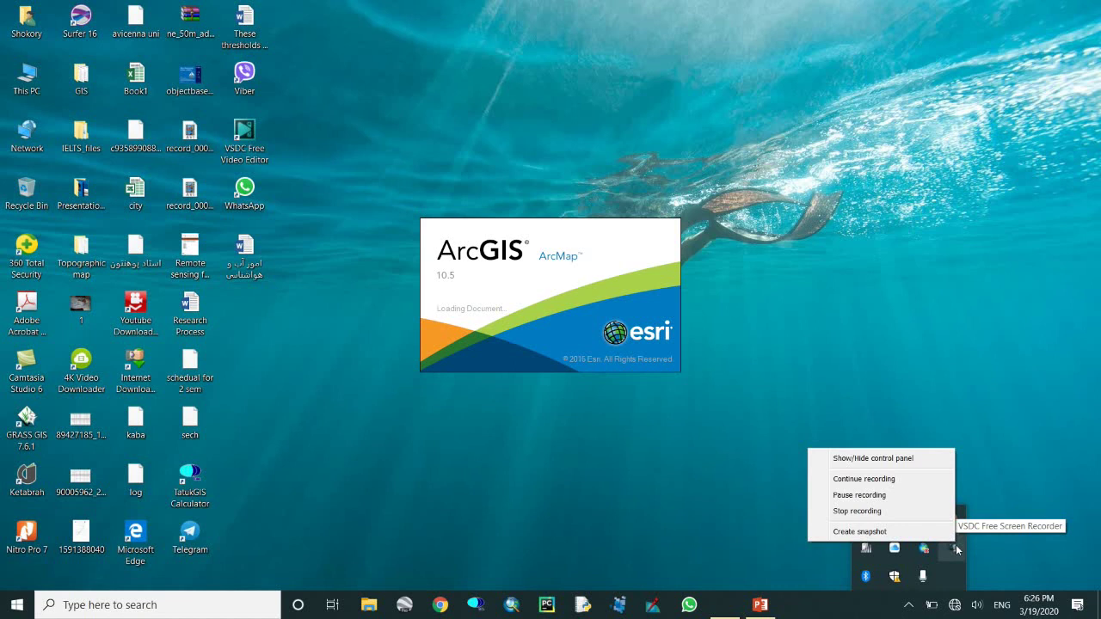
click(722, 520)
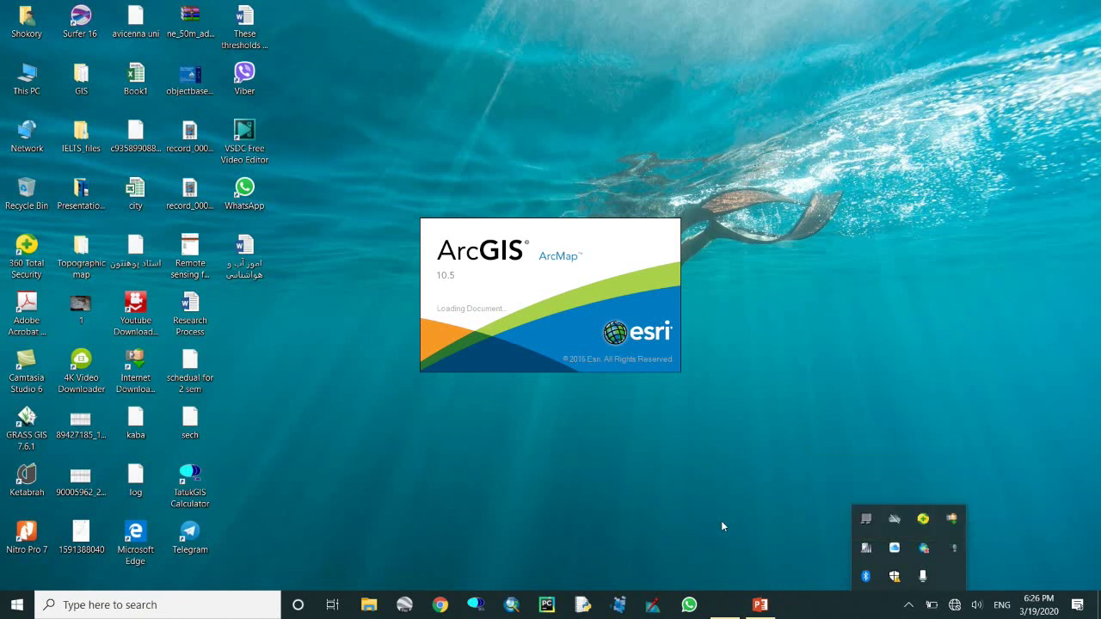
click(908, 605)
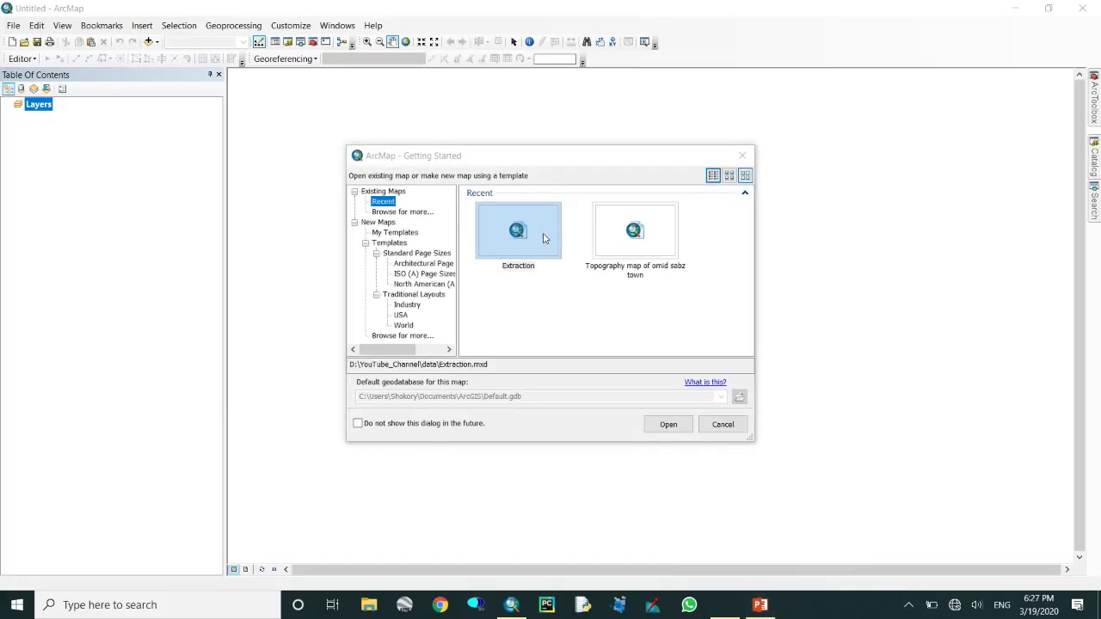
- Reopen the recent Extraction map document and open the Extract Values to Points tool from the Spatial Analyst Extraction toolset
click(542, 239)
click(667, 422)
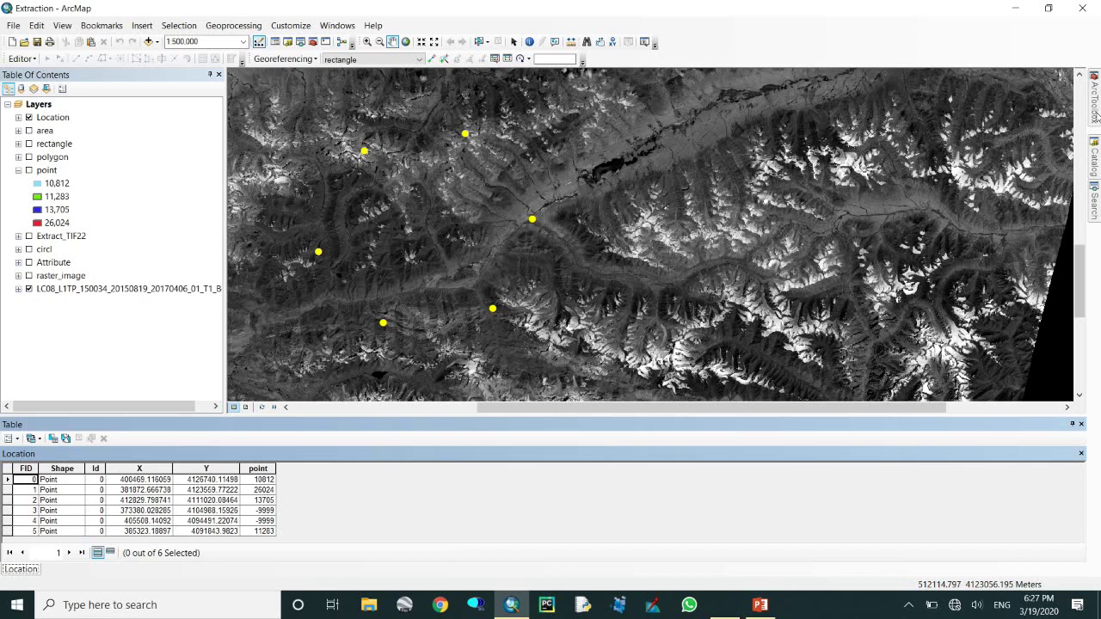
click(1096, 117)
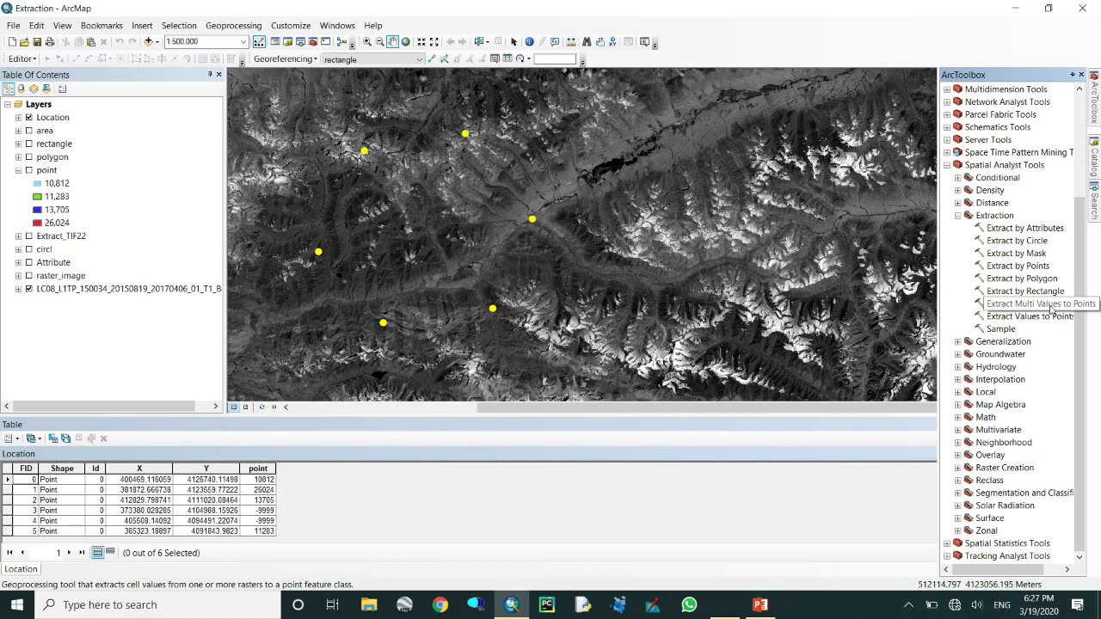
click(1051, 306)
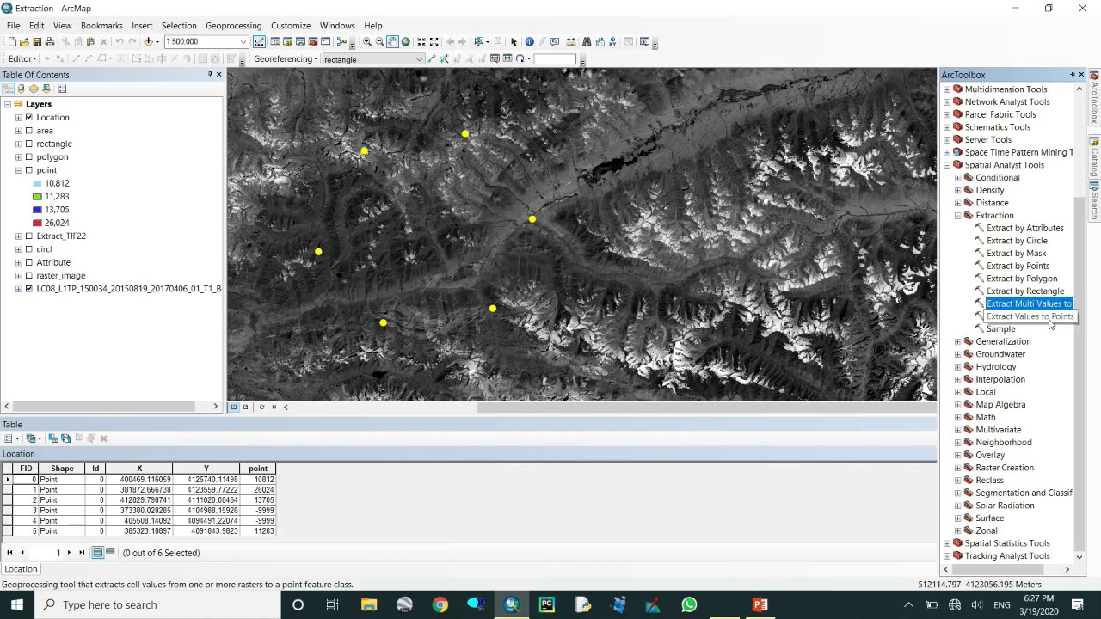
click(1049, 322)
click(1046, 324)
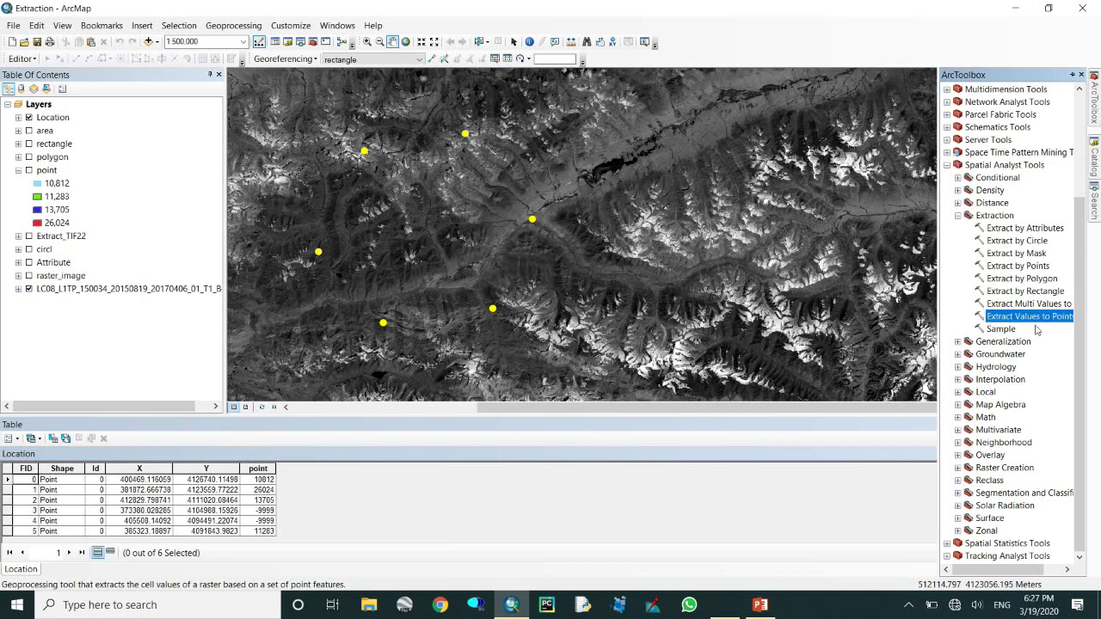
click(1038, 306)
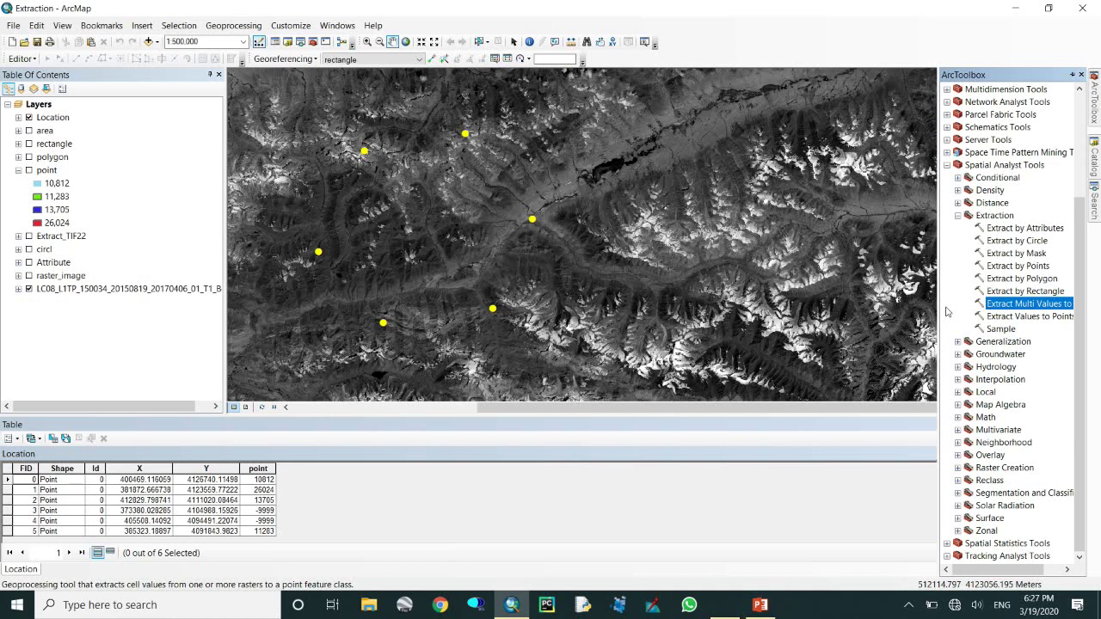
double_click(1025, 316)
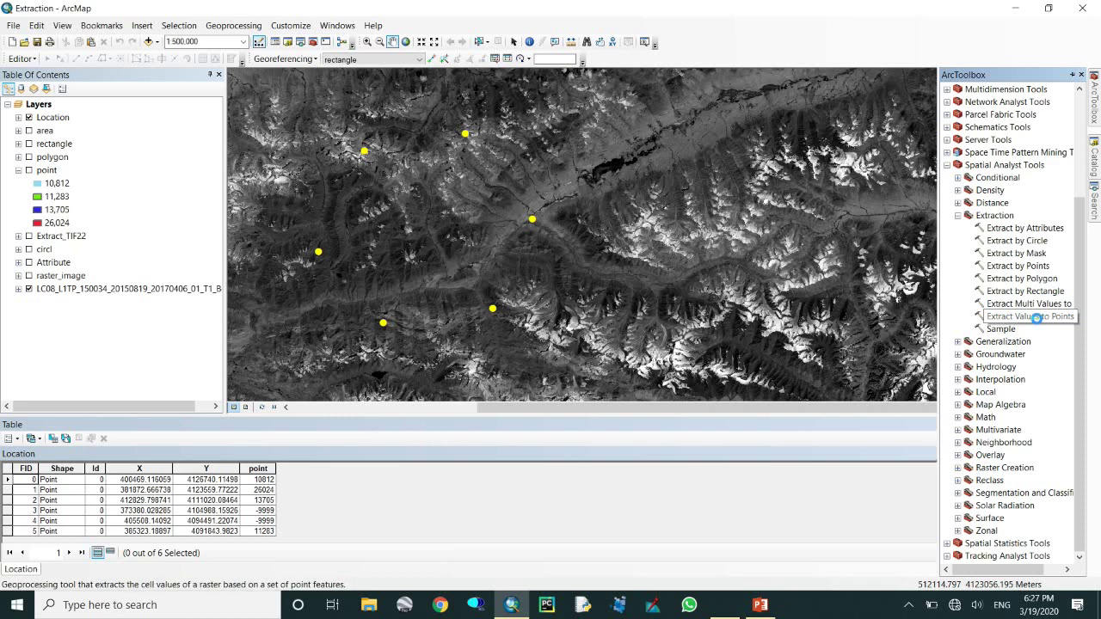
- Run Extract Values to Points with Location as input point features, point as input raster and the default output Extract_shp4
click(894, 69)
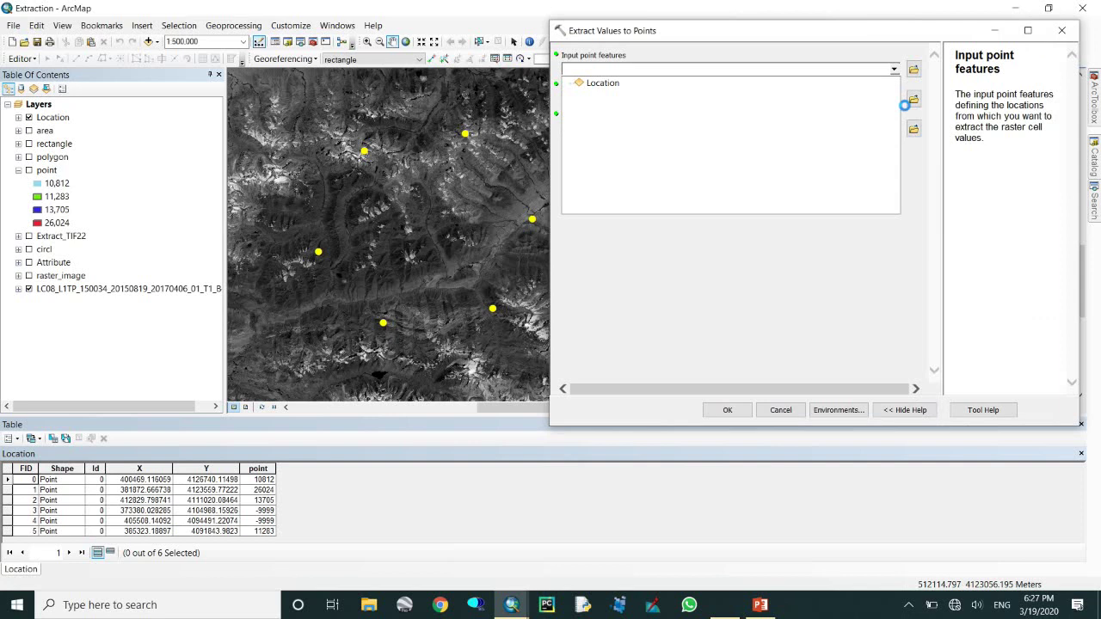
click(615, 90)
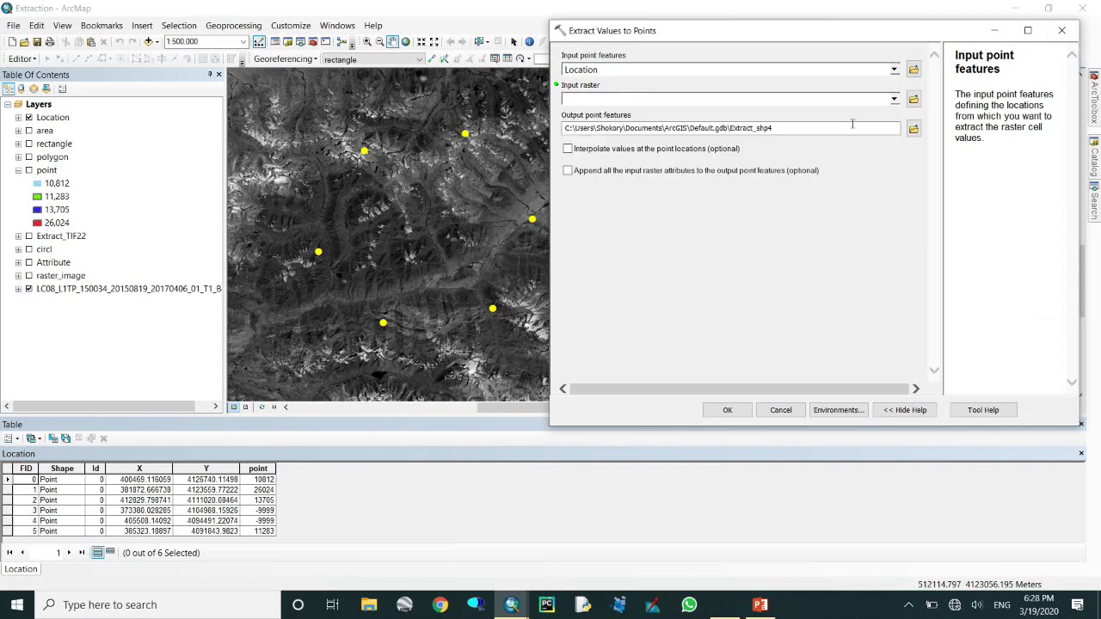
click(894, 100)
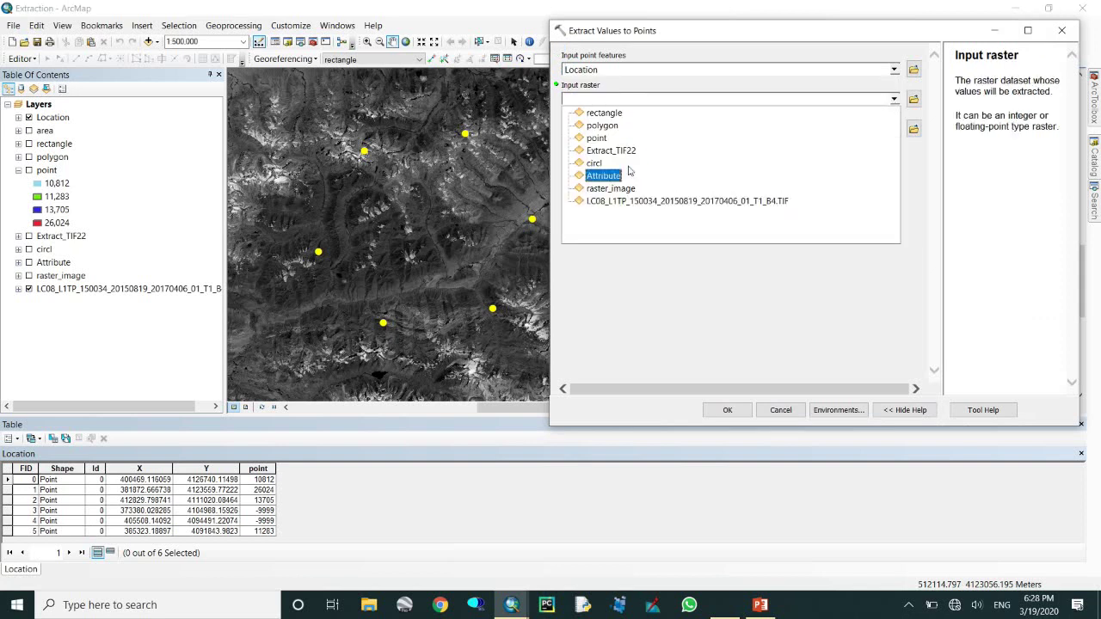
click(602, 138)
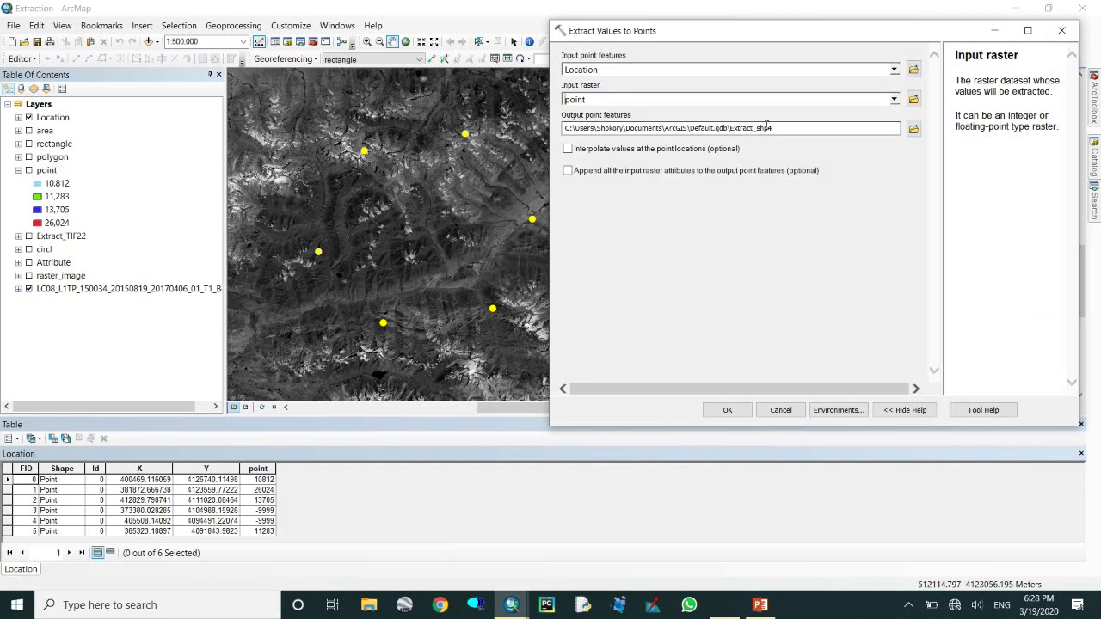
click(728, 410)
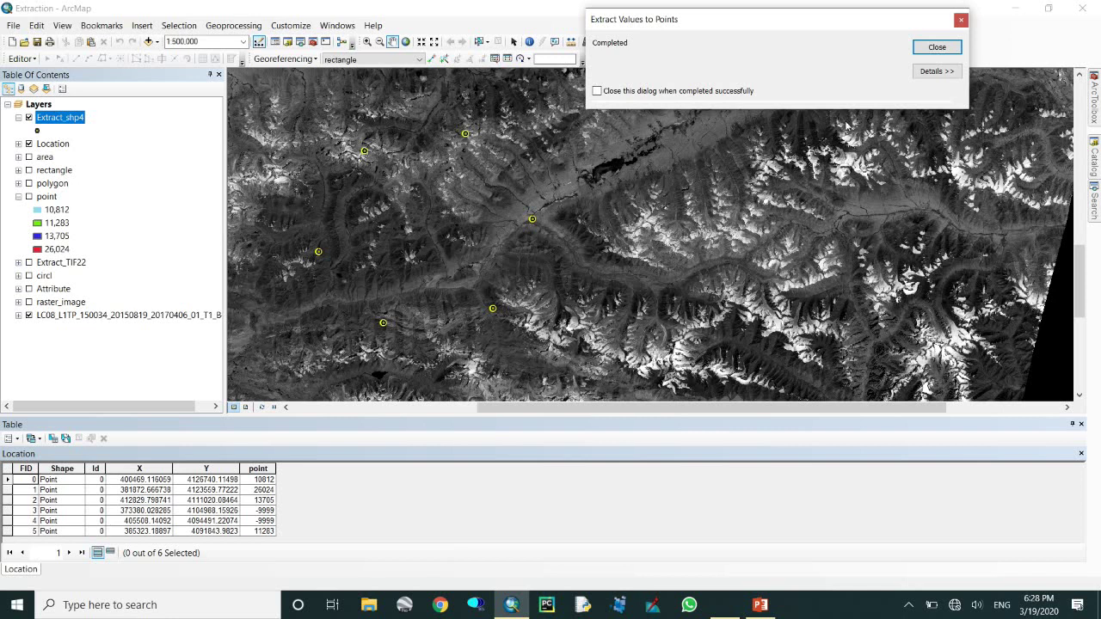
click(935, 48)
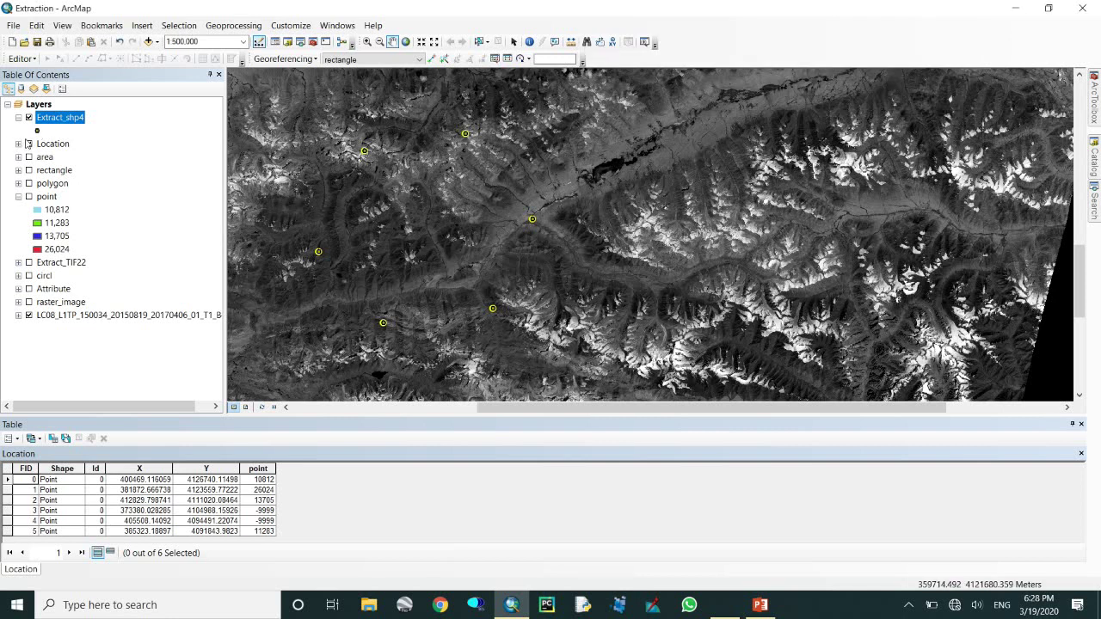
- Hide the Location layer and change the Extract_shp4 point symbol to Circle 2
click(28, 144)
click(37, 129)
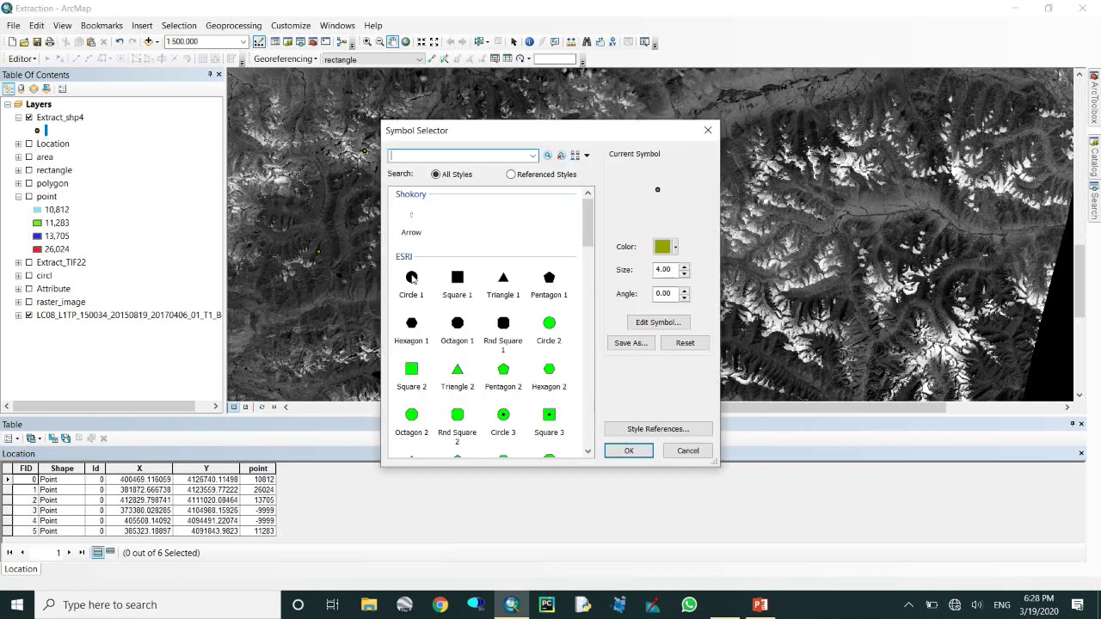
click(549, 325)
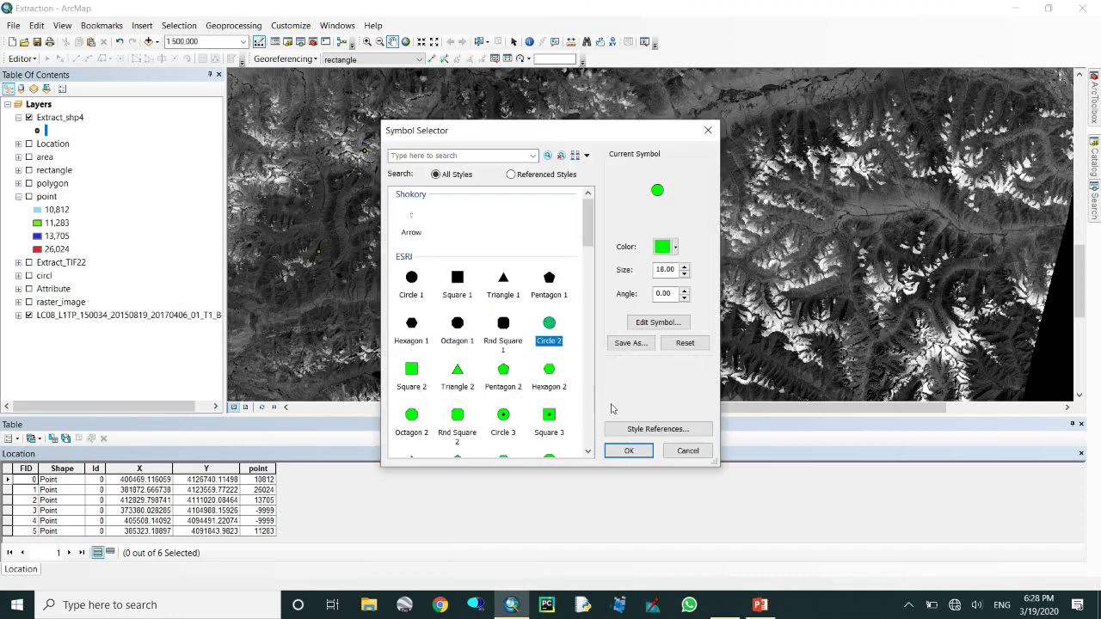
click(629, 451)
- Open the Extract_shp4 attribute table and compare its point and RASTERVALU fields
right_click(60, 117)
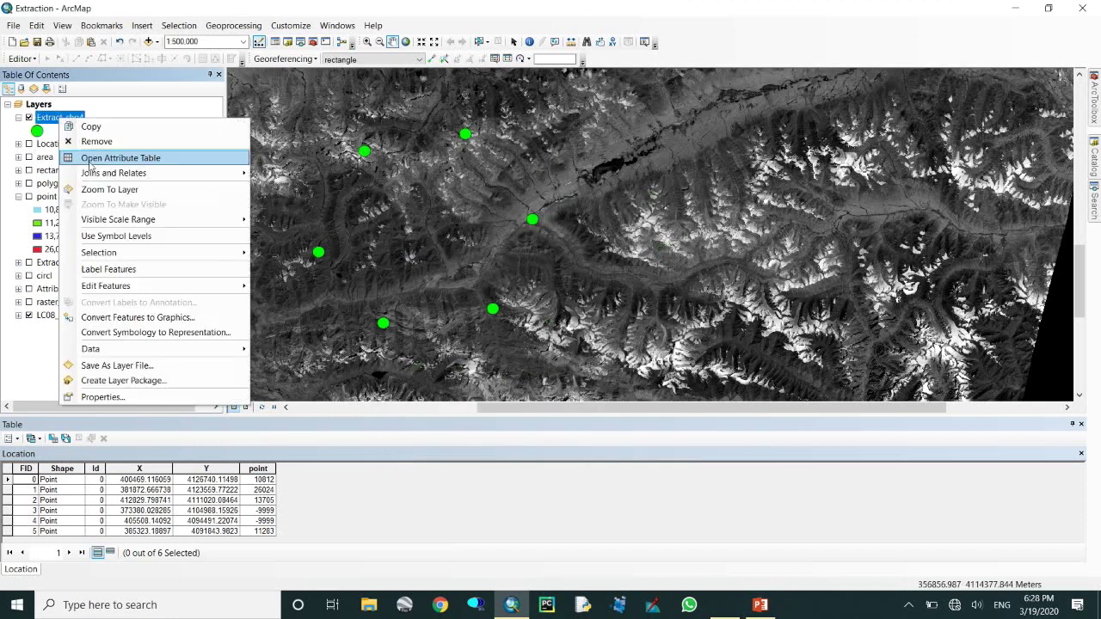
click(93, 158)
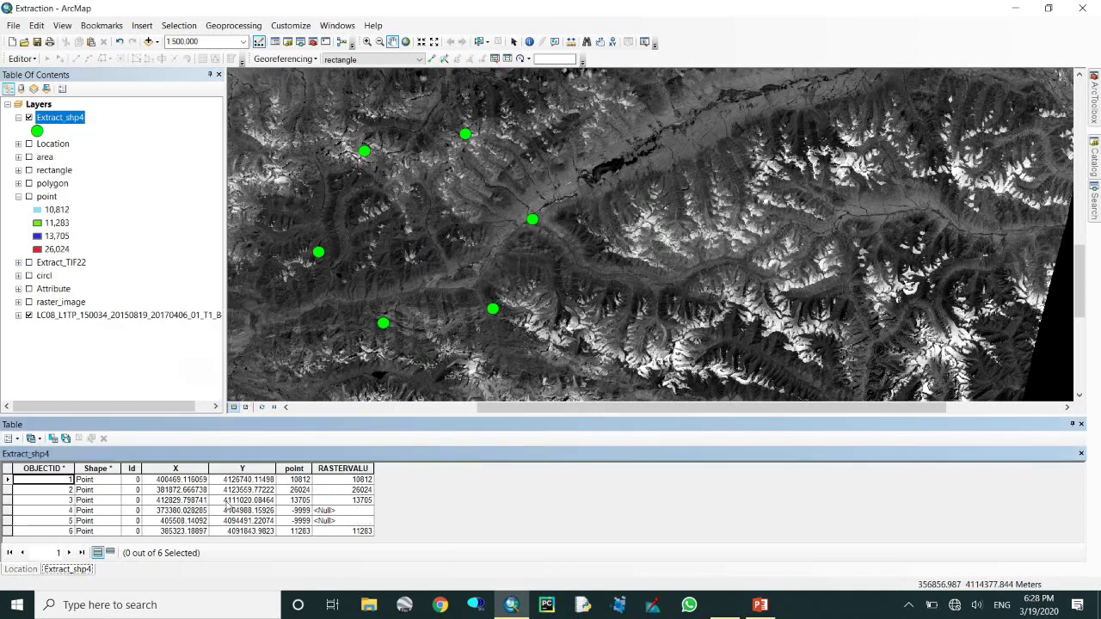
click(301, 480)
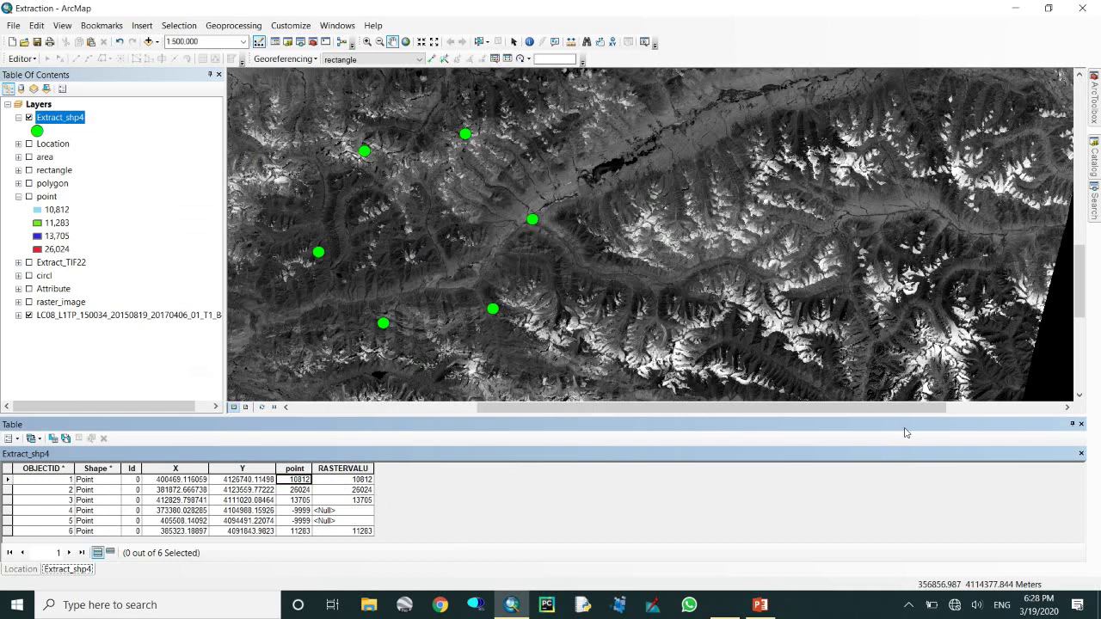
- Close the attribute table and open the Sample tool from the Spatial Analyst Extraction toolset
click(1082, 425)
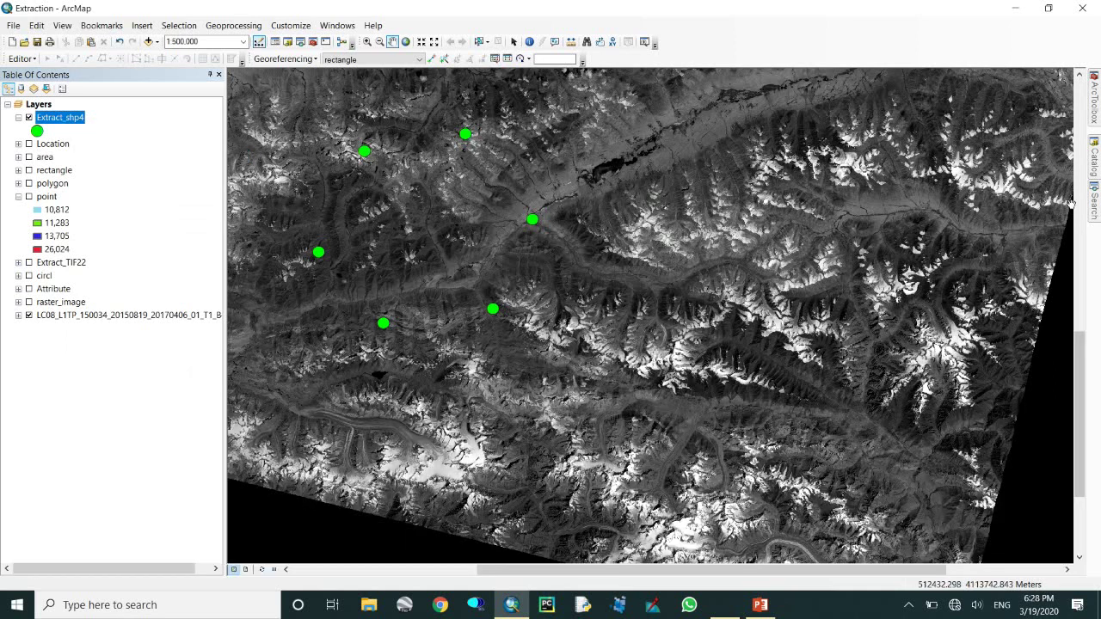
click(1097, 112)
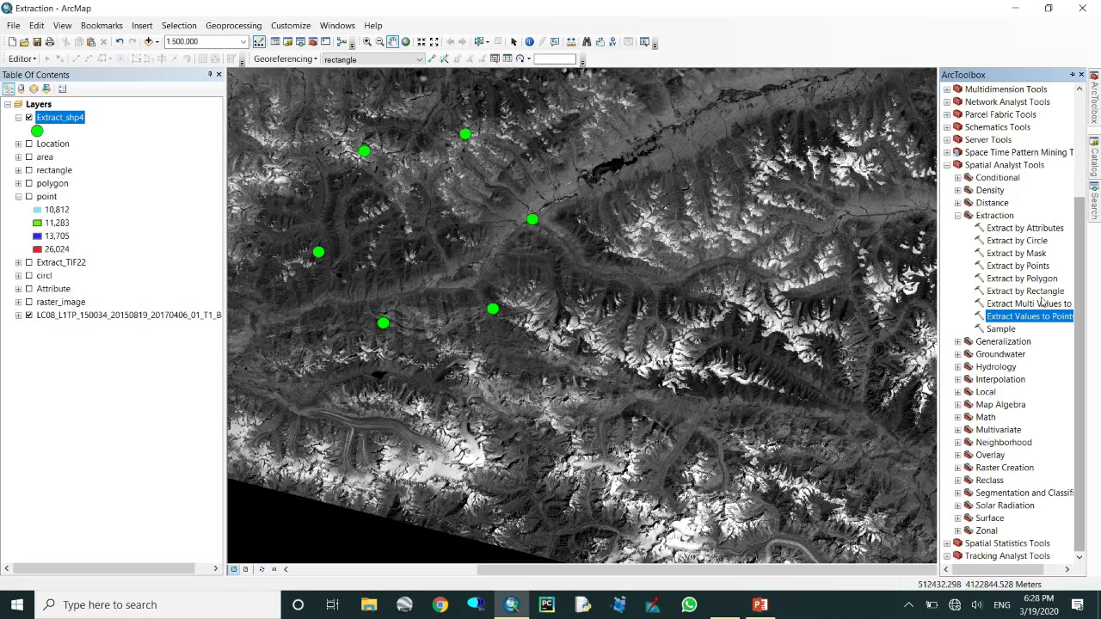
double_click(1000, 329)
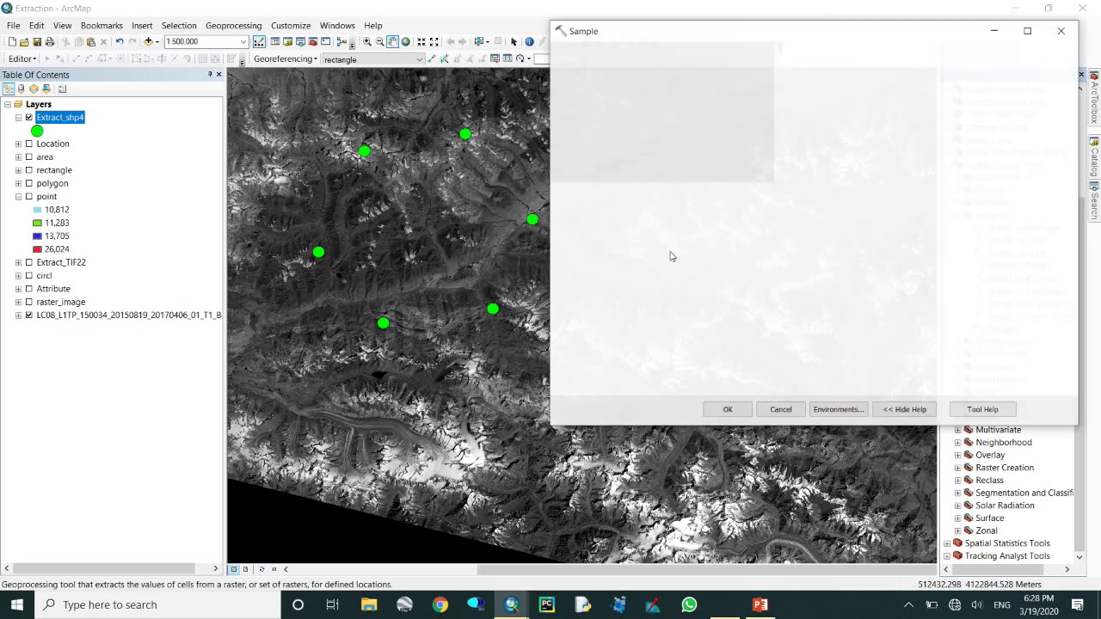
drag(725, 39, 689, 50)
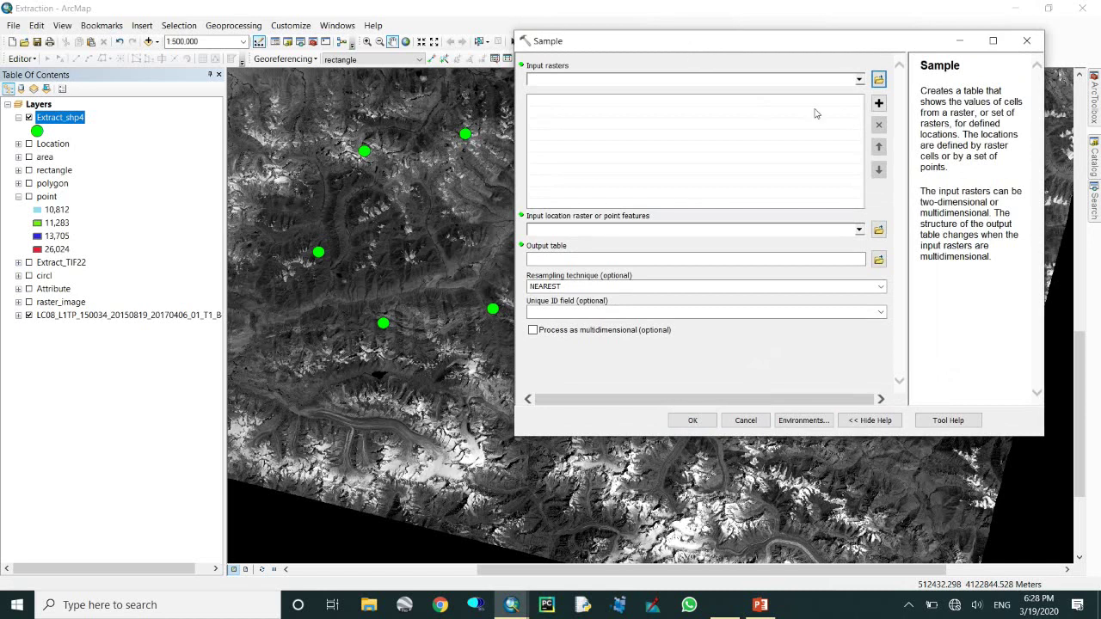
- Set the Sample input raster to LC08_L1TP_150034_20150819_20170406_01_T1_B4.TIF and the input point features to Location
click(858, 83)
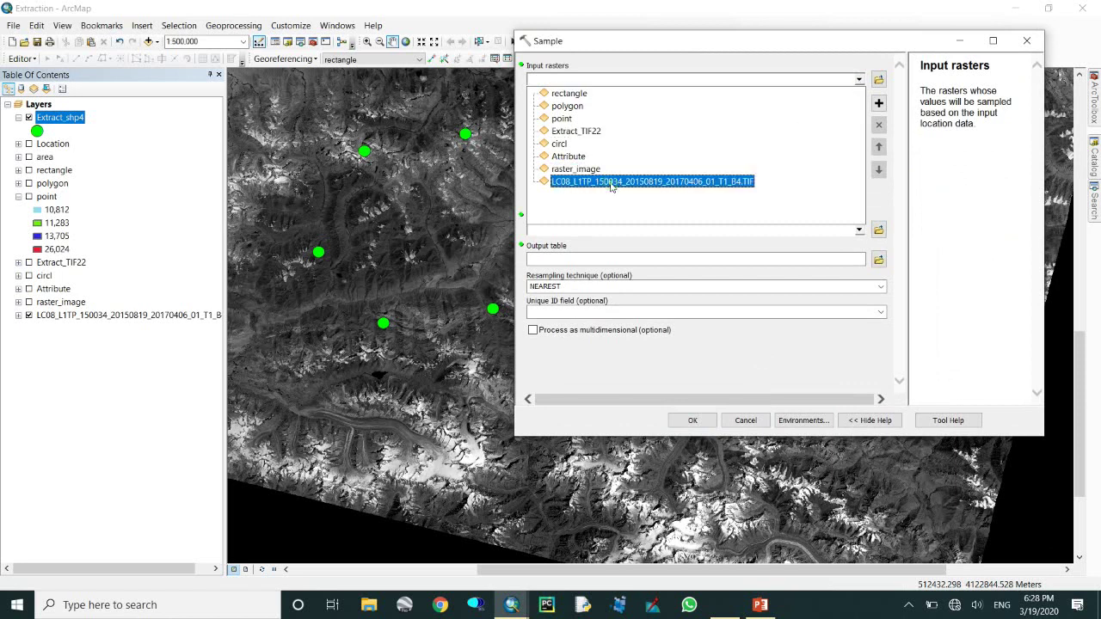
click(611, 183)
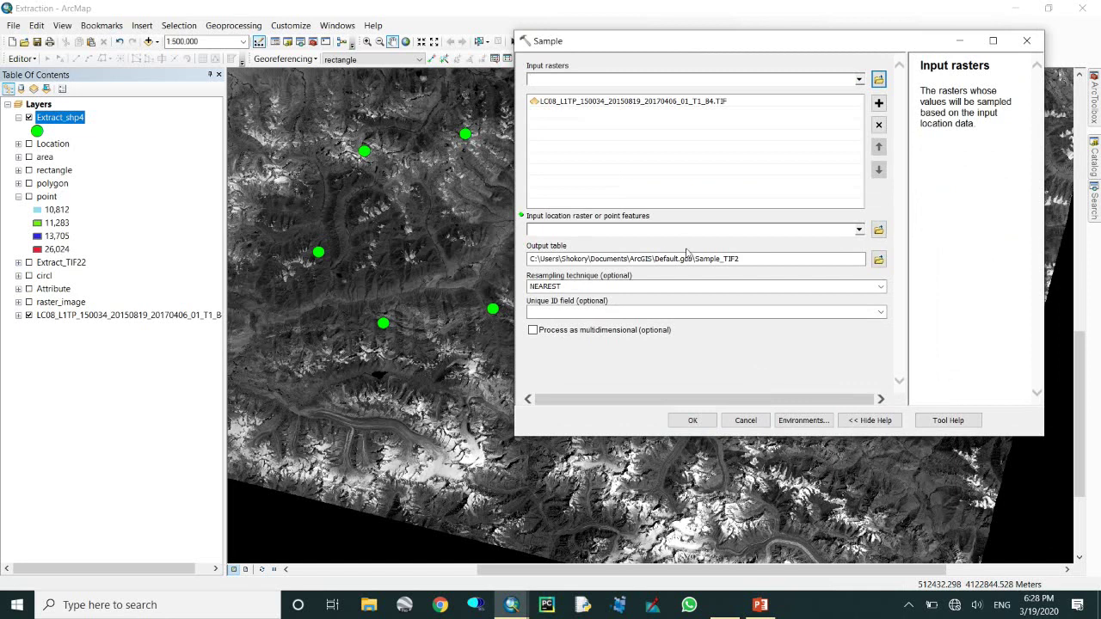
click(858, 230)
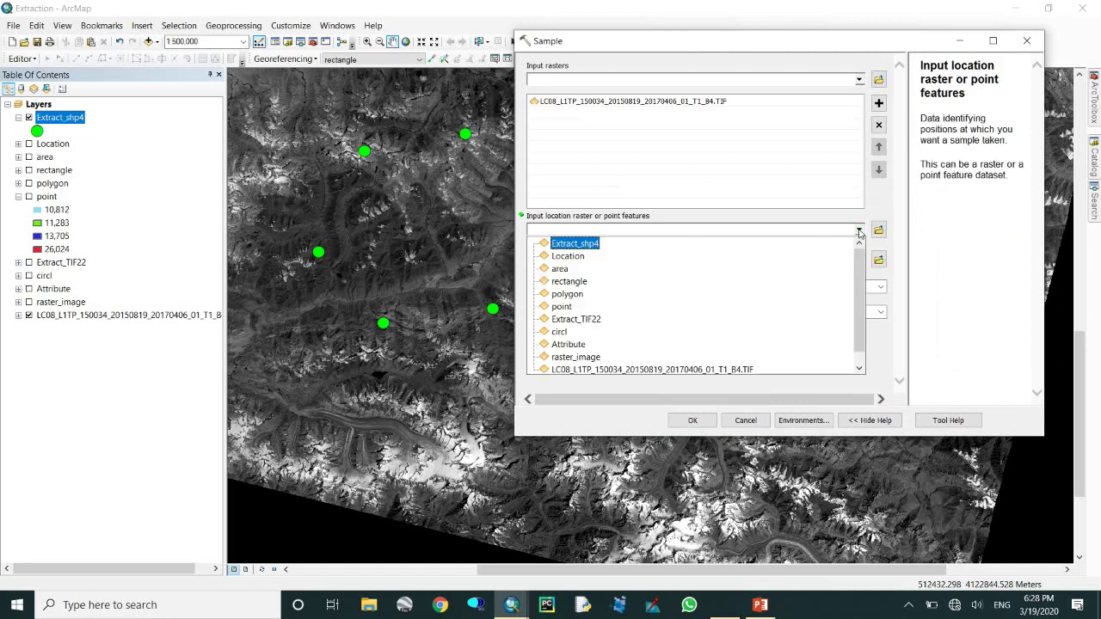
click(569, 257)
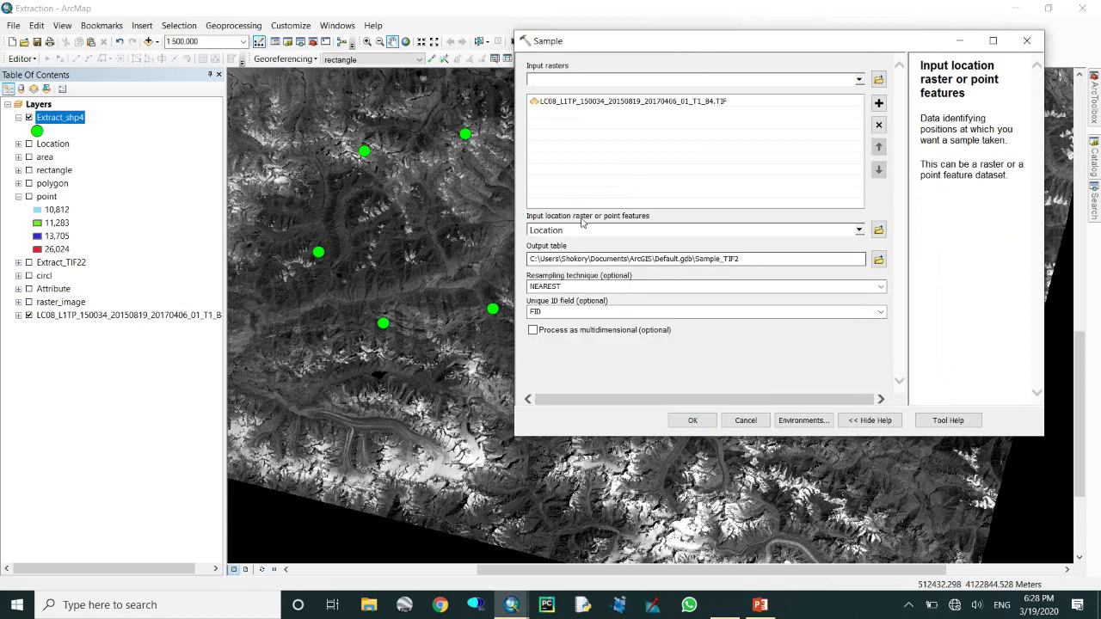
- Name the output table "table" in the Extrac folder, allowing the ActiveX interaction, and run the Sample tool
click(878, 259)
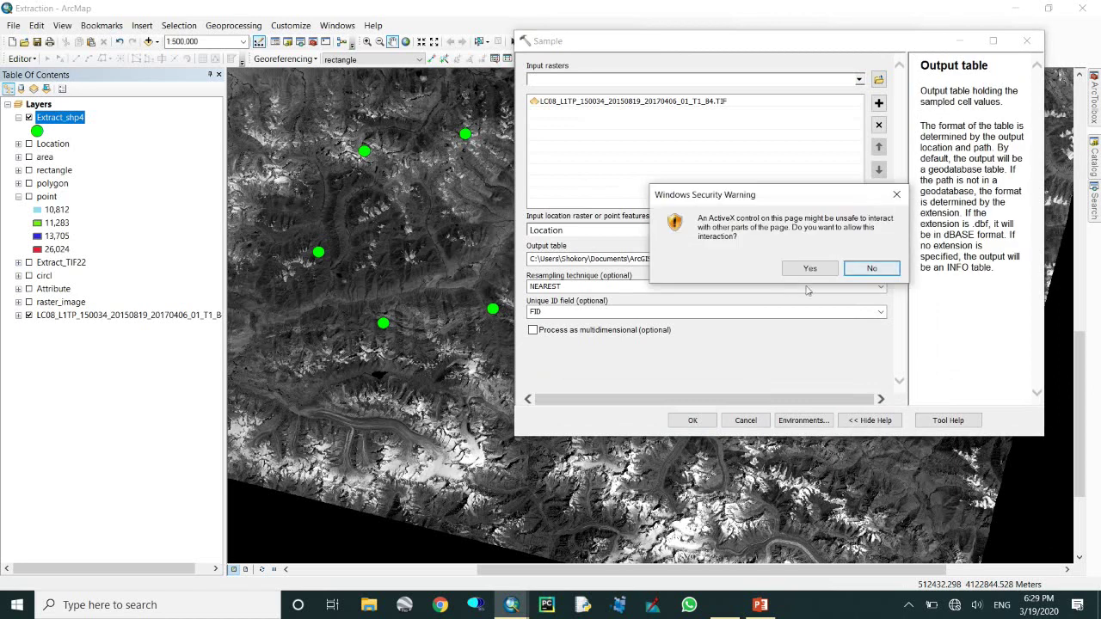
click(808, 265)
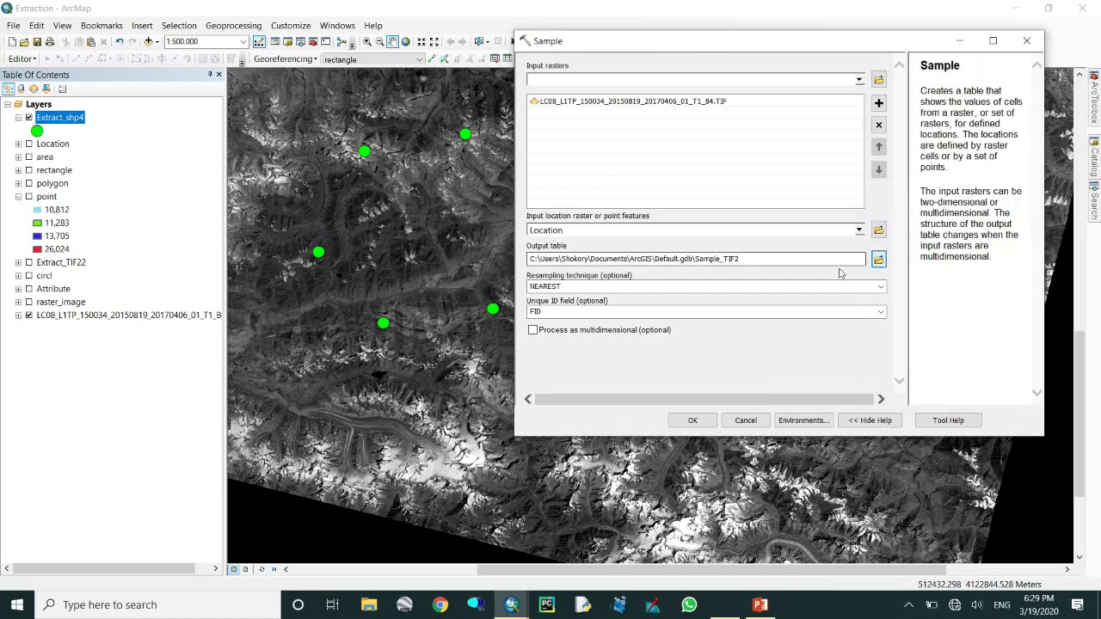
click(879, 260)
text(ta)
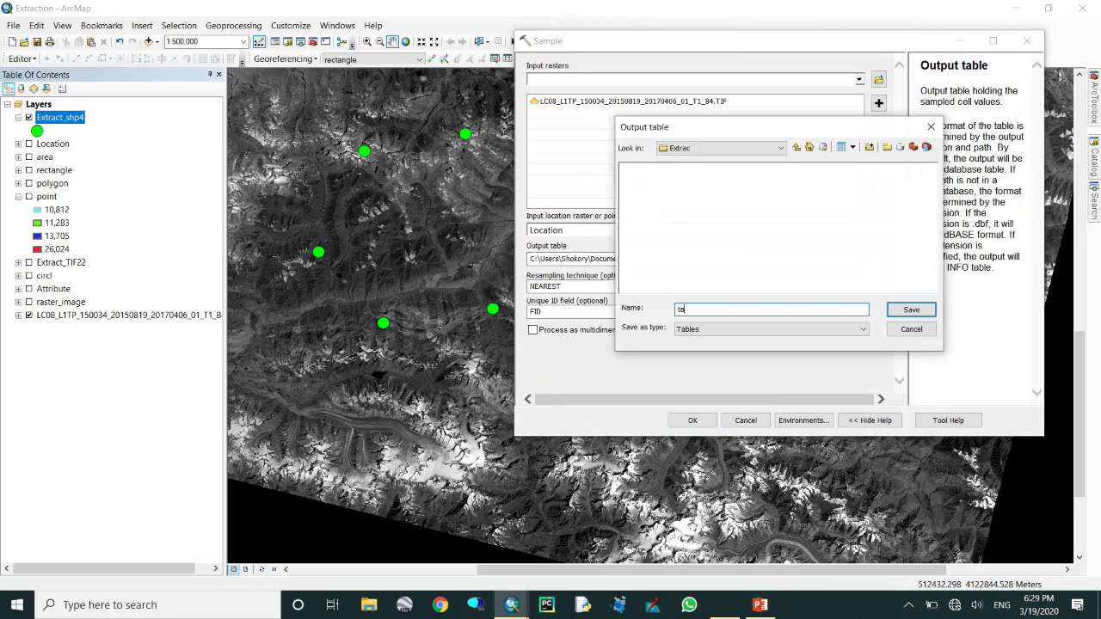
text(ble)
key(Return)
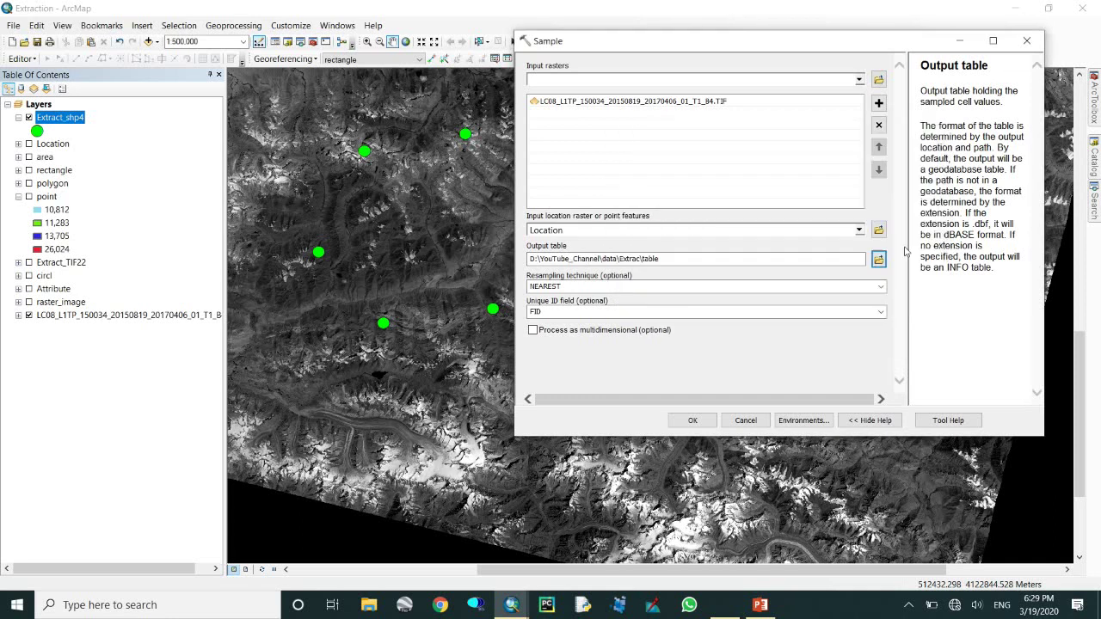
click(693, 421)
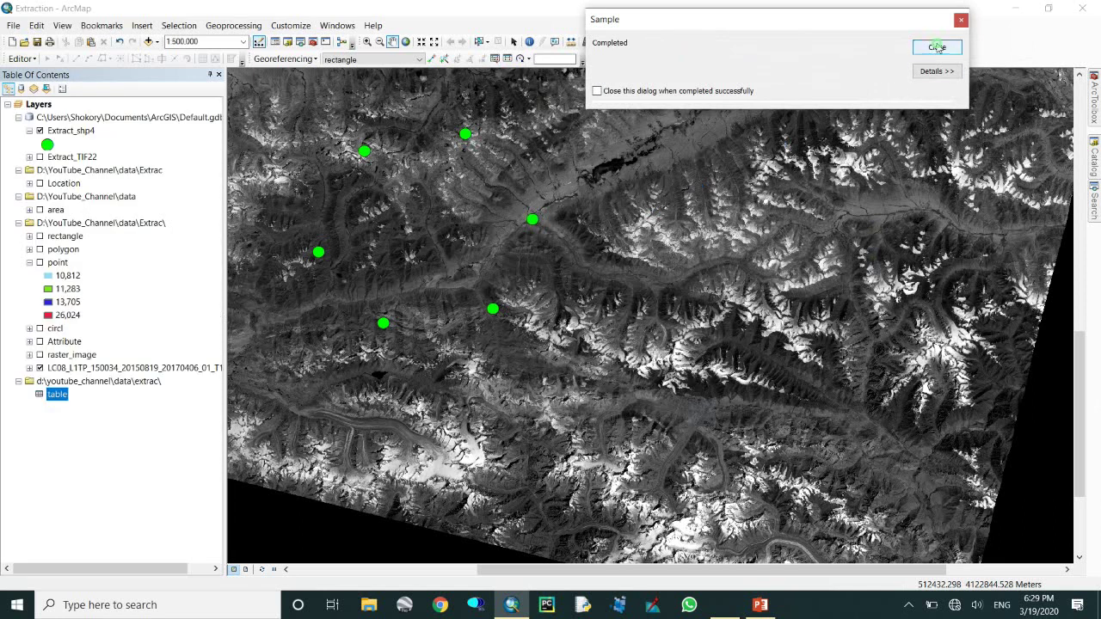
click(937, 47)
- Open the sampled output table to examine the raster values at each location, and close it
right_click(60, 397)
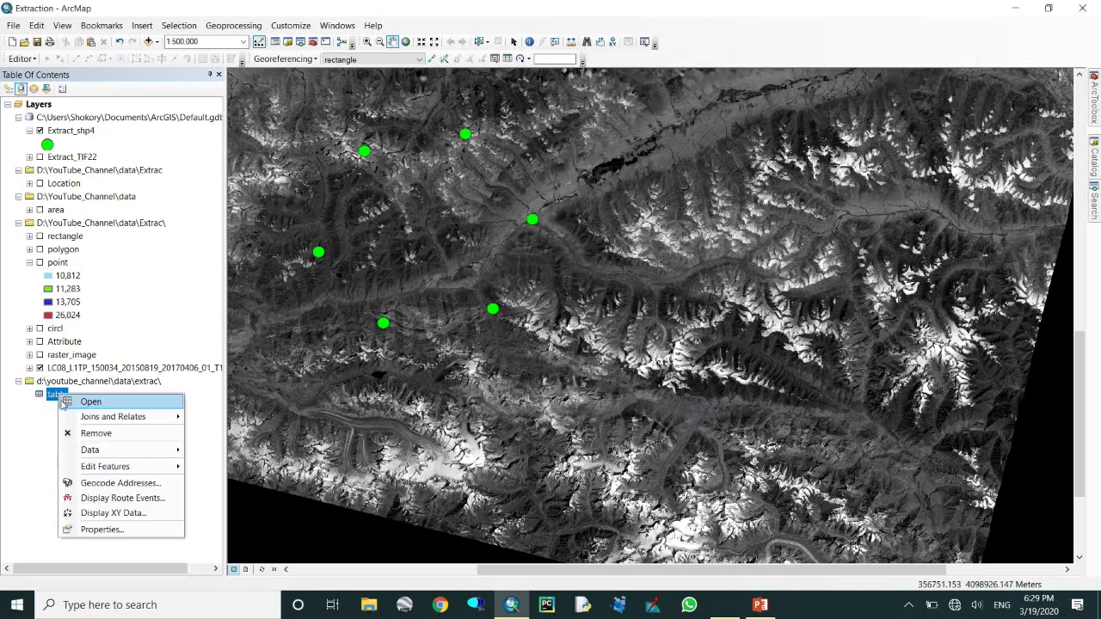
click(67, 402)
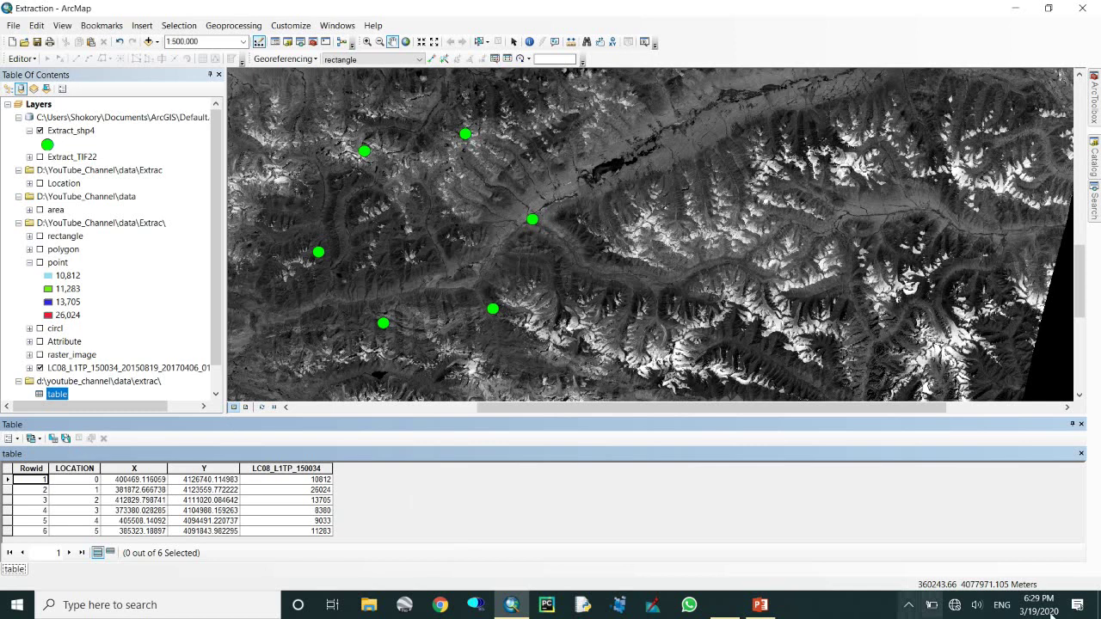
click(1081, 424)
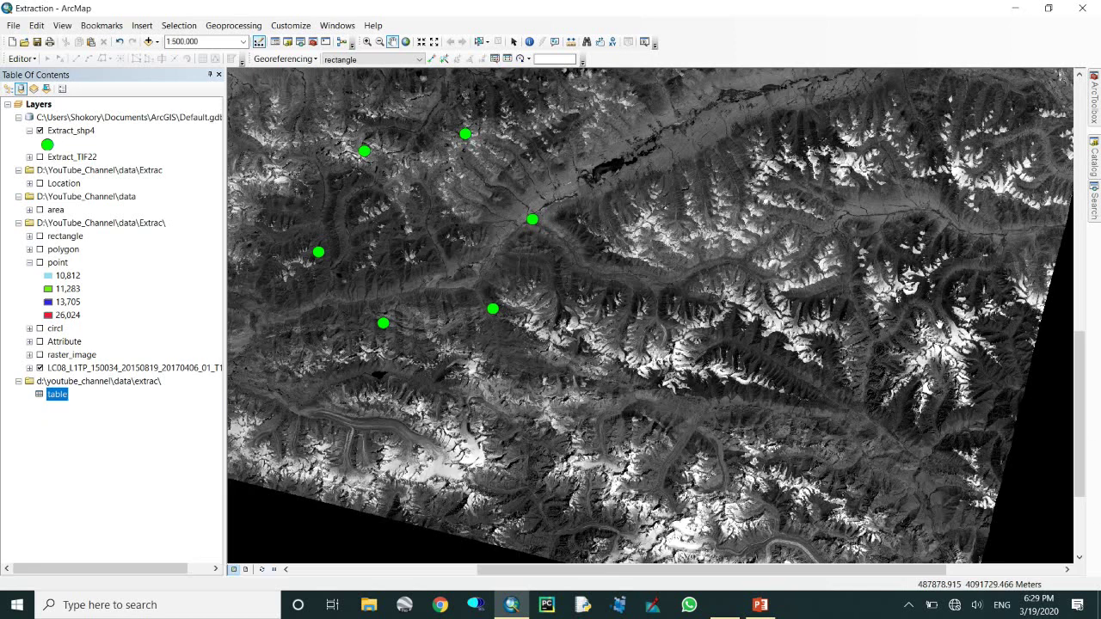
drag(459, 239, 503, 290)
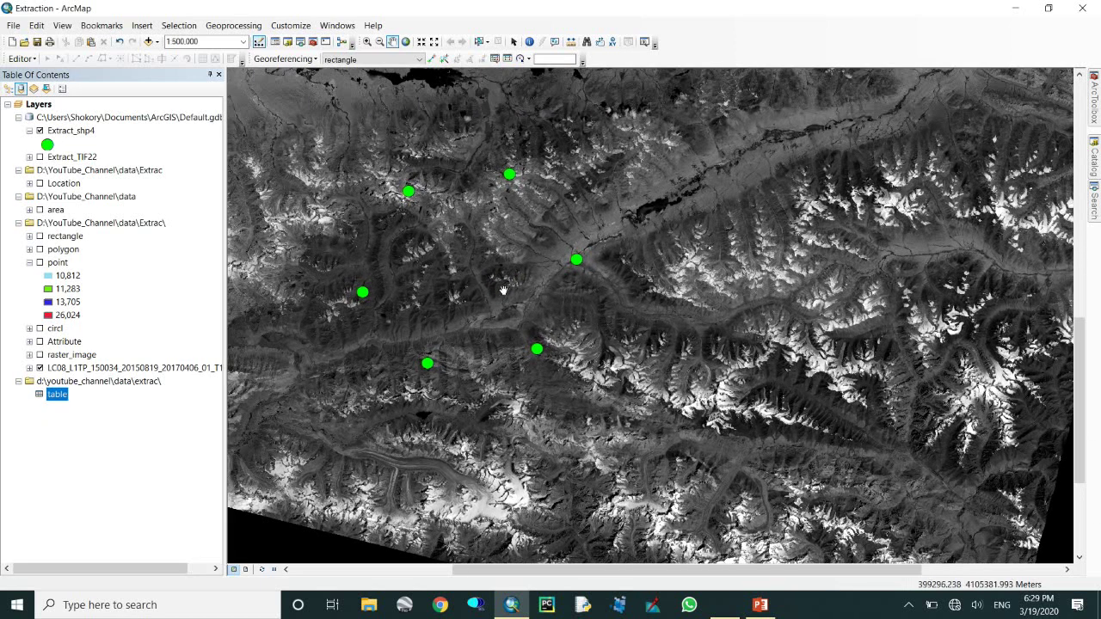
- Open the Extract by Polygon tool and set its input raster to LC08_L1TP_150034_20150819_20170406_01_T1_B4.TIF
click(1094, 112)
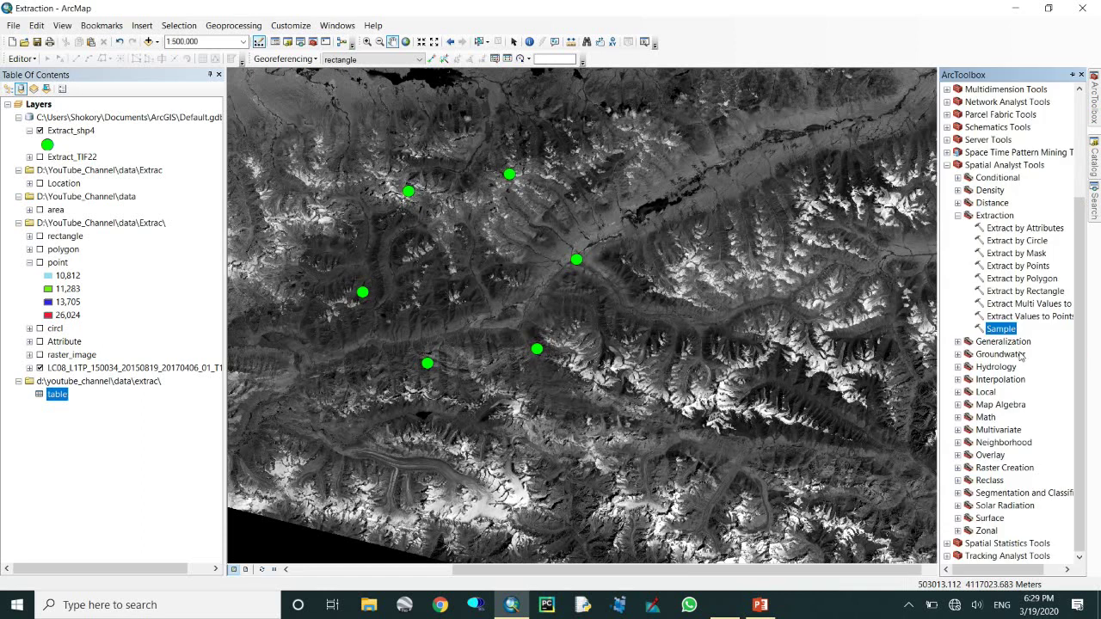
double_click(1032, 280)
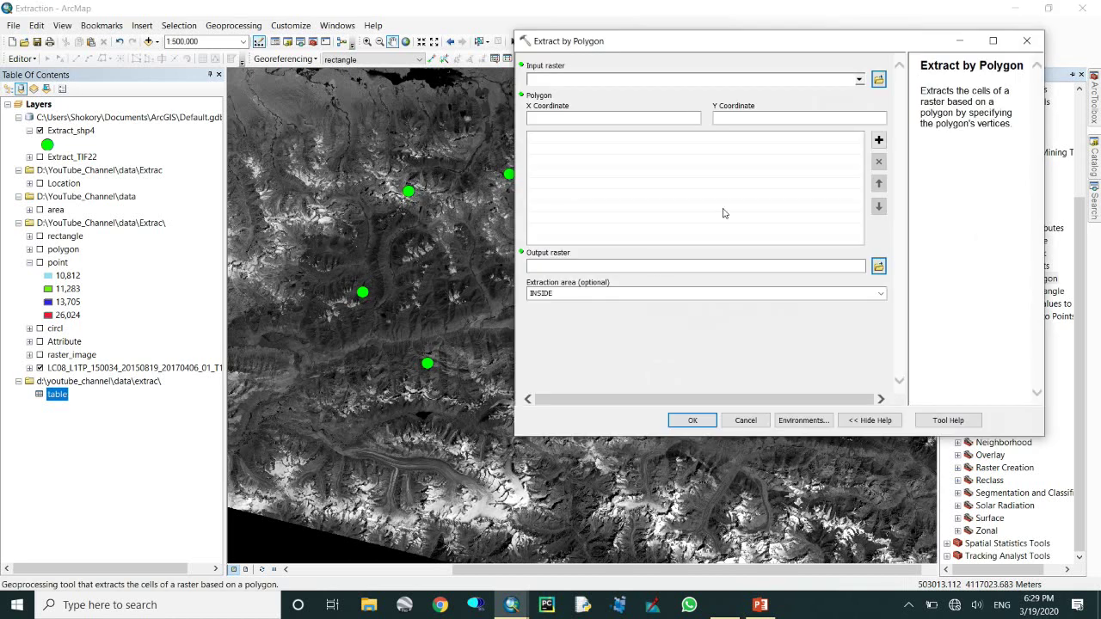
click(596, 293)
click(810, 268)
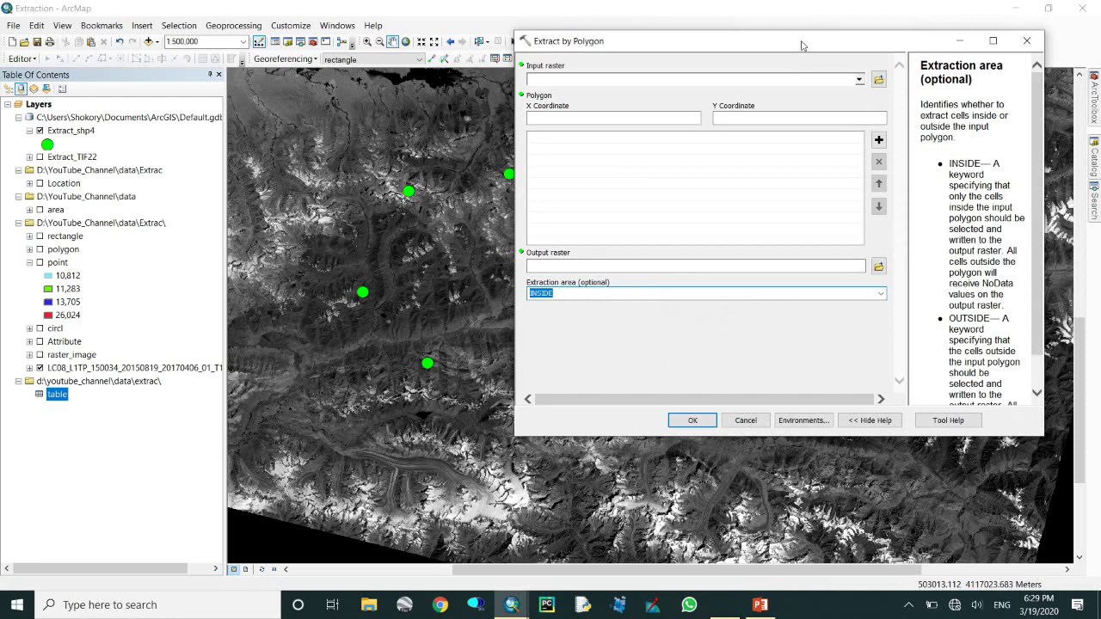
drag(801, 44, 840, 45)
click(899, 82)
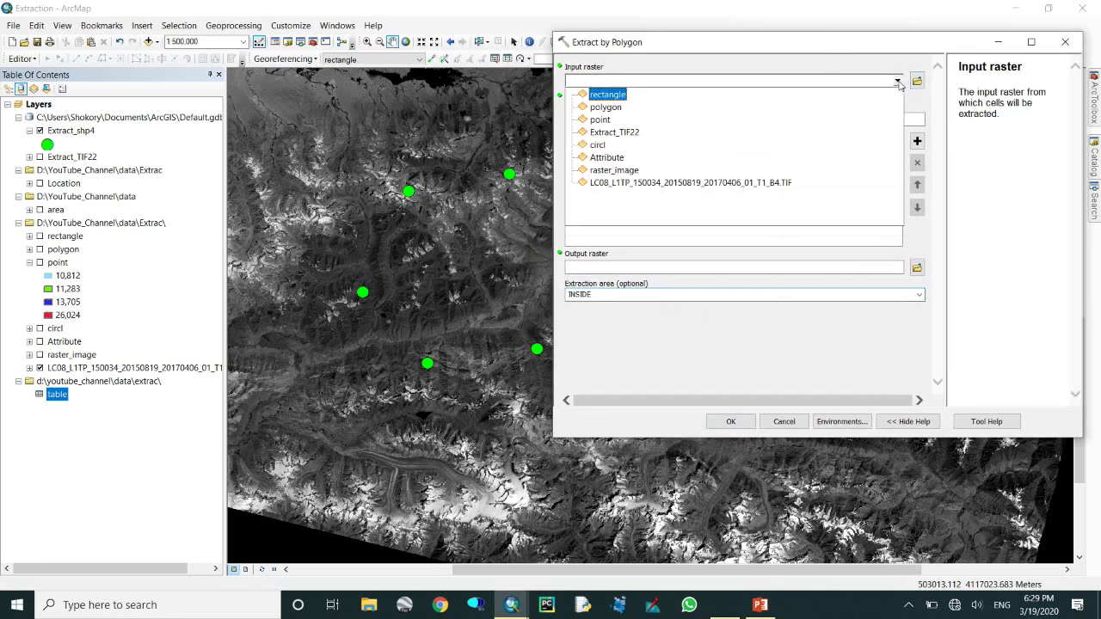
click(646, 183)
- List the layers by drawing order and open the Location attribute table
click(738, 119)
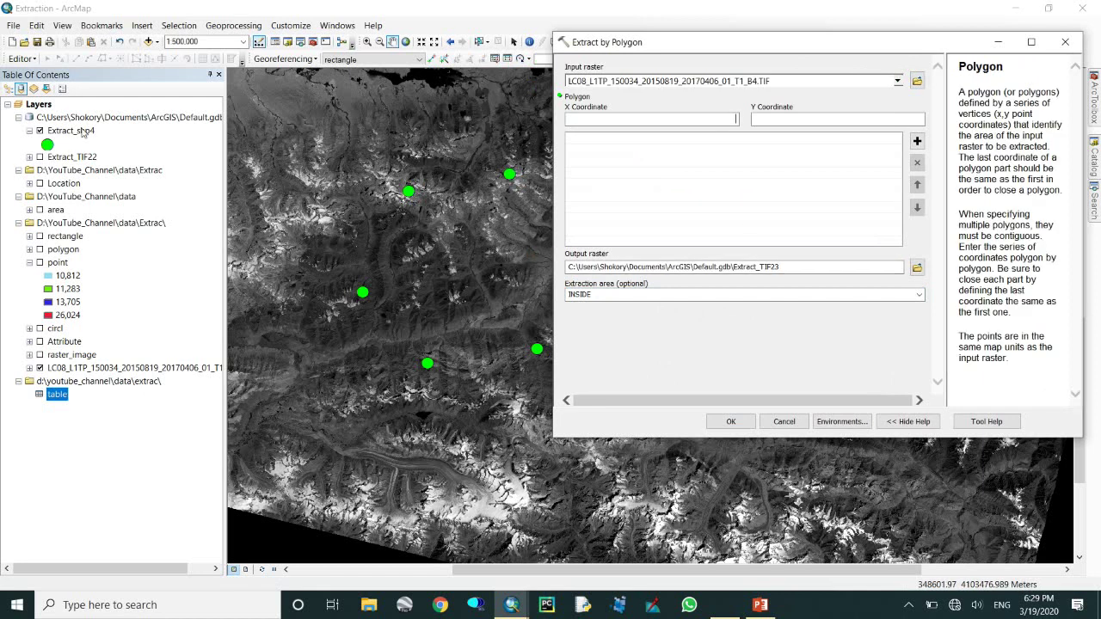
right_click(69, 160)
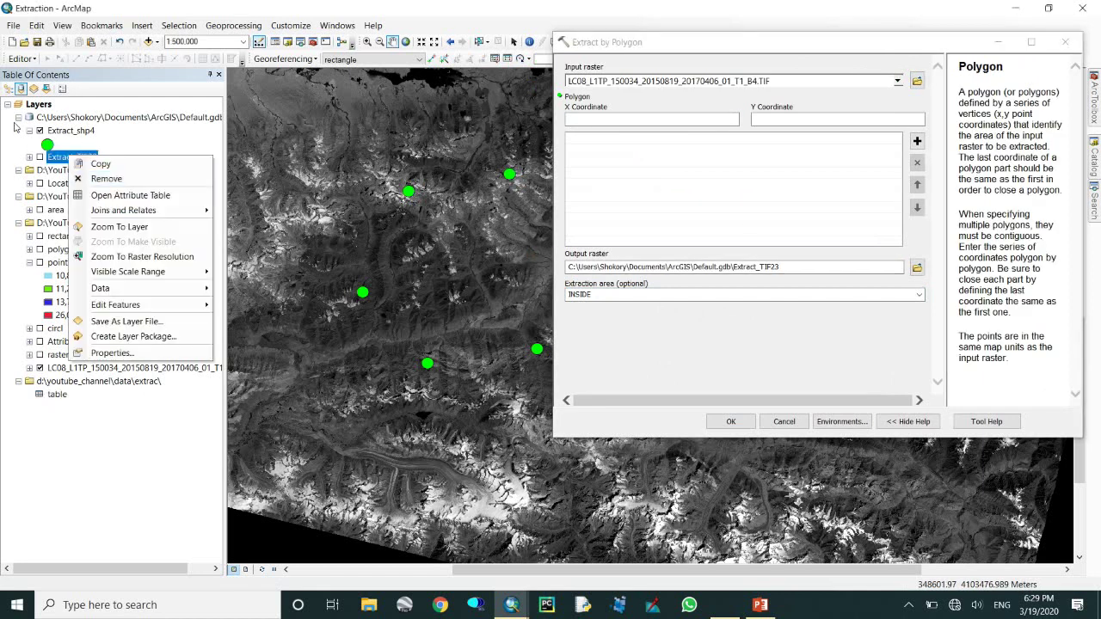
click(8, 89)
right_click(50, 144)
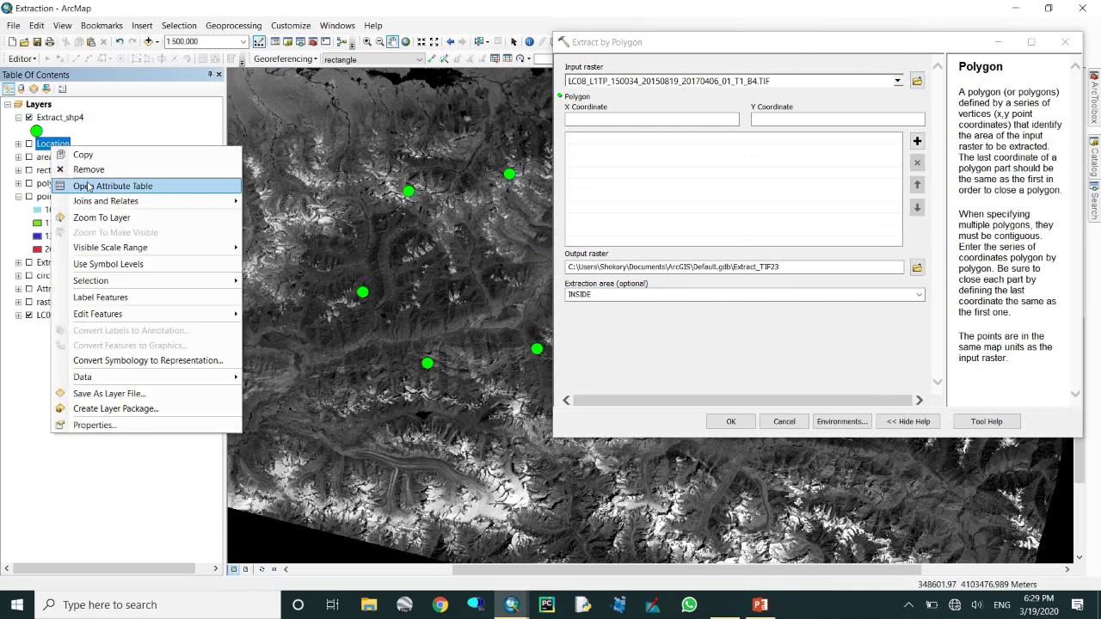
click(89, 186)
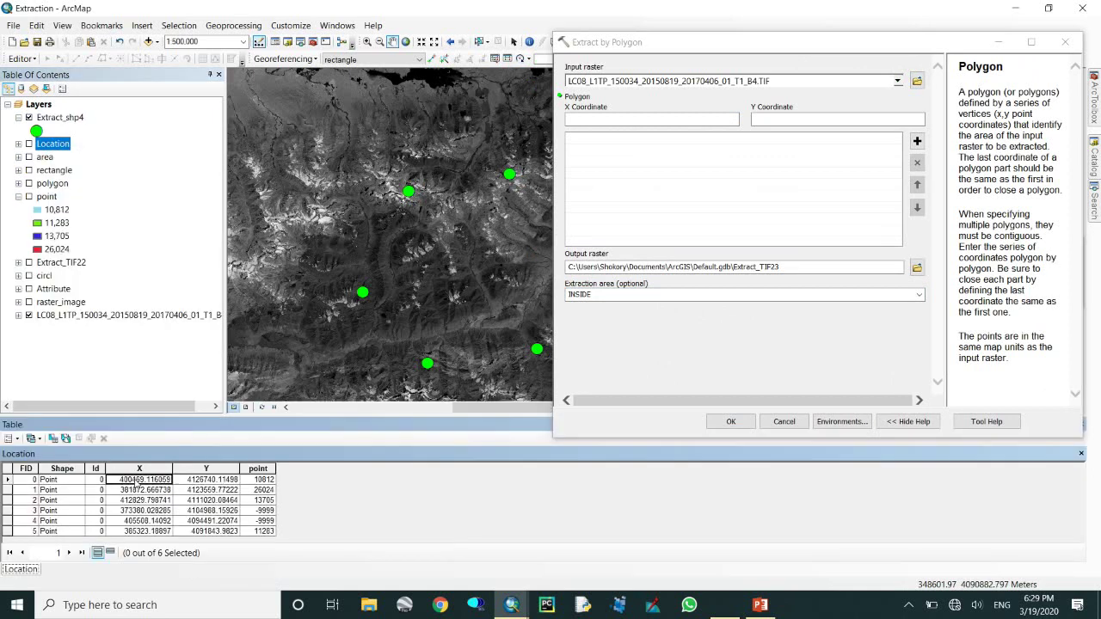
- Add the first Location point as a polygon vertex with X 400469.116059 and Y 4126740.11498
click(684, 119)
text(400469.116059)
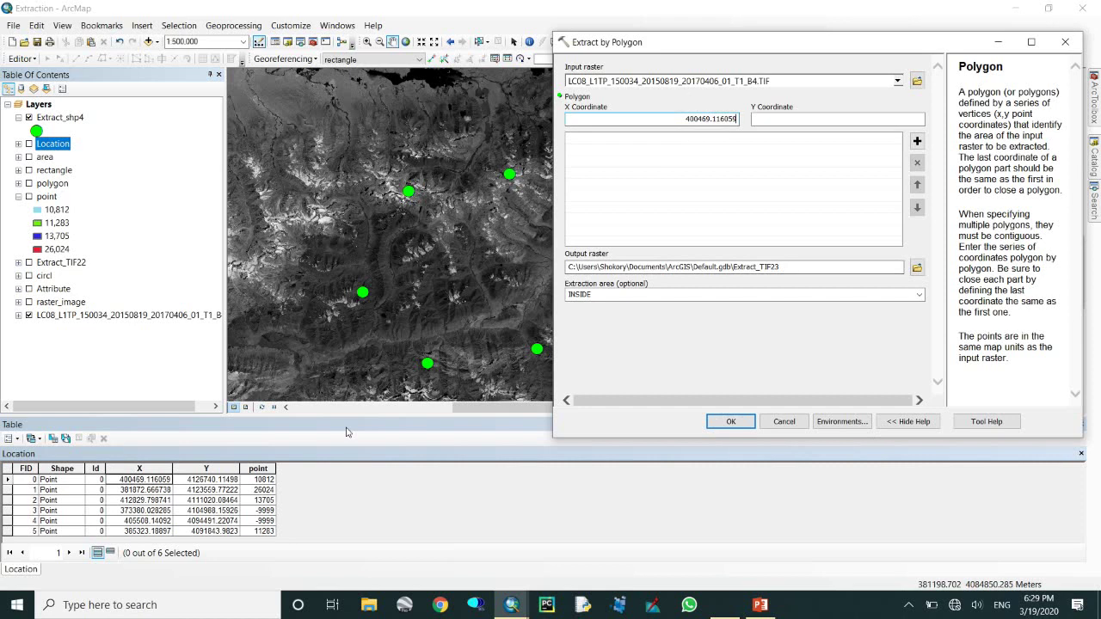
click(221, 481)
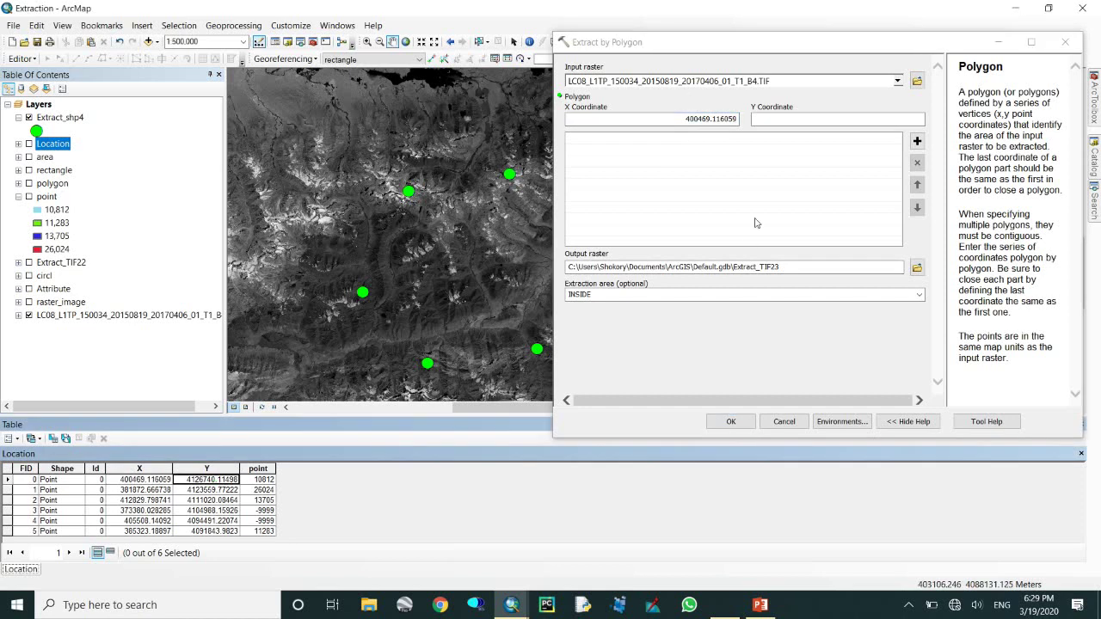
click(821, 118)
text(4126740.11498)
click(917, 141)
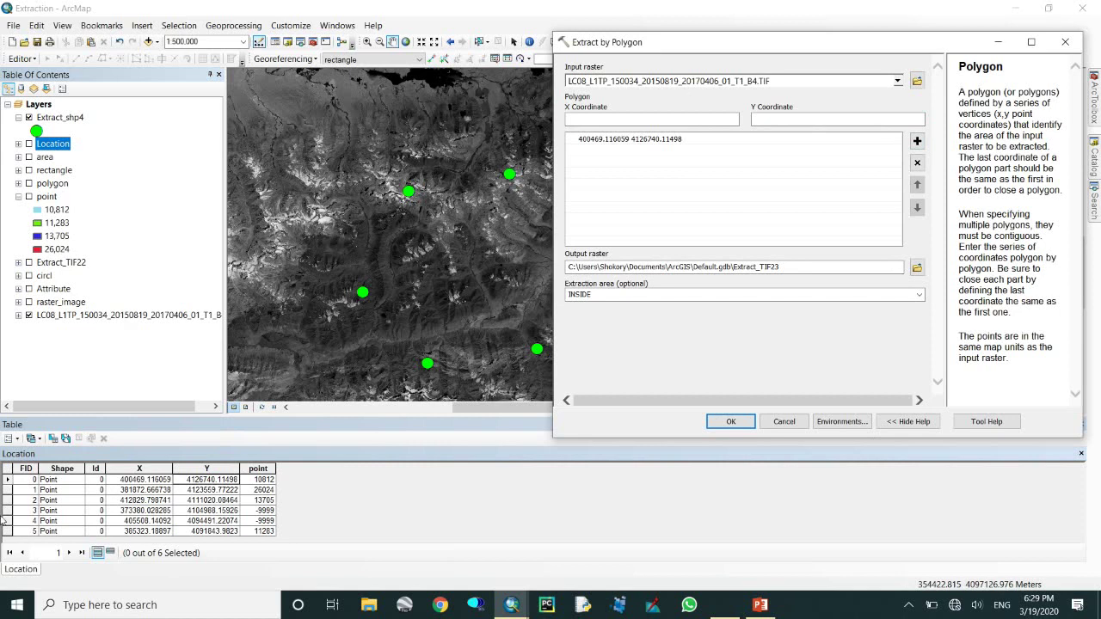
- Select the FID 1 record in the Location table, hide Extract_shp4 and show the Location layer
click(8, 490)
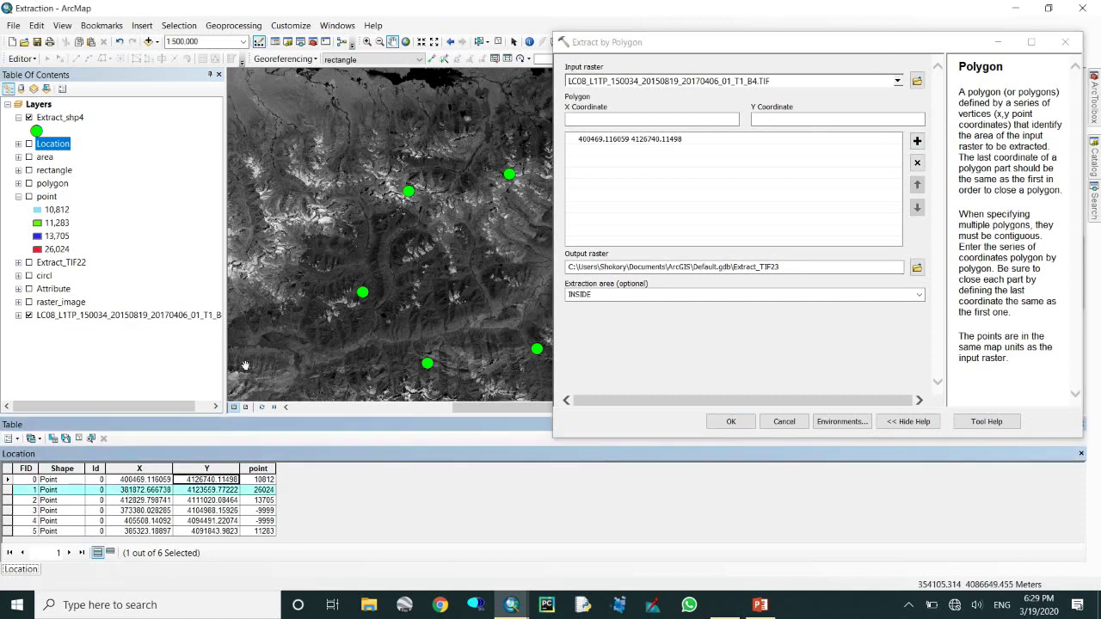
drag(464, 322, 406, 321)
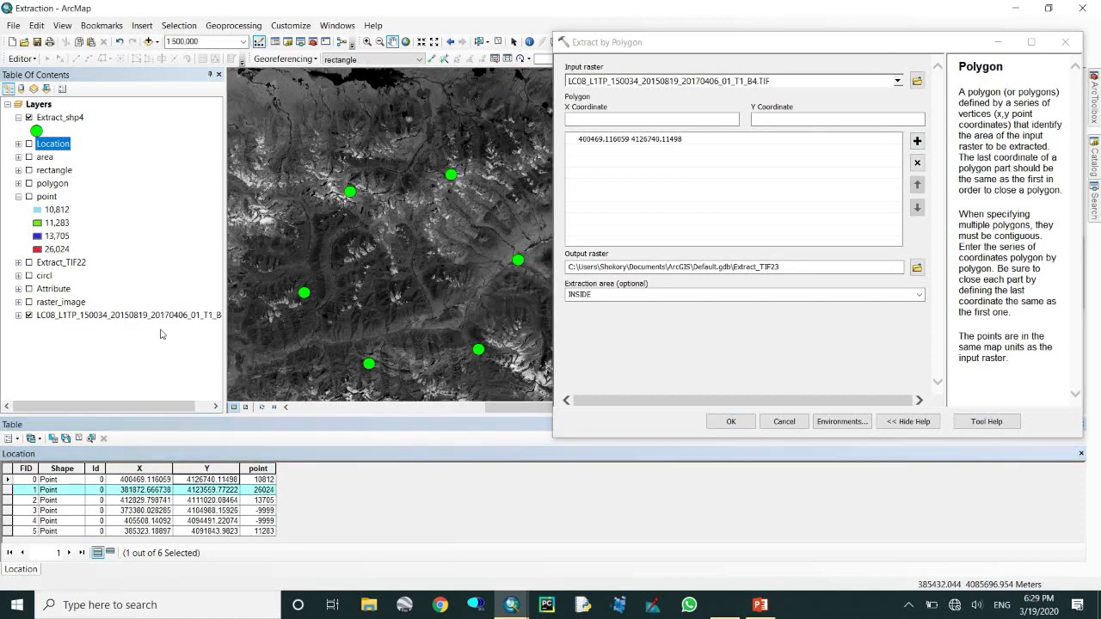
click(28, 117)
click(29, 144)
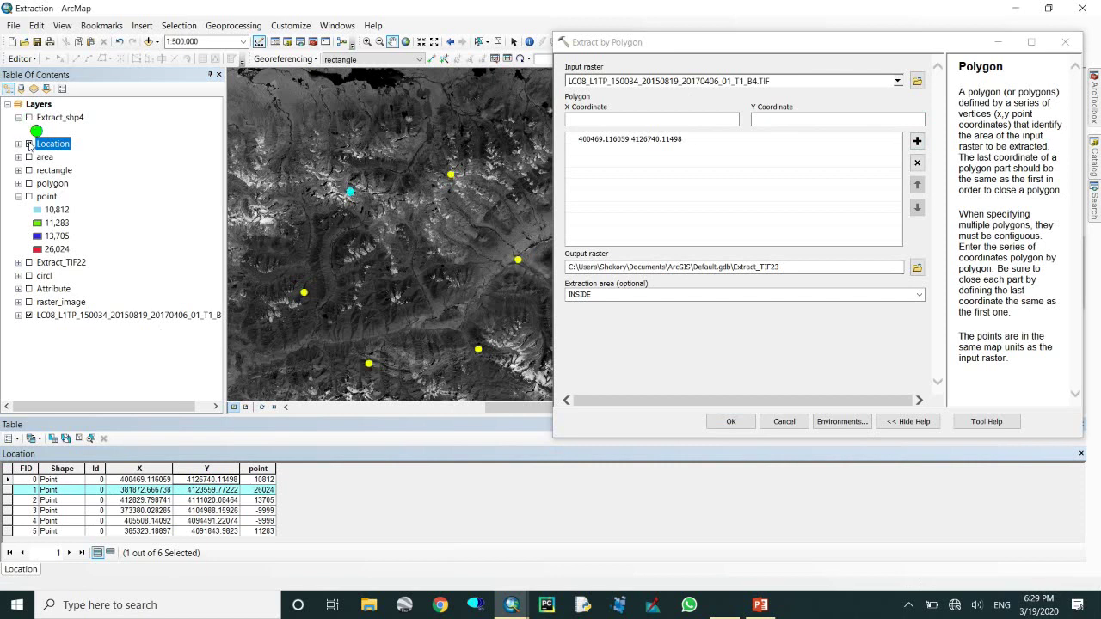
- Add the FID 1 point as the second polygon vertex with X 381872.666738 and Y 4123559.77222
click(137, 489)
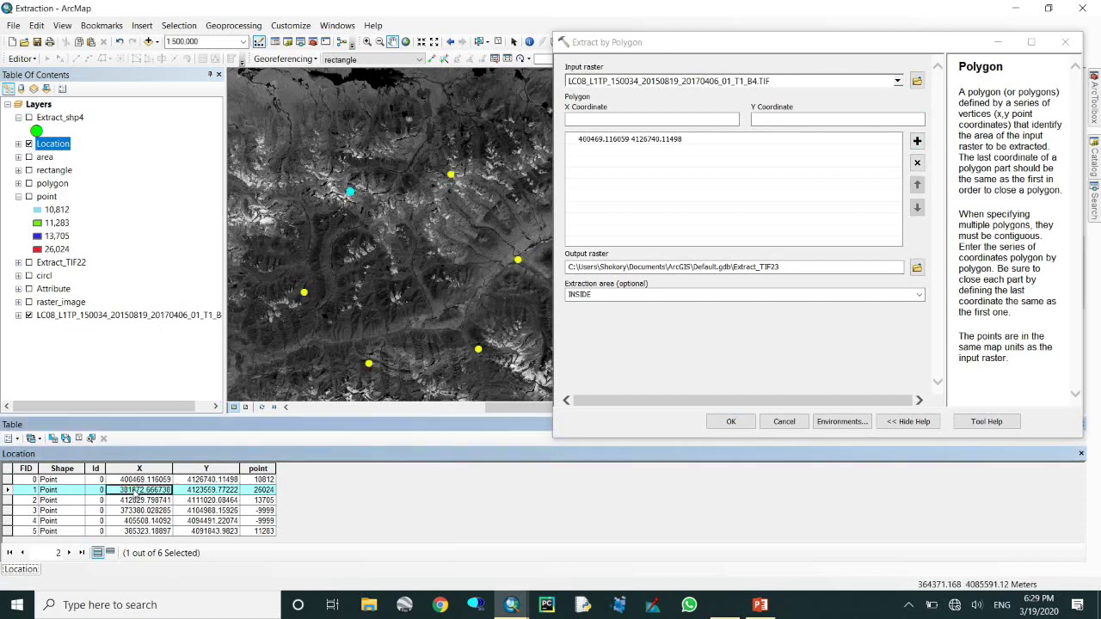
key(ctrl+c)
click(723, 119)
key(ctrl+v)
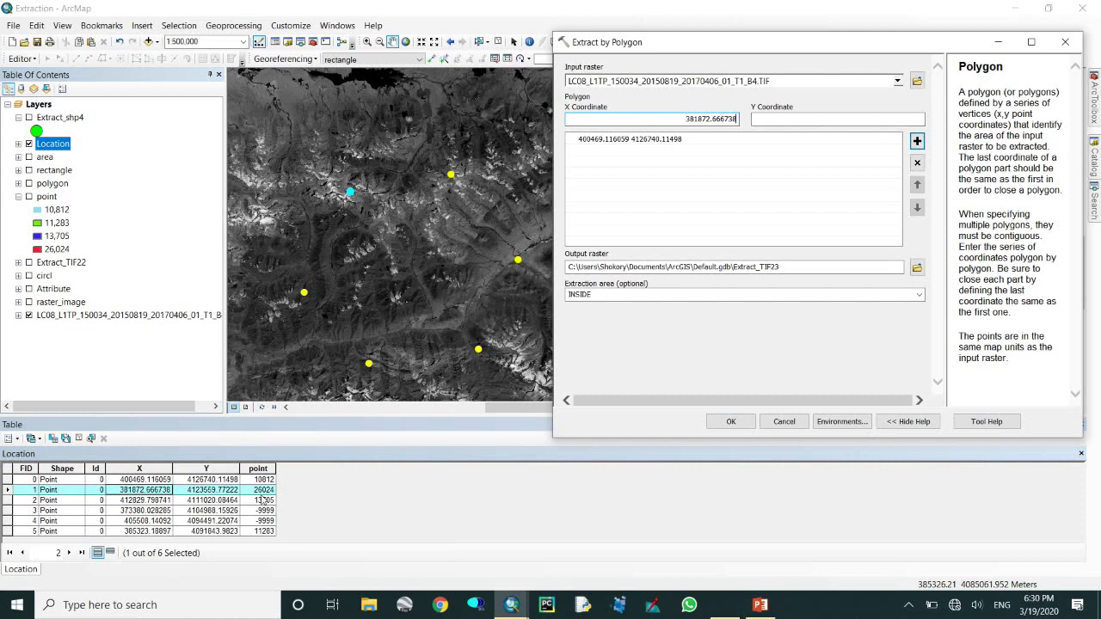
click(232, 489)
key(ctrl+c)
click(835, 119)
key(ctrl+v)
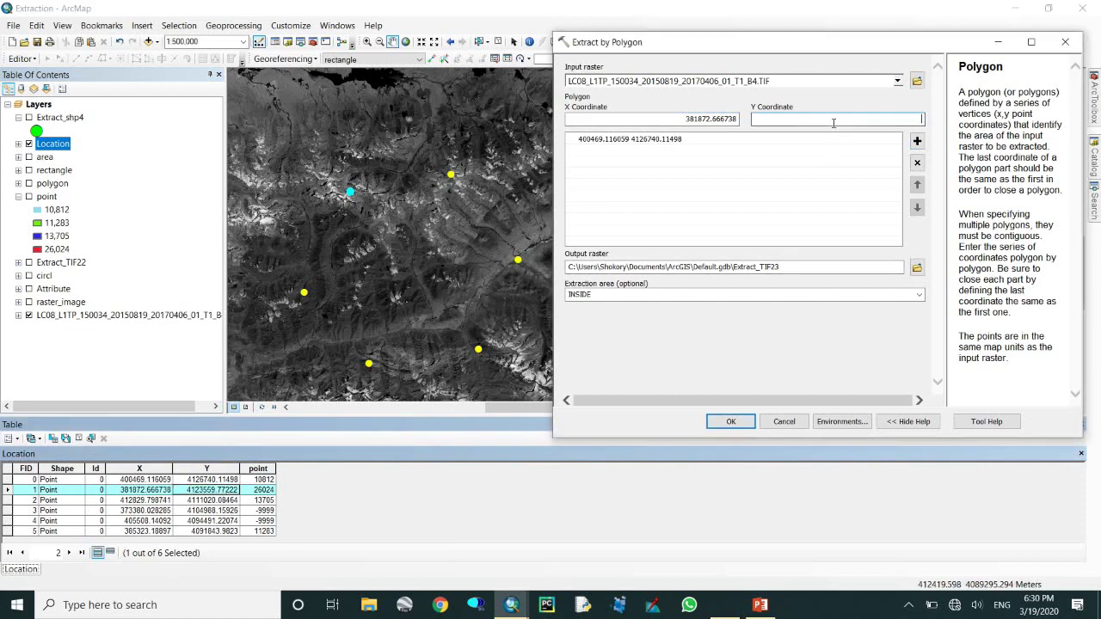
click(917, 141)
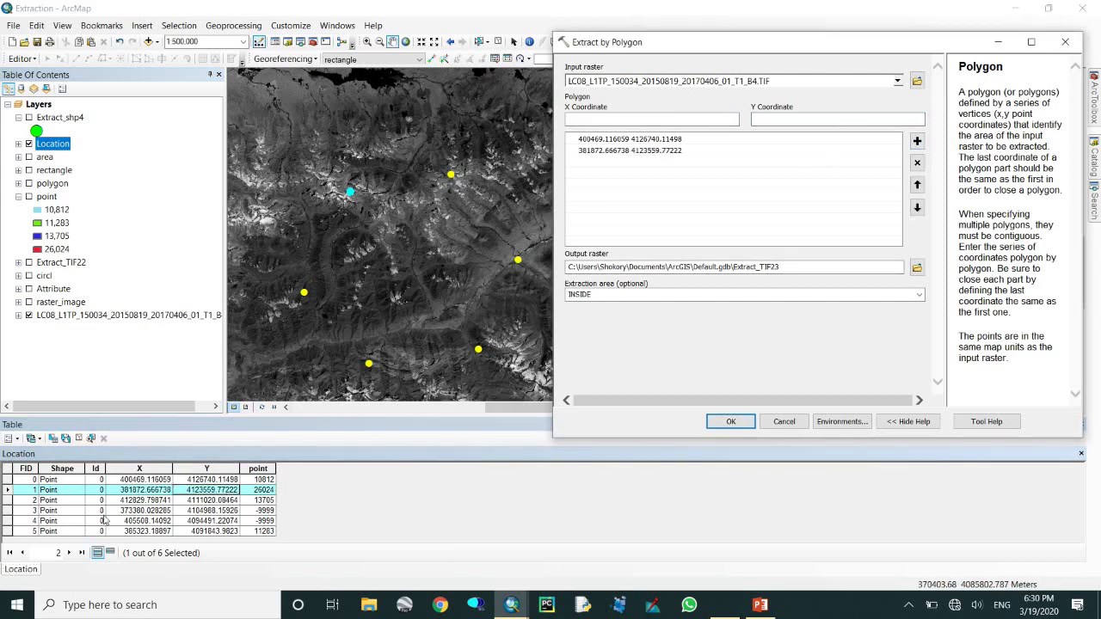
- Add the FID 3 Location point as the third polygon vertex with X 373380.028285 and Y 4104988.15926
click(7, 511)
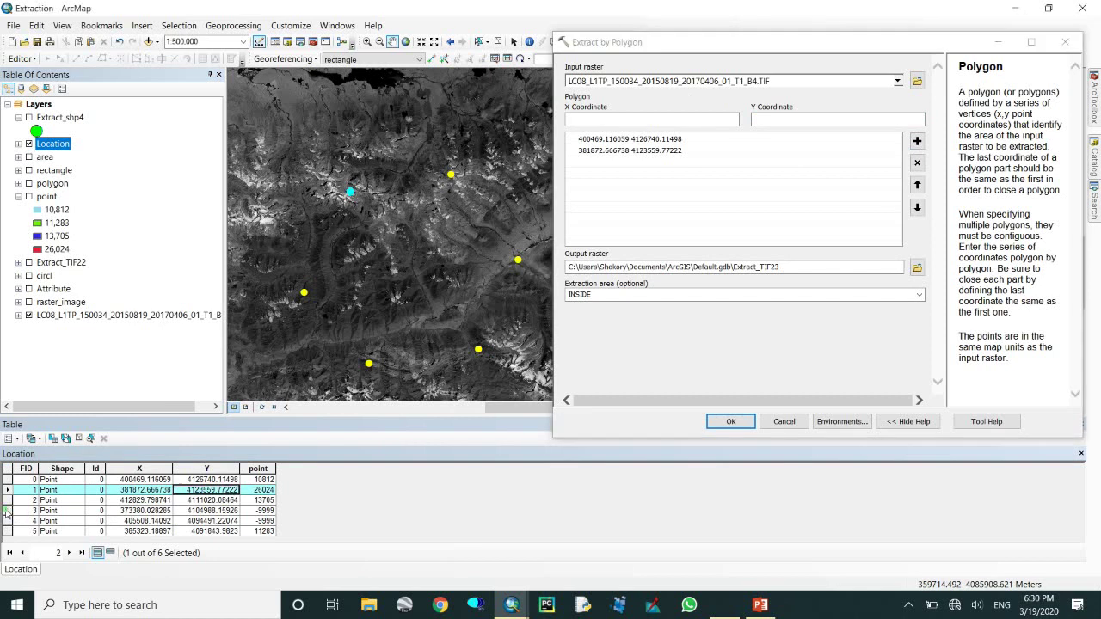
click(138, 511)
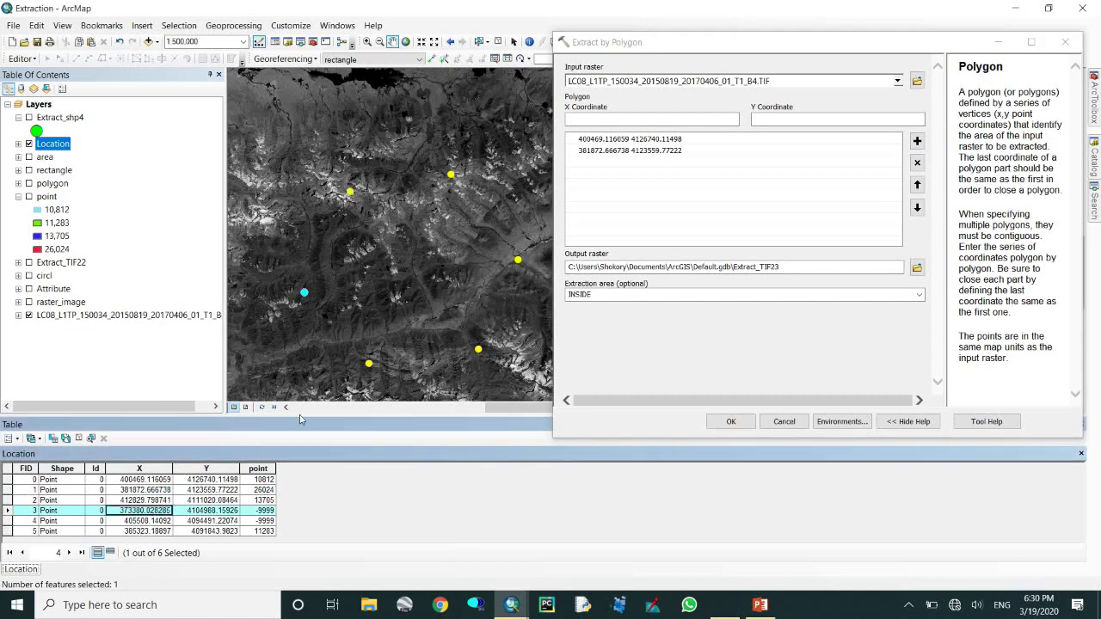
key(ctrl+c)
key(alt+Tab)
key(ctrl+v)
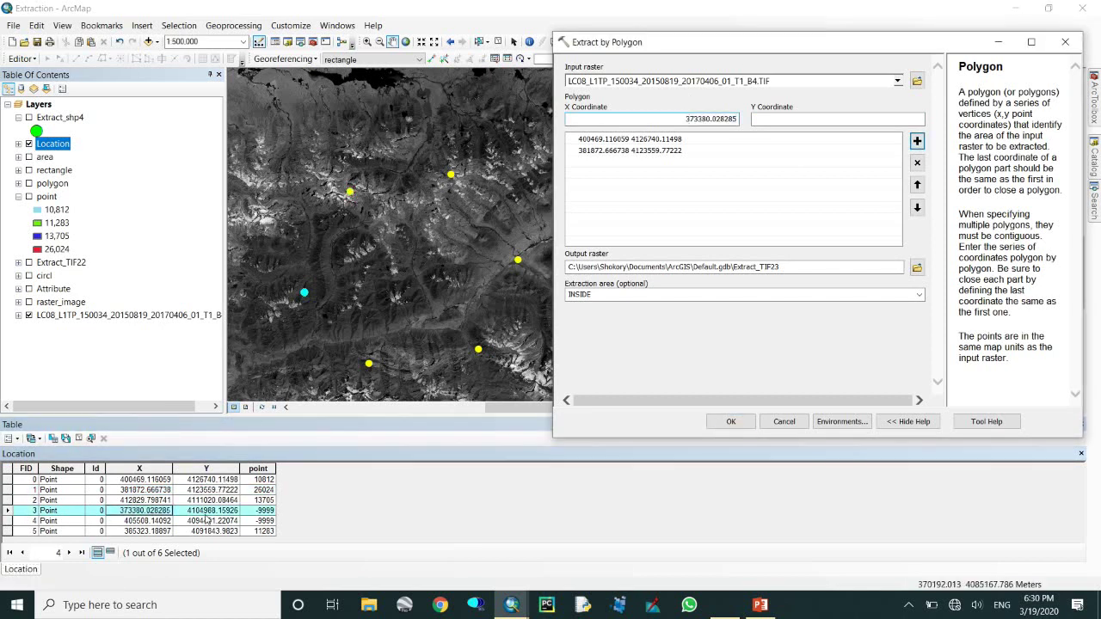
click(206, 511)
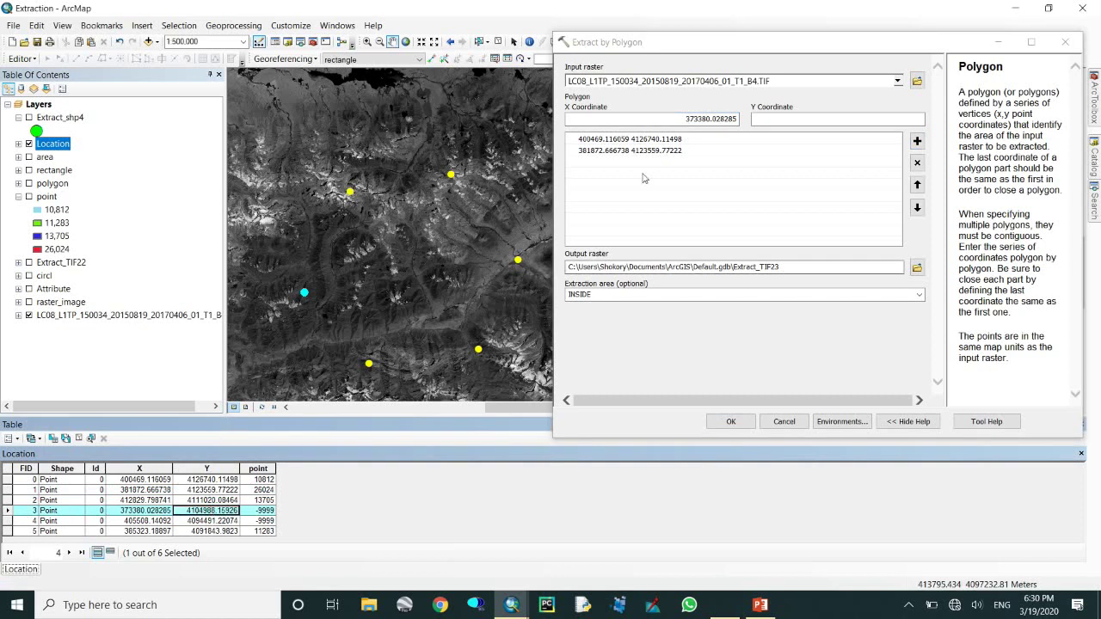
key(ctrl+c)
key(alt+Tab)
click(837, 119)
key(ctrl+v)
click(917, 140)
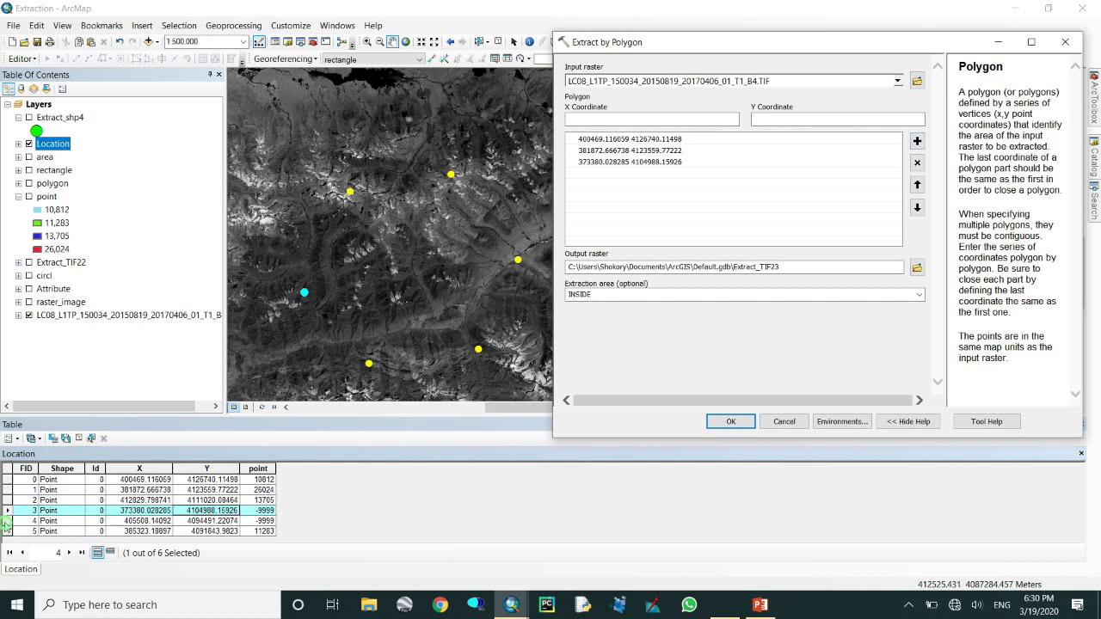
- Add the FID 5 Location point as the fourth polygon vertex with X 385323.18897 and Y 4091843.9823
click(9, 530)
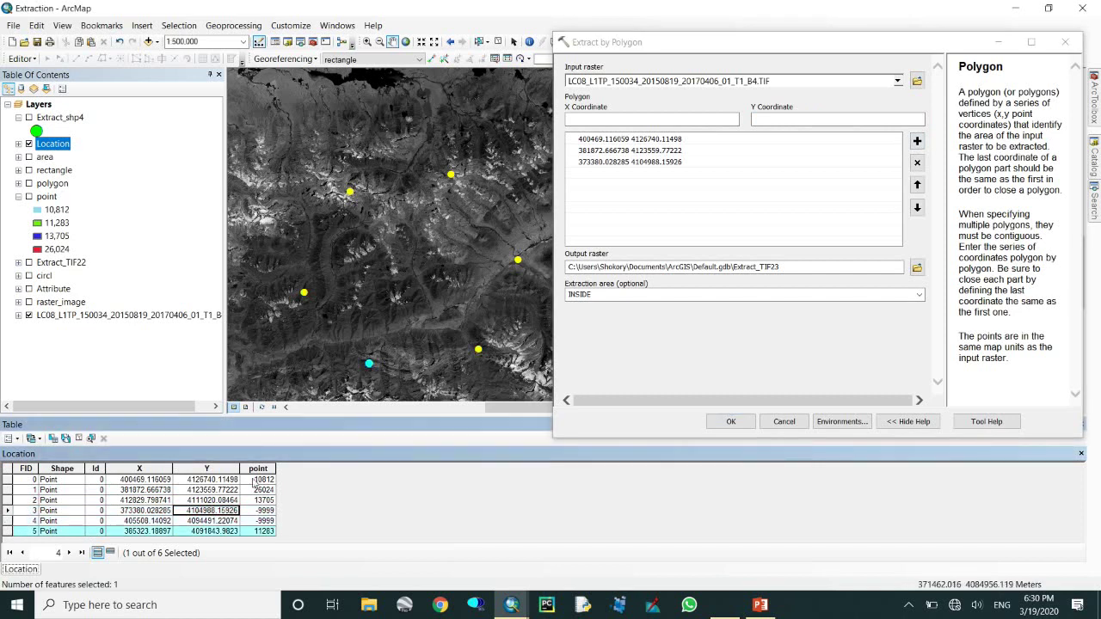
click(148, 531)
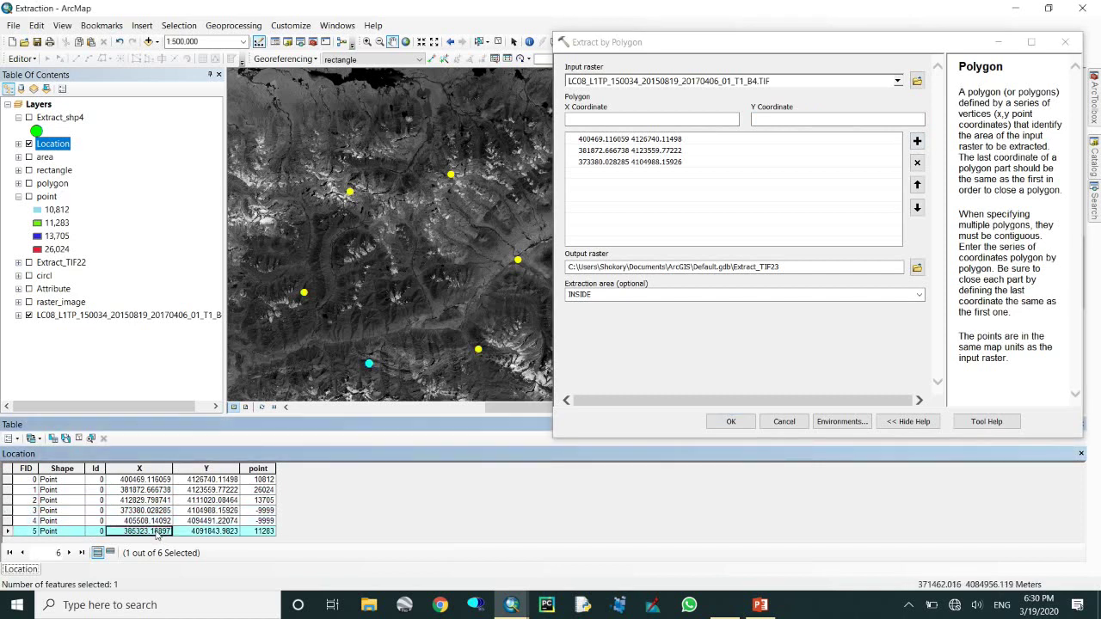
click(665, 114)
key(ctrl+v)
click(230, 531)
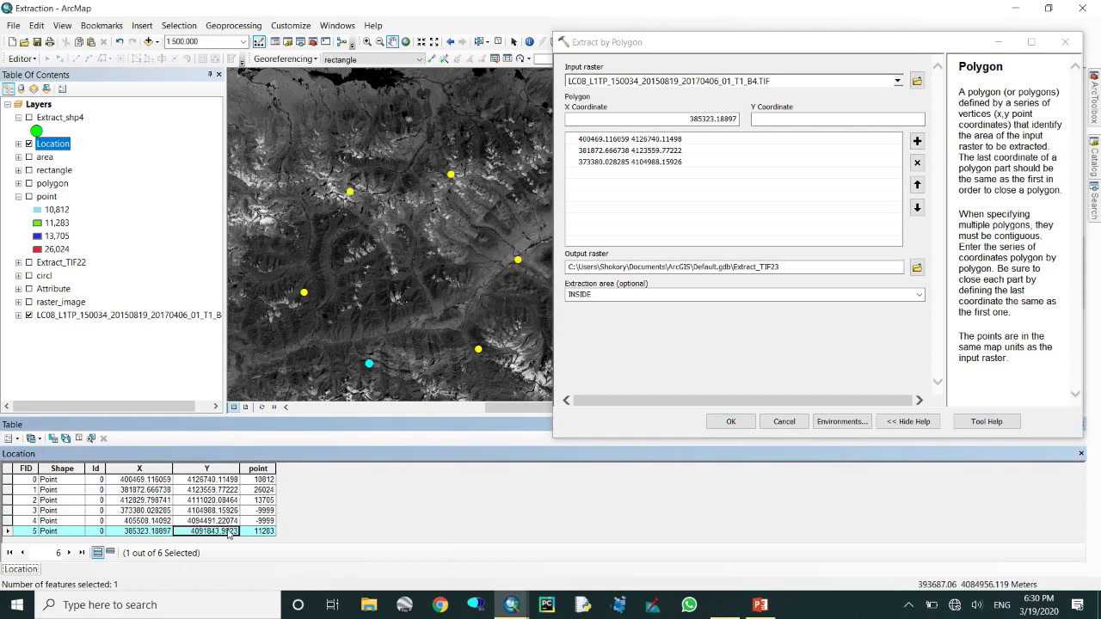
key(ctrl+c)
click(805, 114)
key(ctrl+v)
click(805, 116)
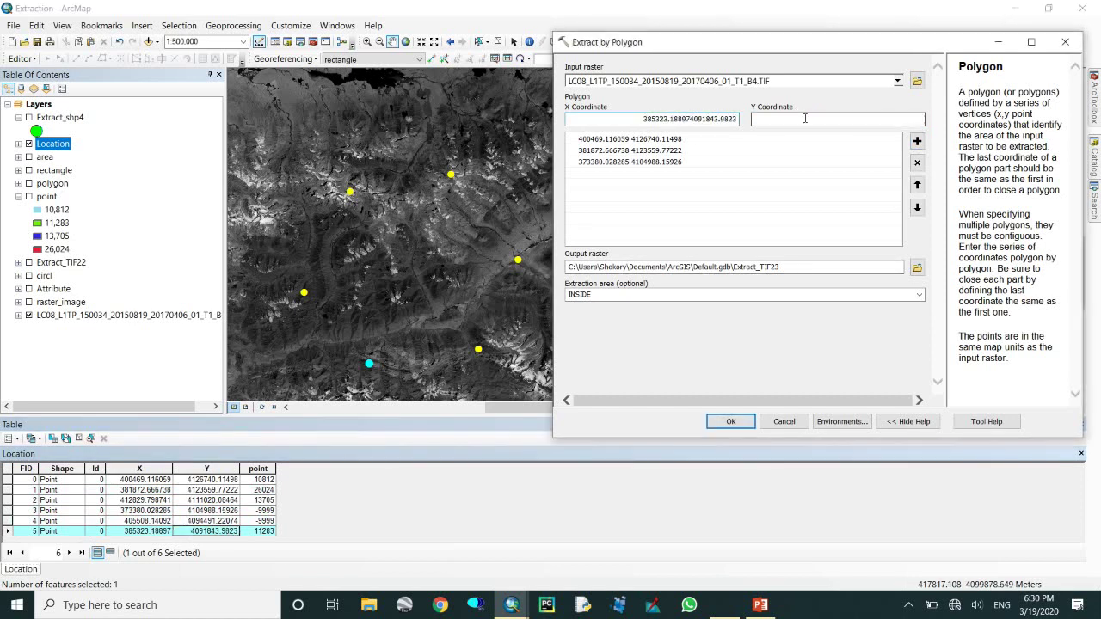
drag(738, 118, 703, 119)
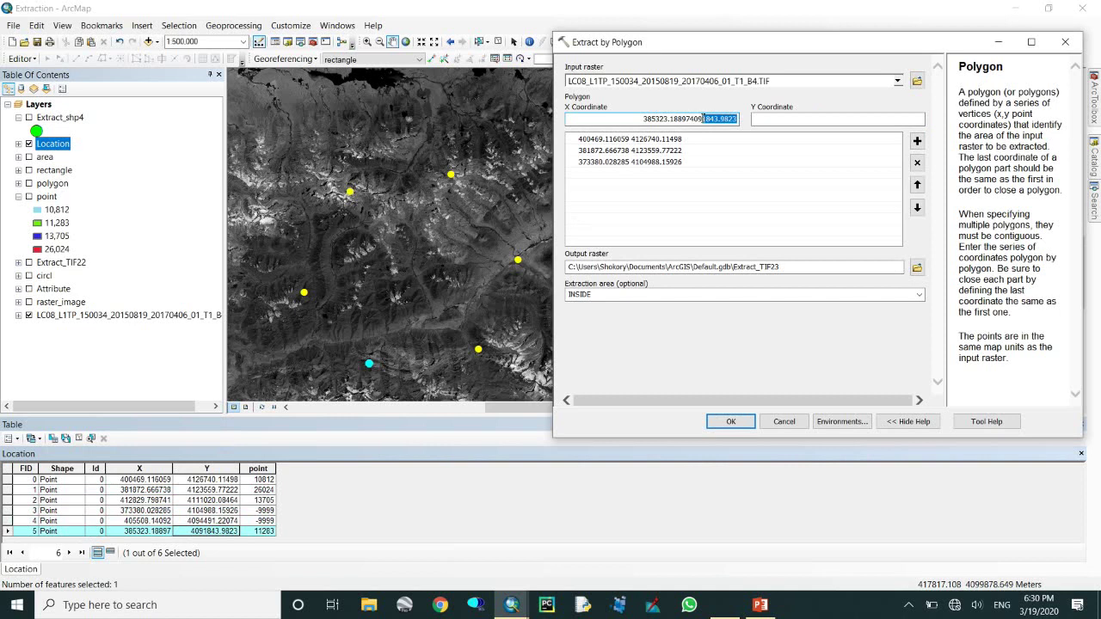
key(BackSpace)
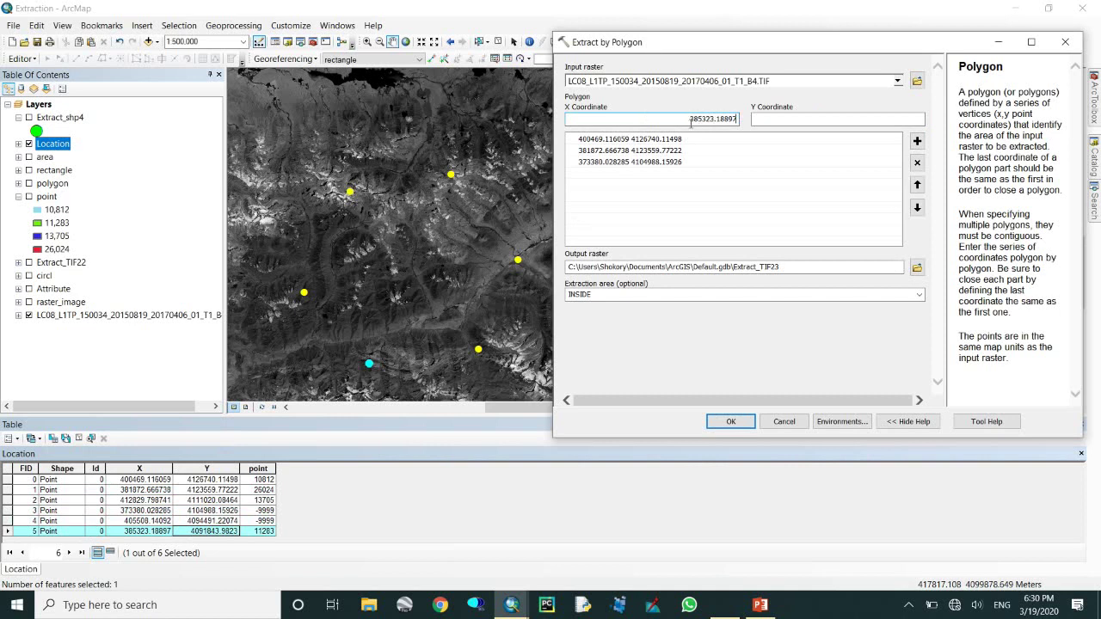
click(768, 122)
key(ctrl+v)
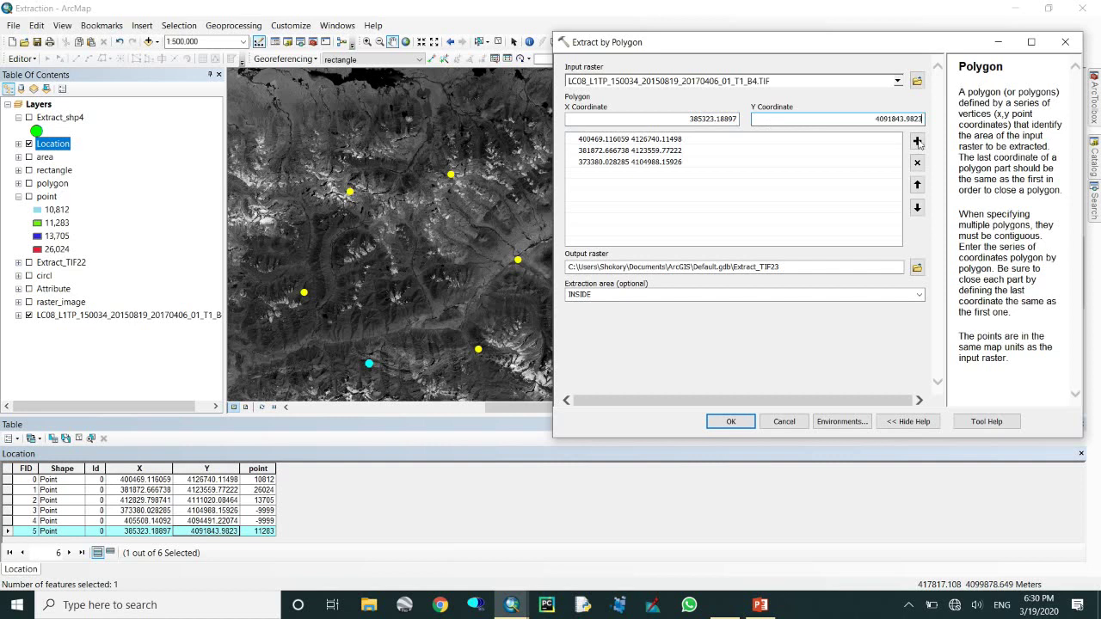
click(917, 141)
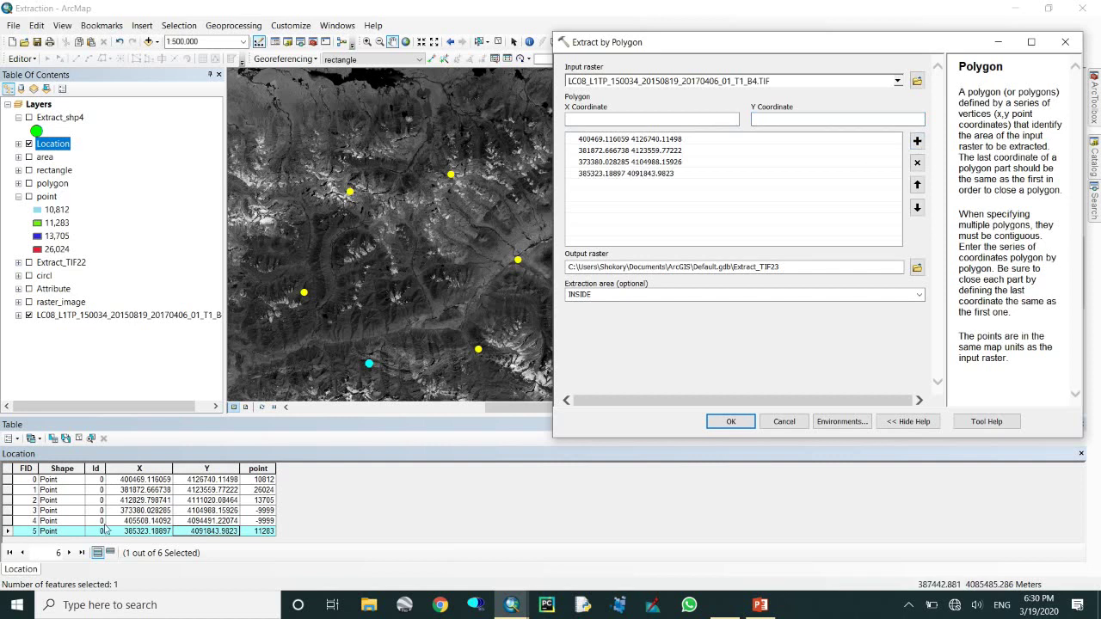
- Add the FID 4 Location point as the fifth polygon vertex with X 405508.14092 and Y 4094491.22074
click(6, 521)
click(138, 521)
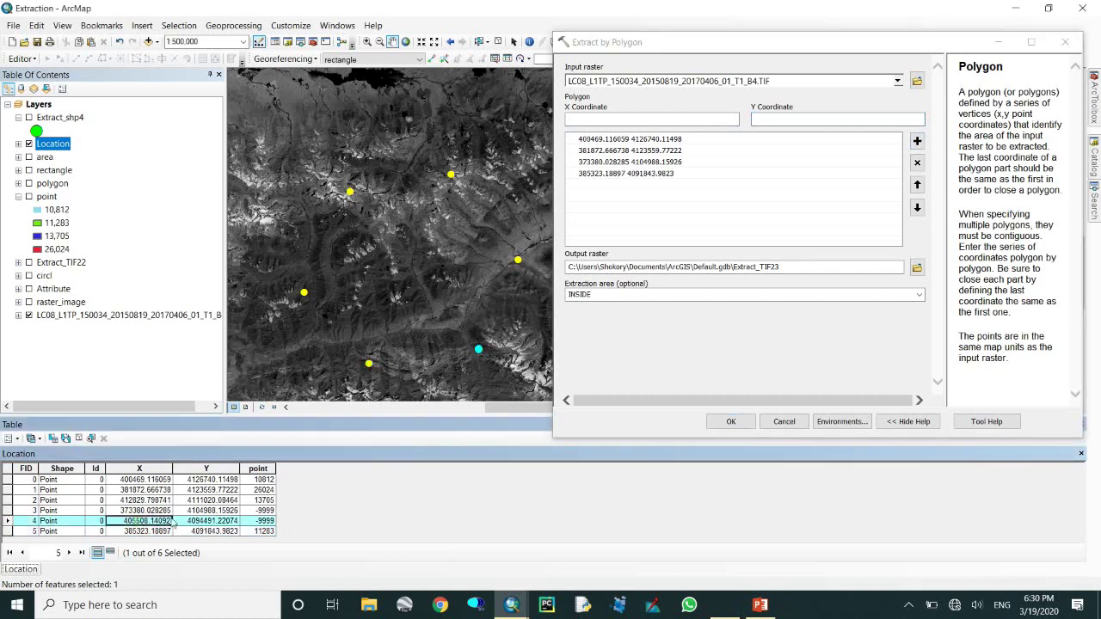
key(ctrl+c)
click(689, 120)
key(ctrl+v)
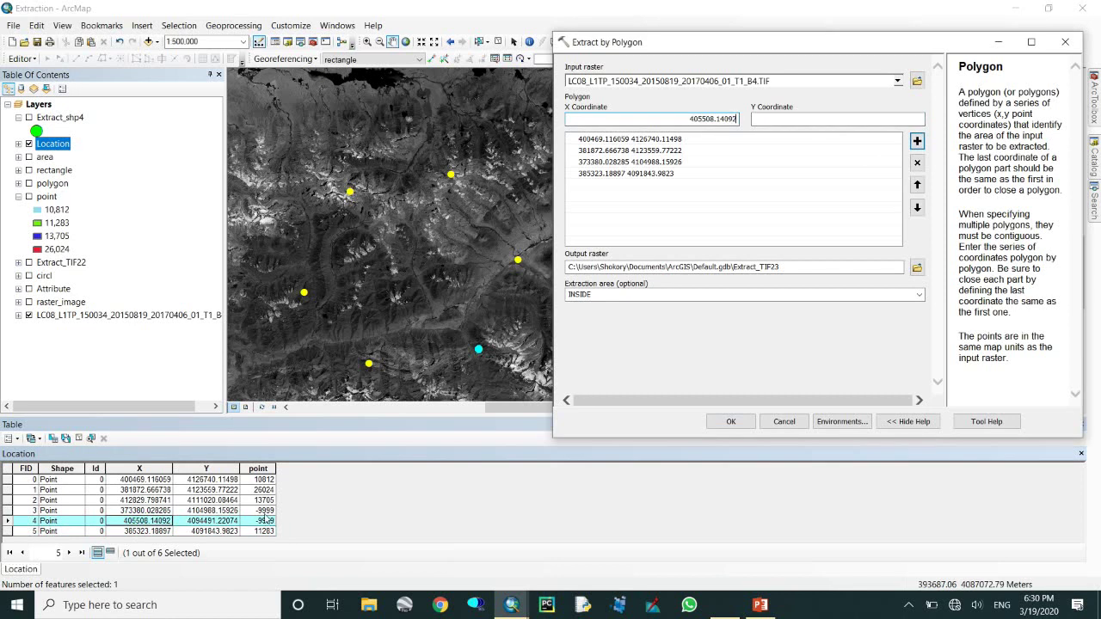
click(228, 522)
click(786, 120)
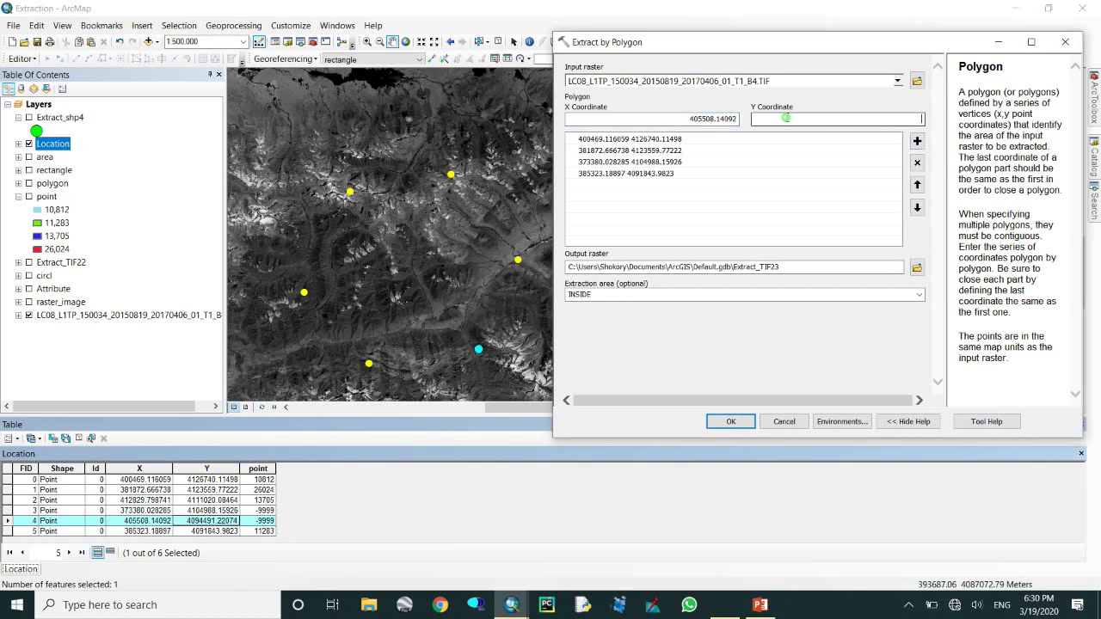
key(ctrl+v)
click(917, 141)
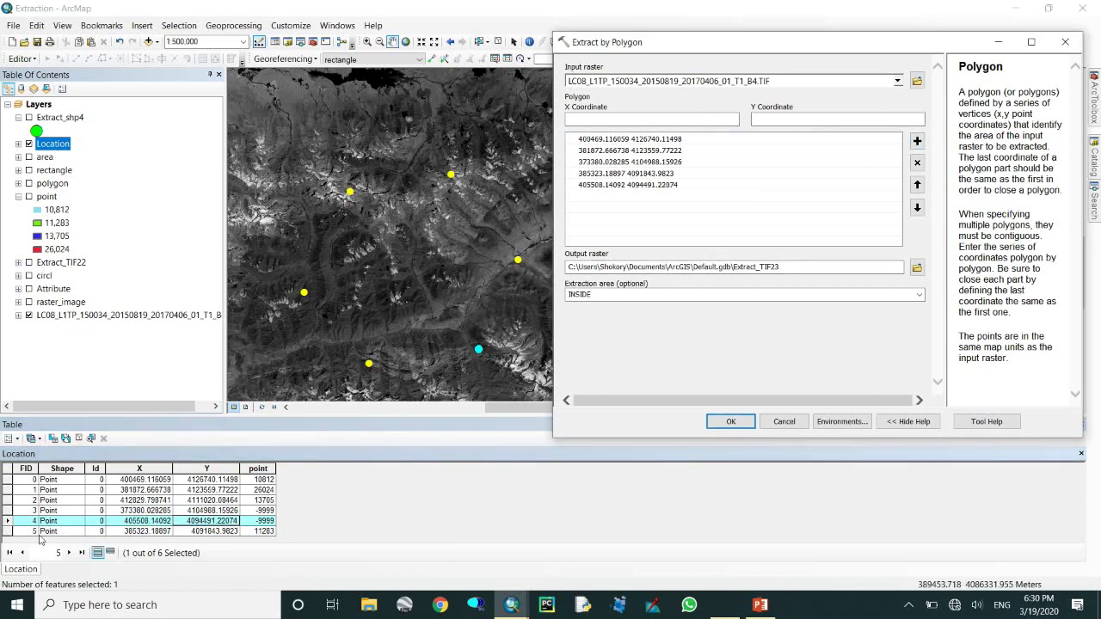
- Add the FID 2 Location point as the sixth polygon vertex with X 412829.798741 and Y 4111020.08464
click(7, 500)
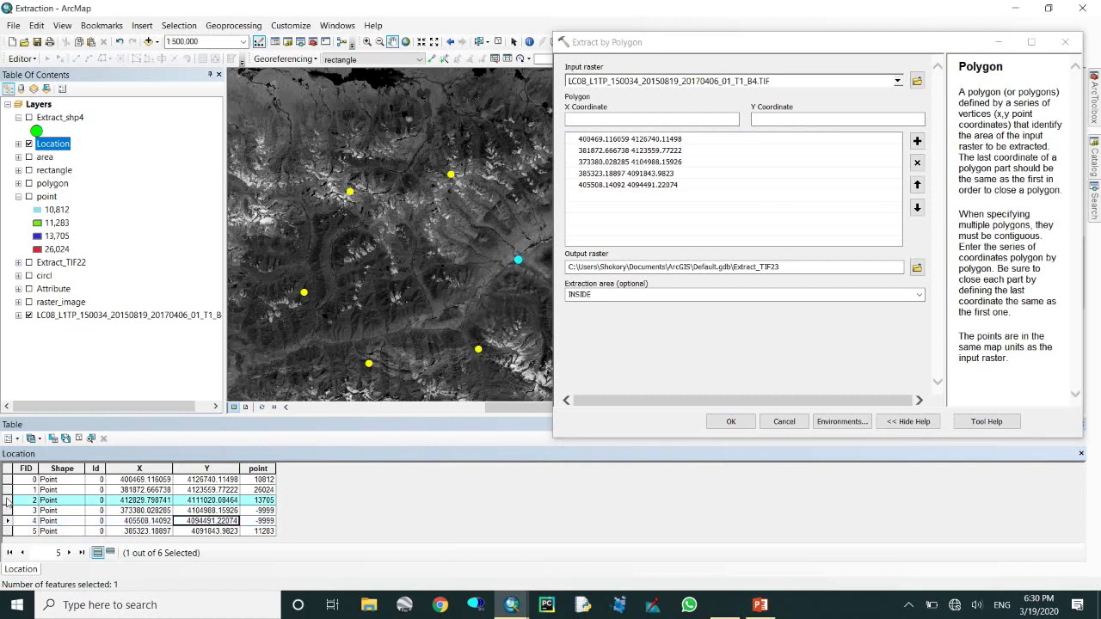
click(158, 503)
key(ctrl+c)
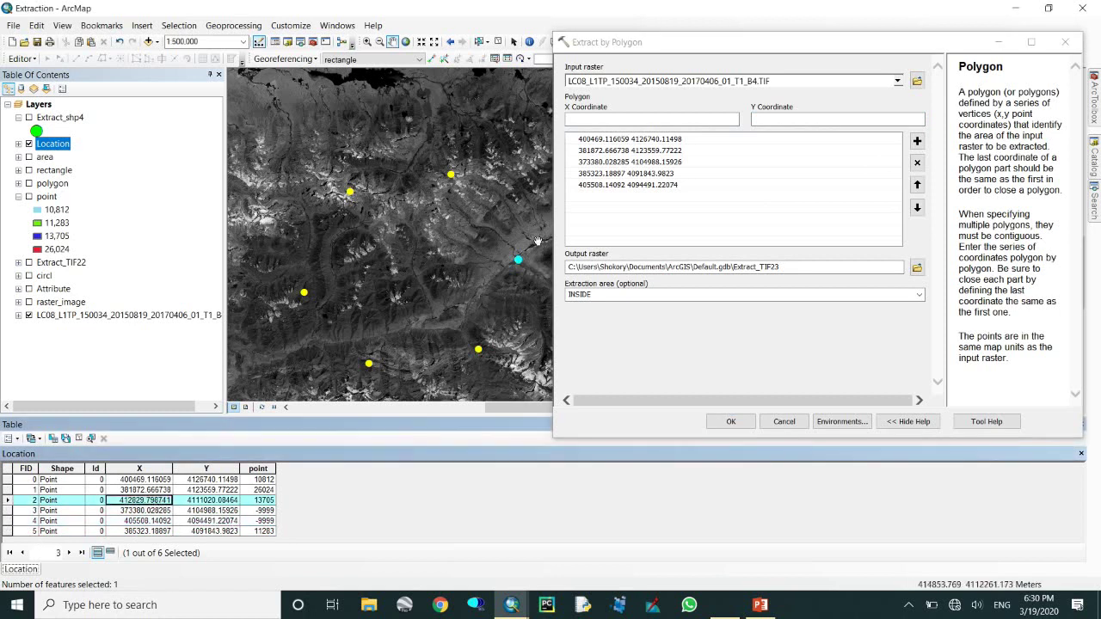
click(627, 119)
key(ctrl+v)
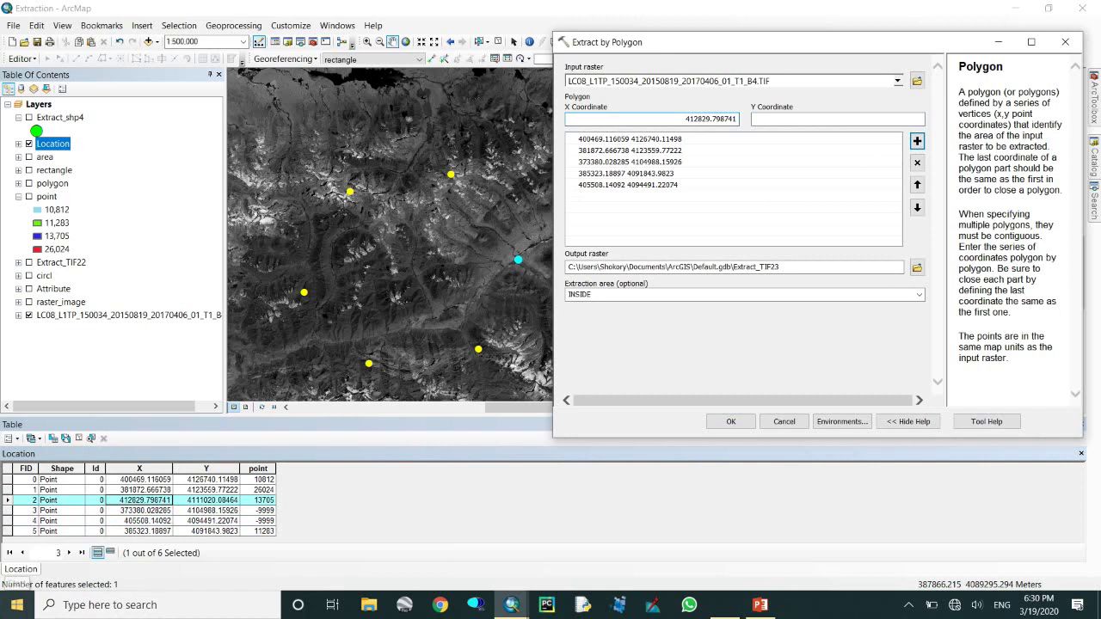
click(228, 503)
key(ctrl+c)
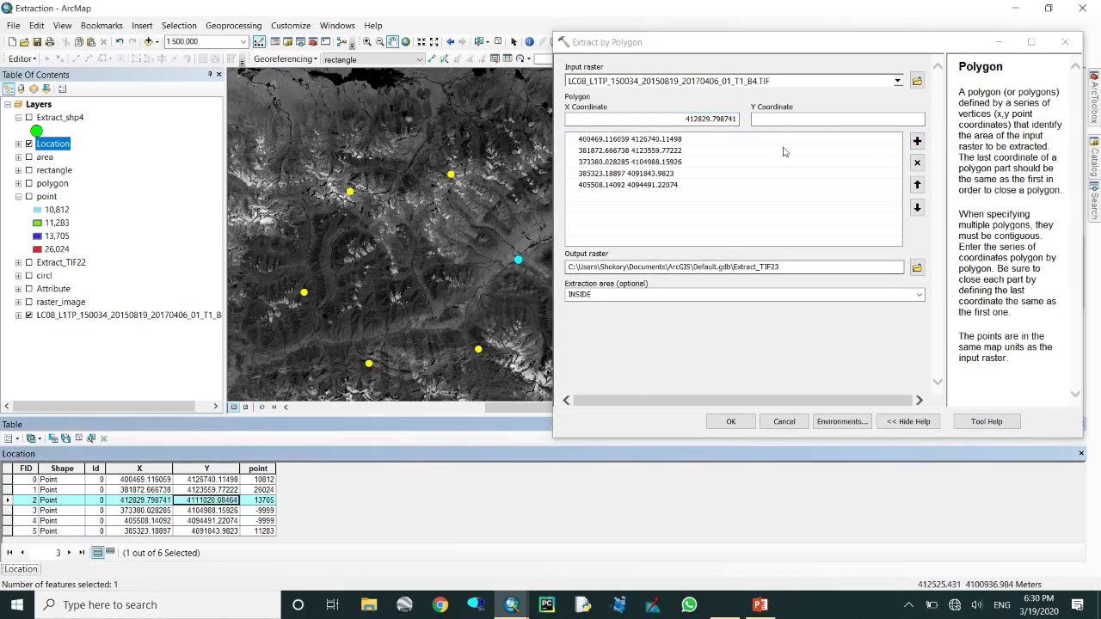
click(805, 120)
key(ctrl+v)
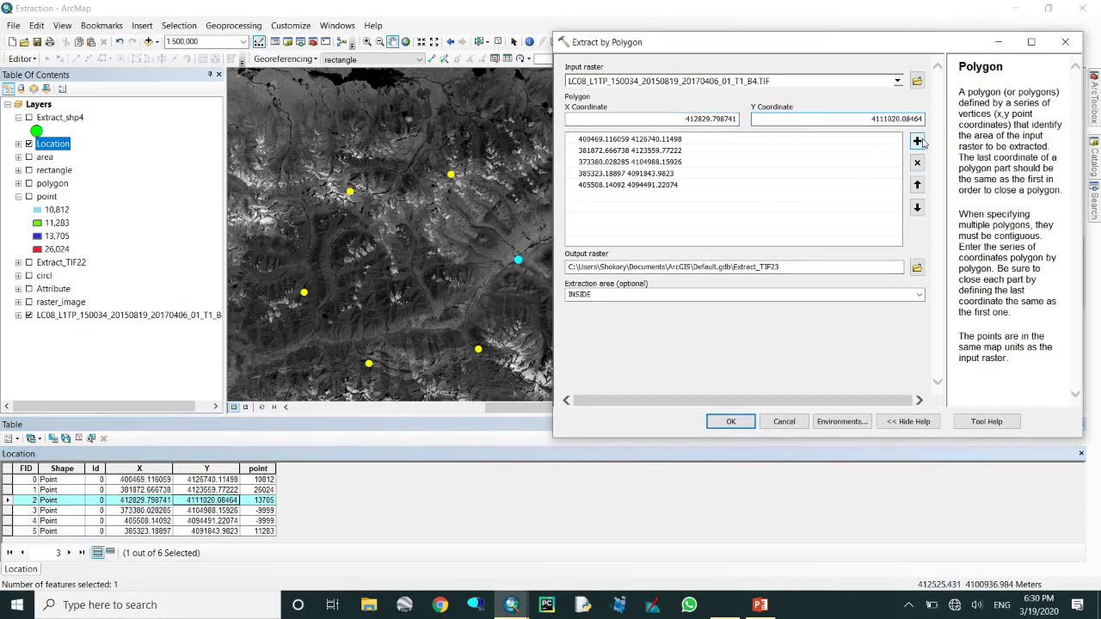
click(917, 142)
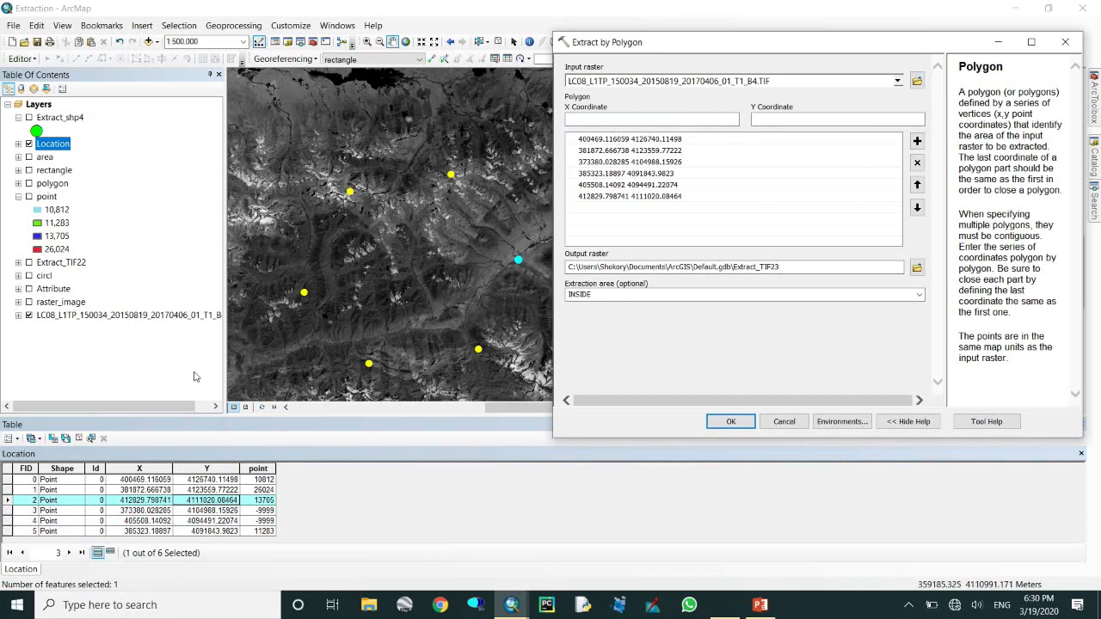
- Close the polygon by adding the FID 0 point again with X 400469.116059 and Y 4126740.11498
click(144, 480)
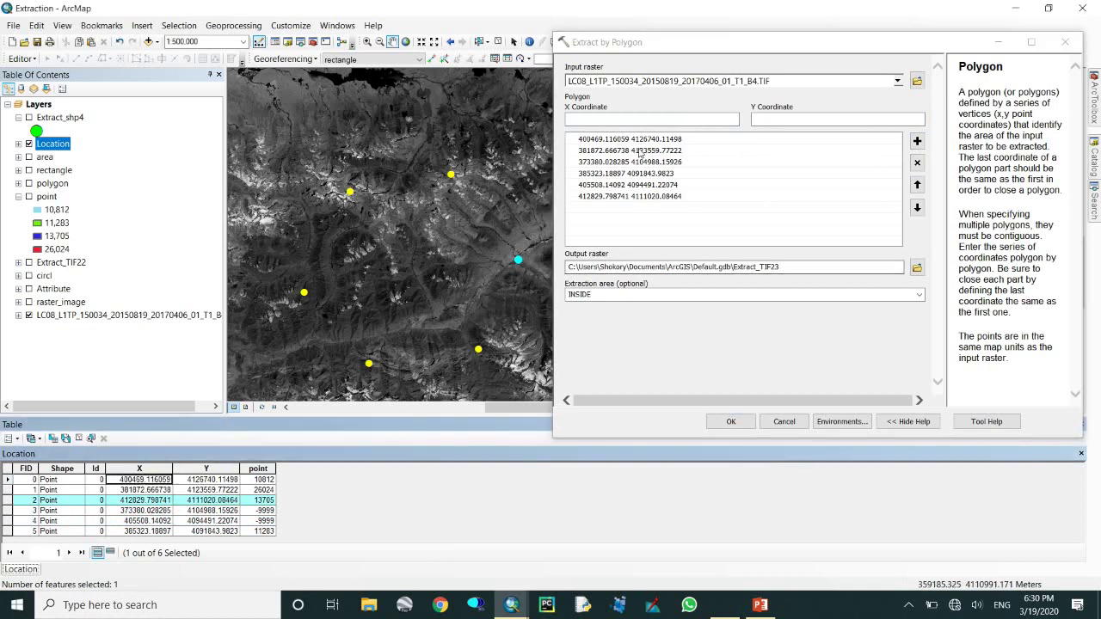
click(662, 335)
key(ctrl+v)
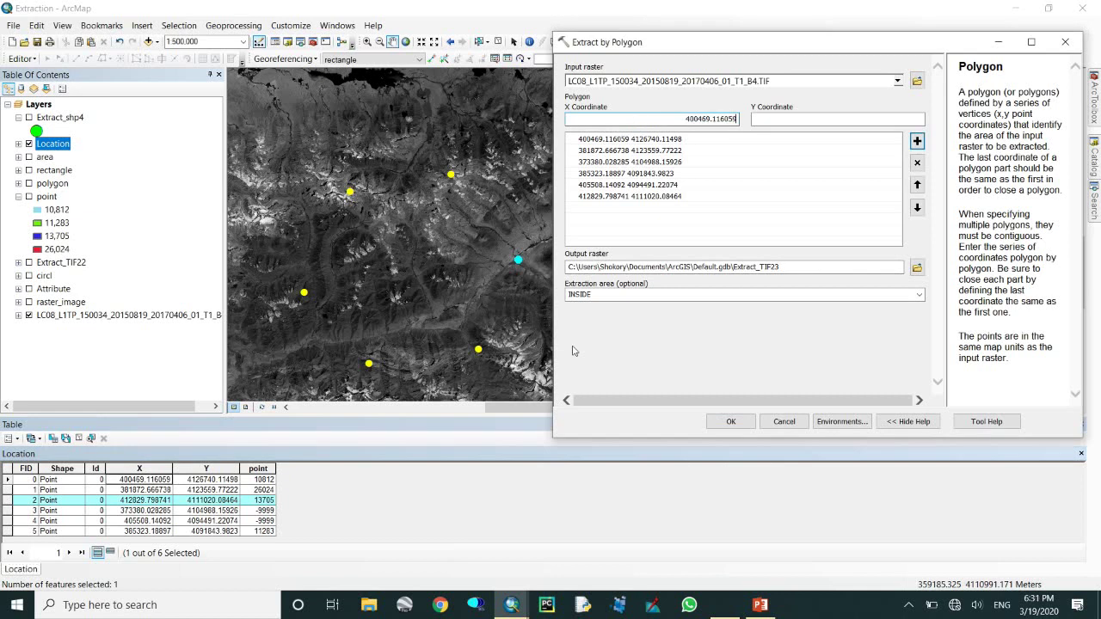
click(208, 479)
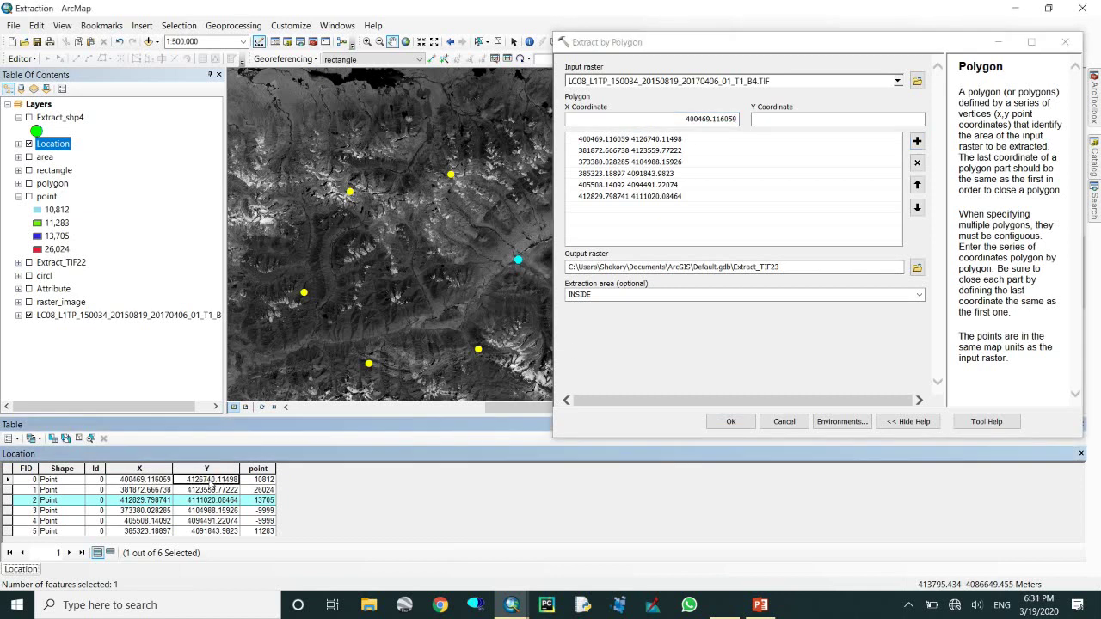
click(777, 118)
key(ctrl+v)
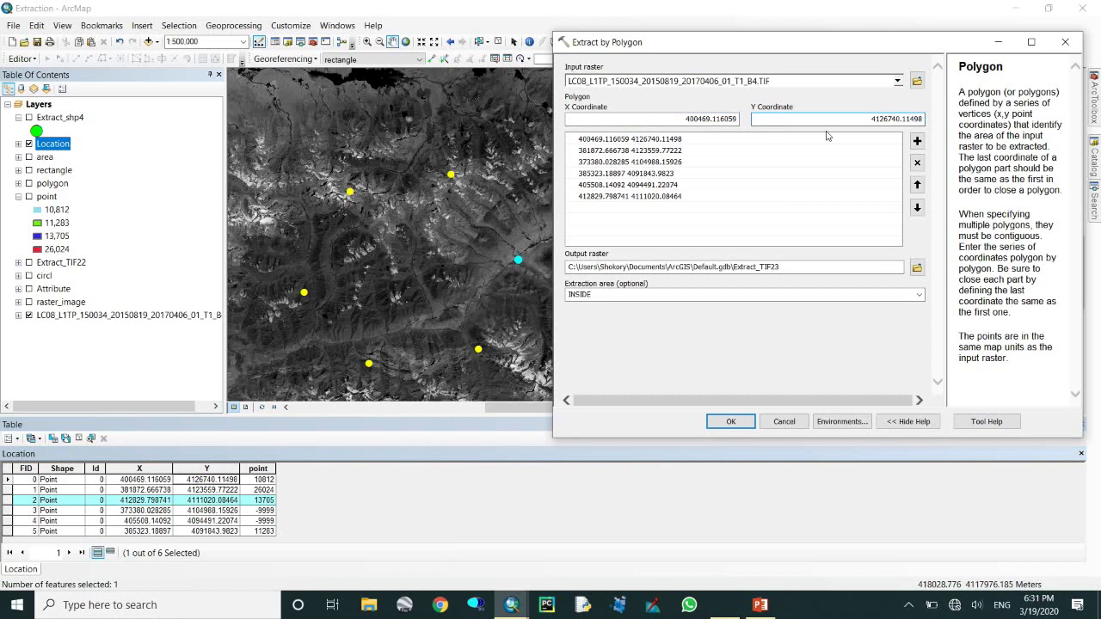
click(917, 140)
- Set the output raster to polygonnew in the Extrac folder
click(917, 268)
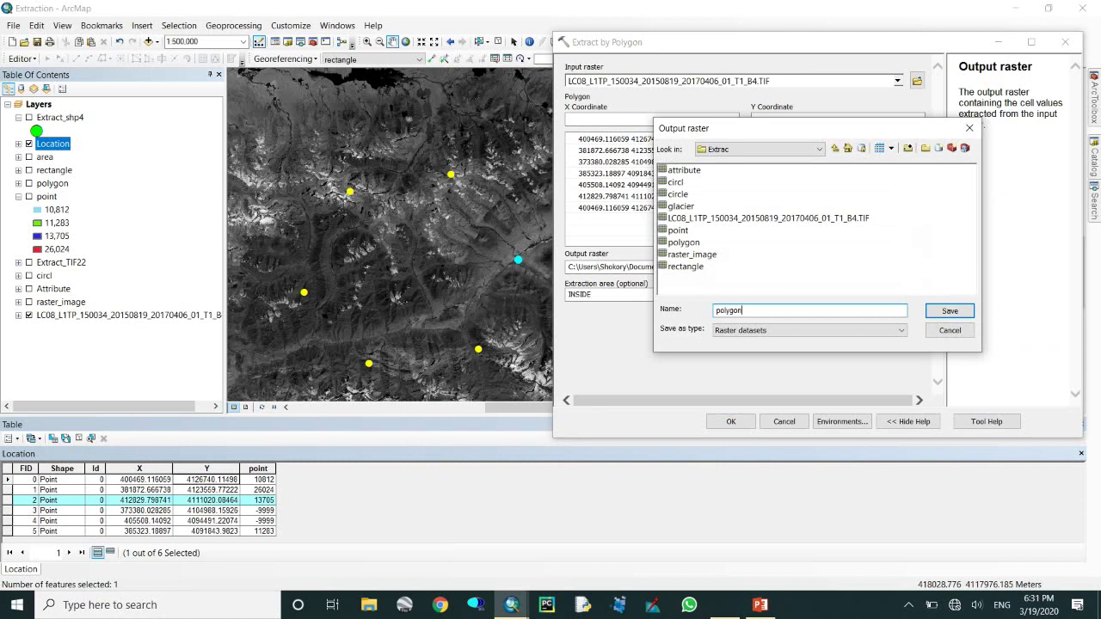
text(polygonnew)
key(Return)
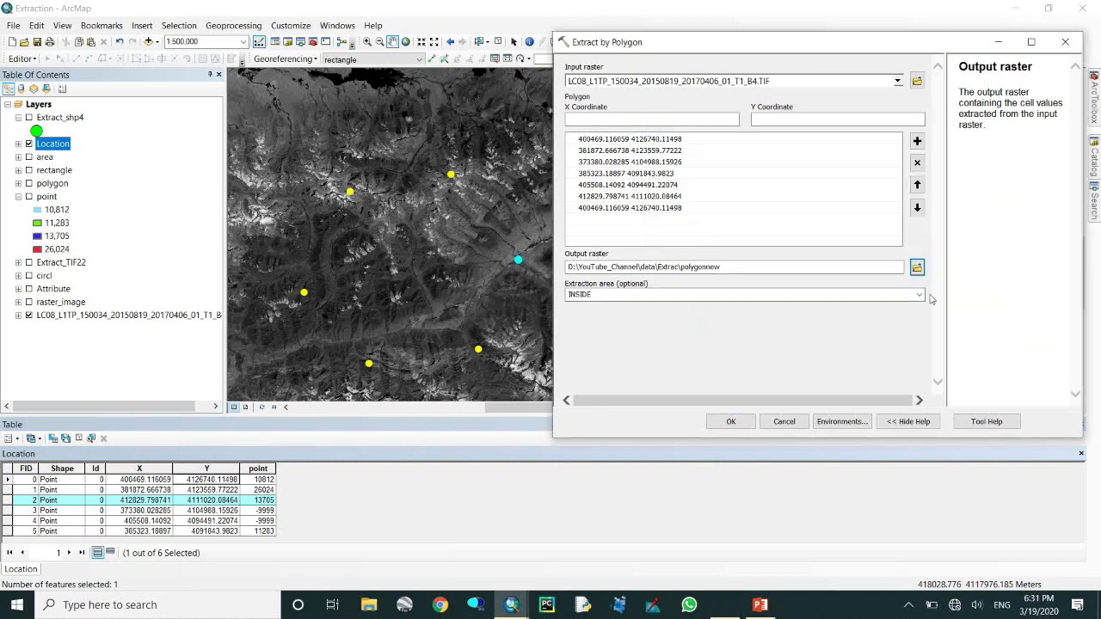
- Set the extraction area to OUTSIDE and run Extract by Polygon, closing the progress window when it finishes
click(677, 294)
click(663, 316)
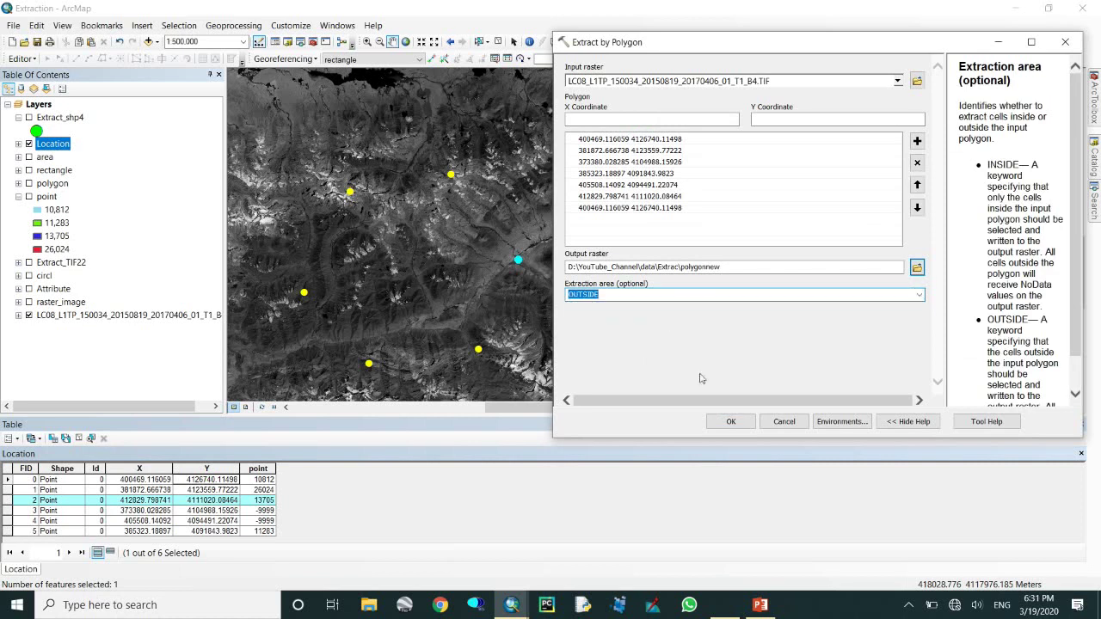
click(731, 421)
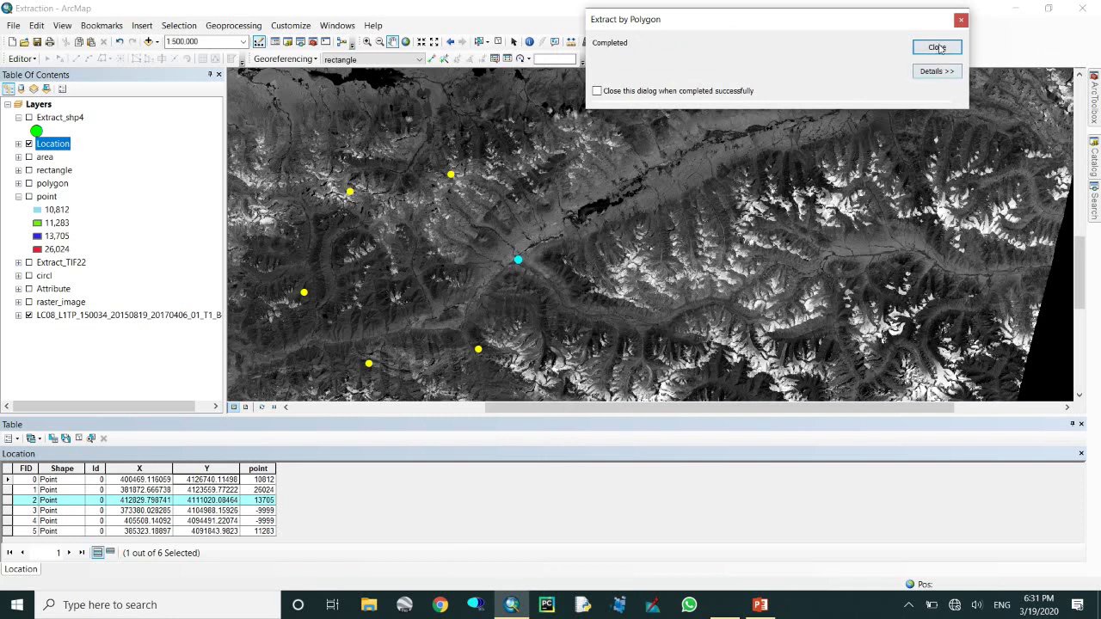
click(937, 46)
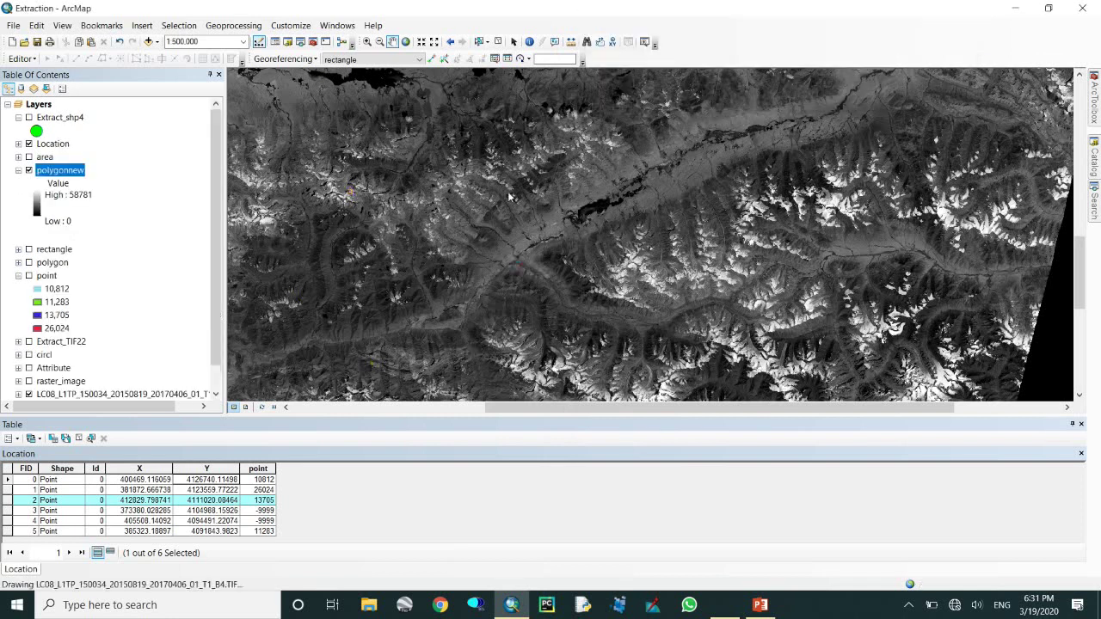
- Hide the Landsat band 4 raster and the Location layer, and collapse the polygonnew legend to view the extracted raster
scroll(40, 354, down, 1)
click(28, 368)
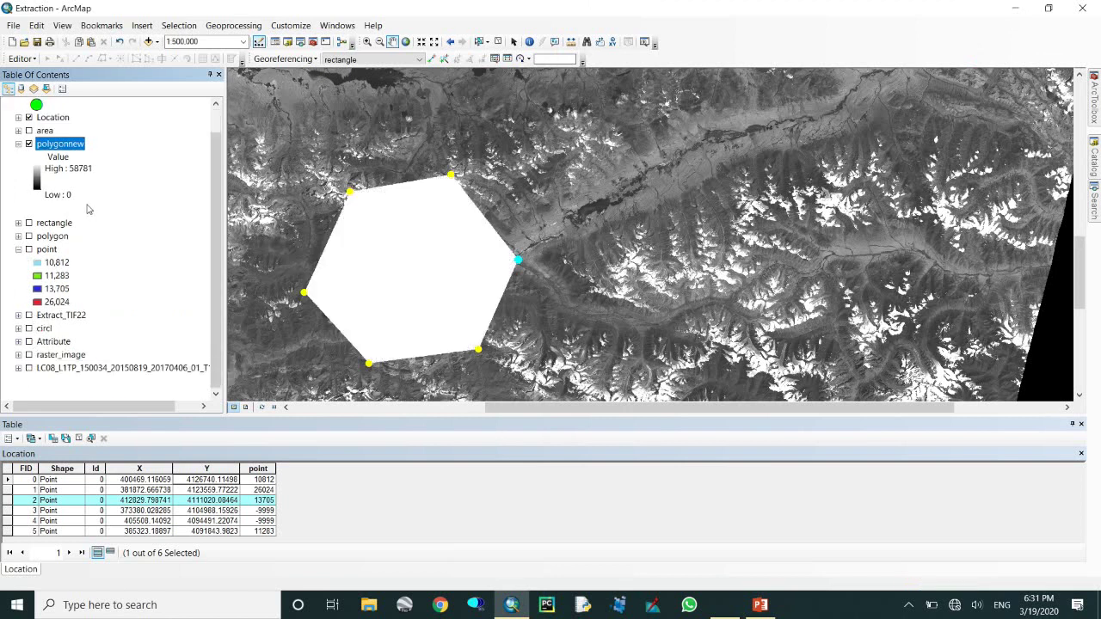
click(18, 143)
scroll(398, 239, up, 5)
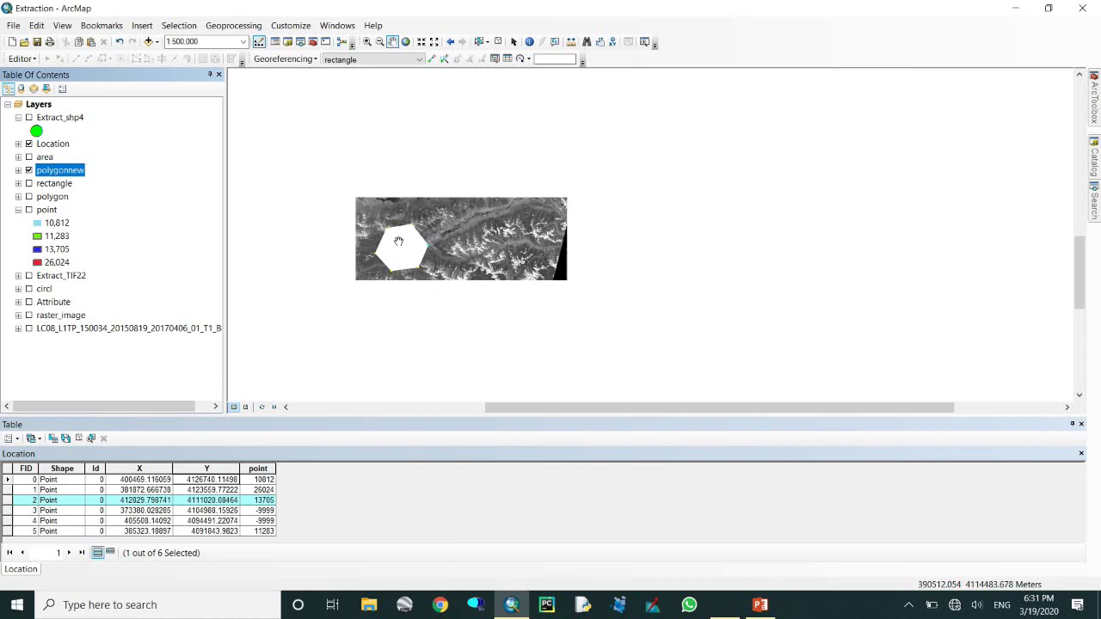
click(29, 144)
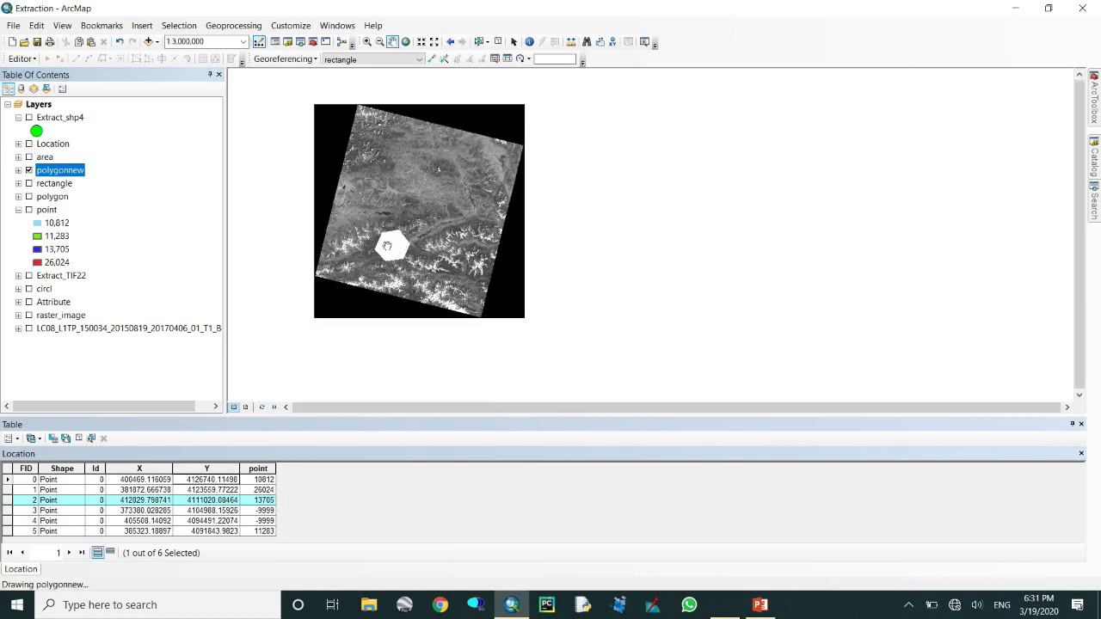
- Examine the polygonnew raster around the hexagonal cut-out up close and then across its full extent
scroll(387, 249, down, 4)
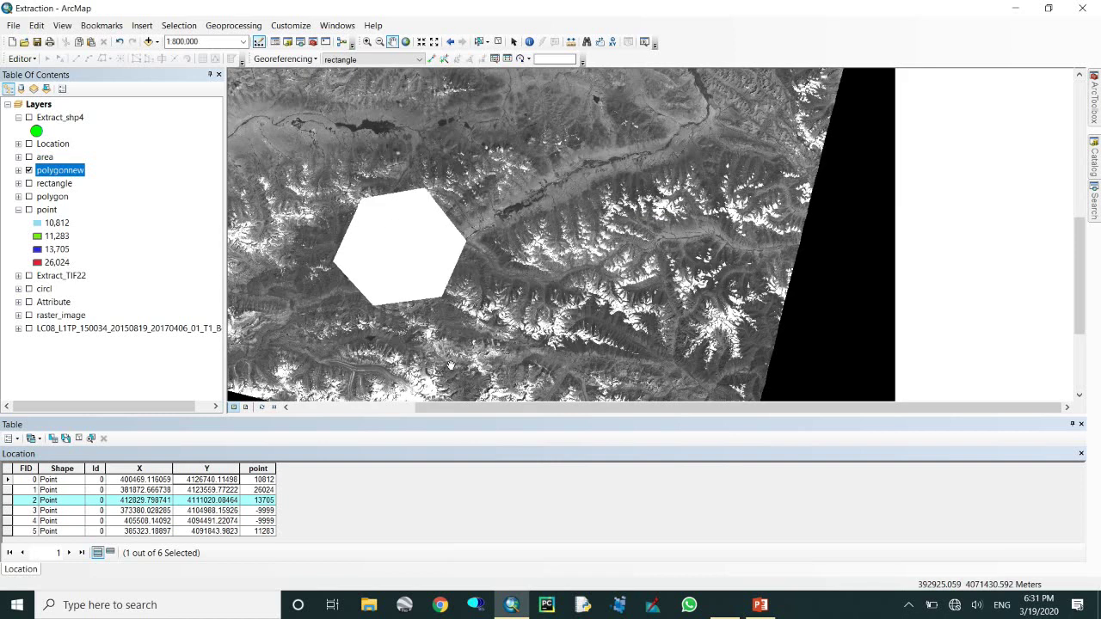
scroll(423, 249, up, 3)
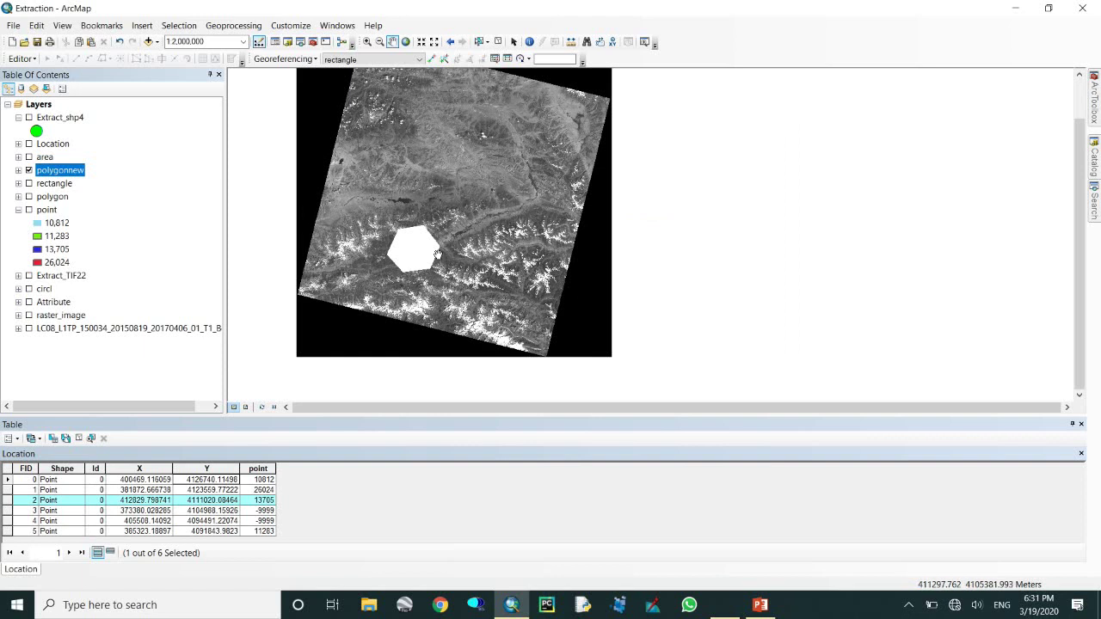
drag(466, 248, 587, 248)
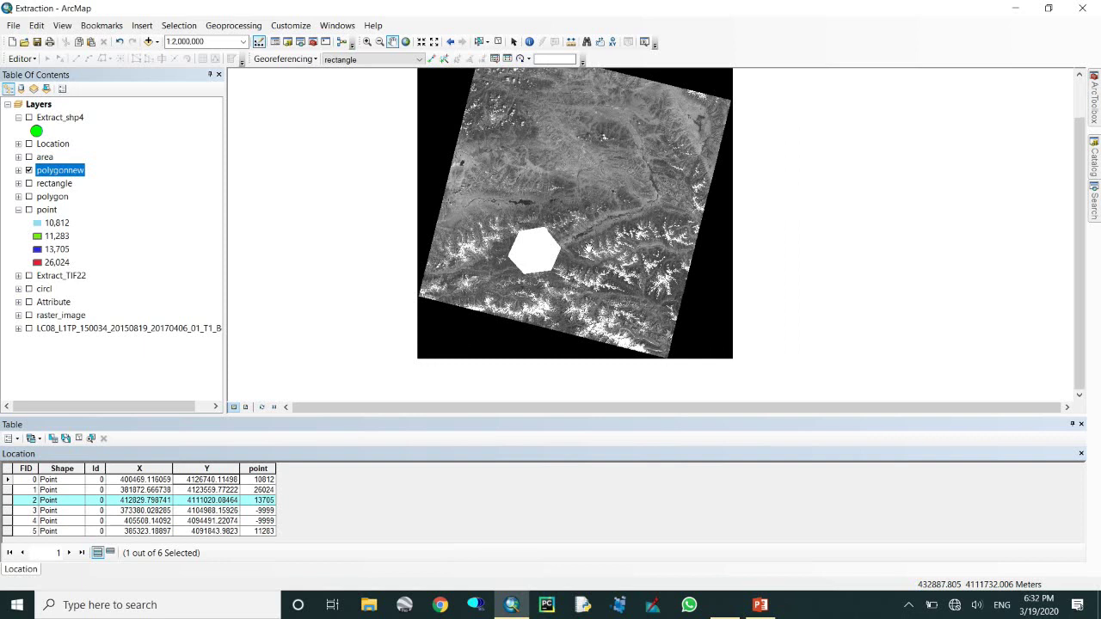
drag(595, 252, 544, 289)
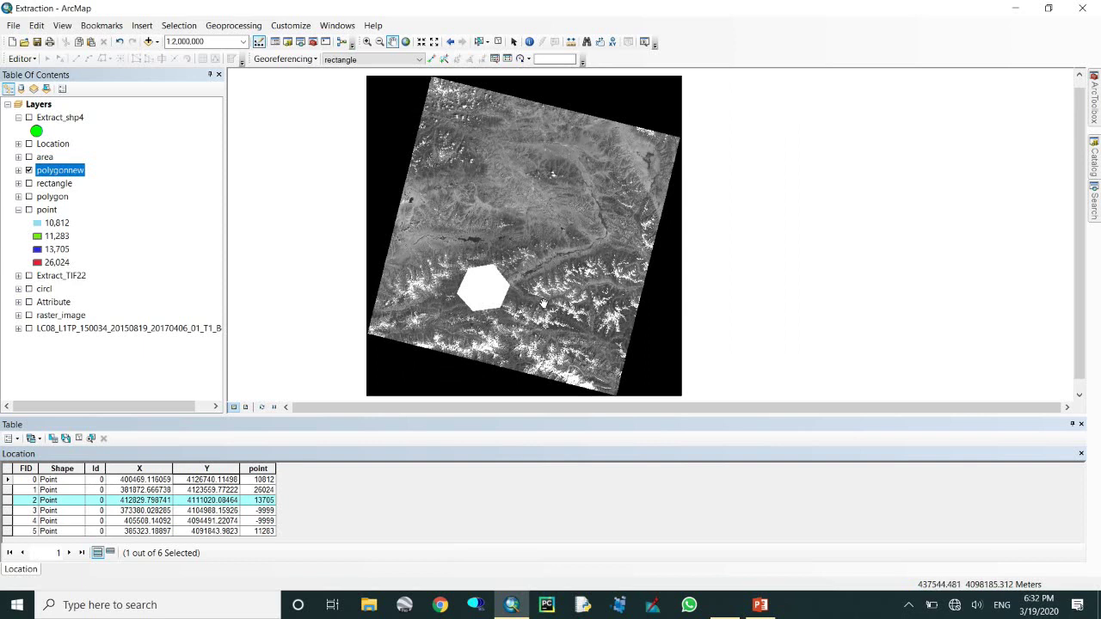
click(909, 605)
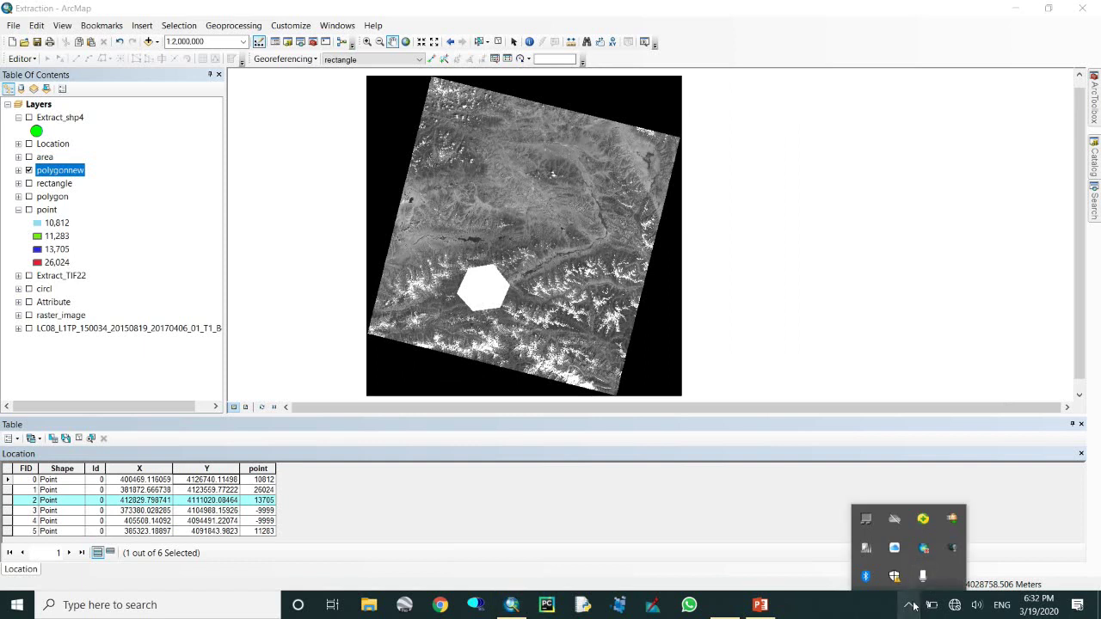
right_click(949, 548)
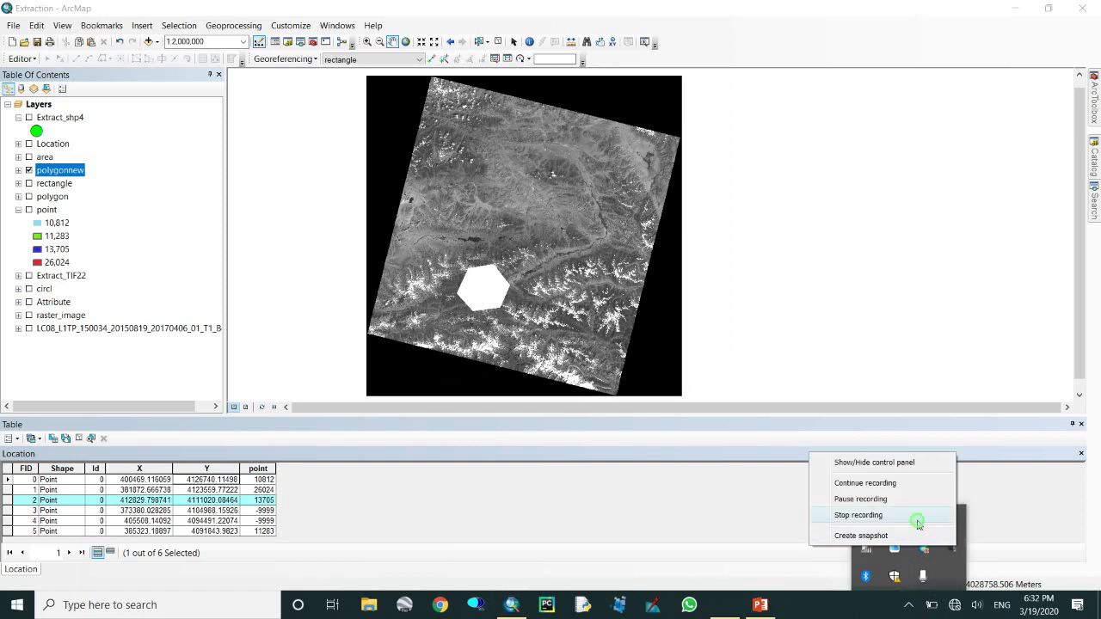
click(915, 516)
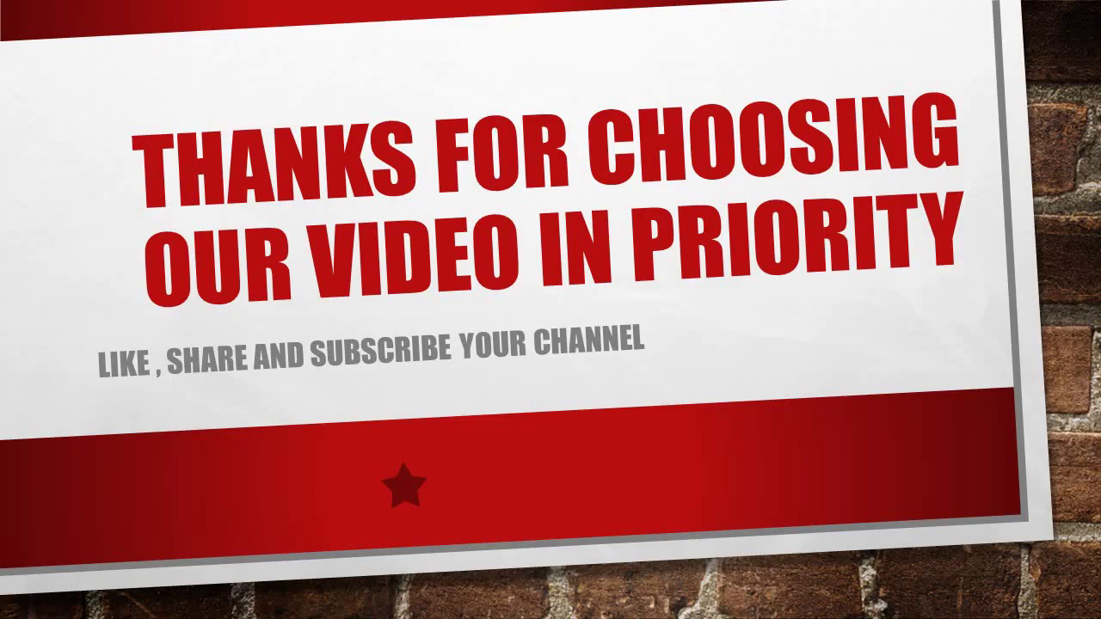